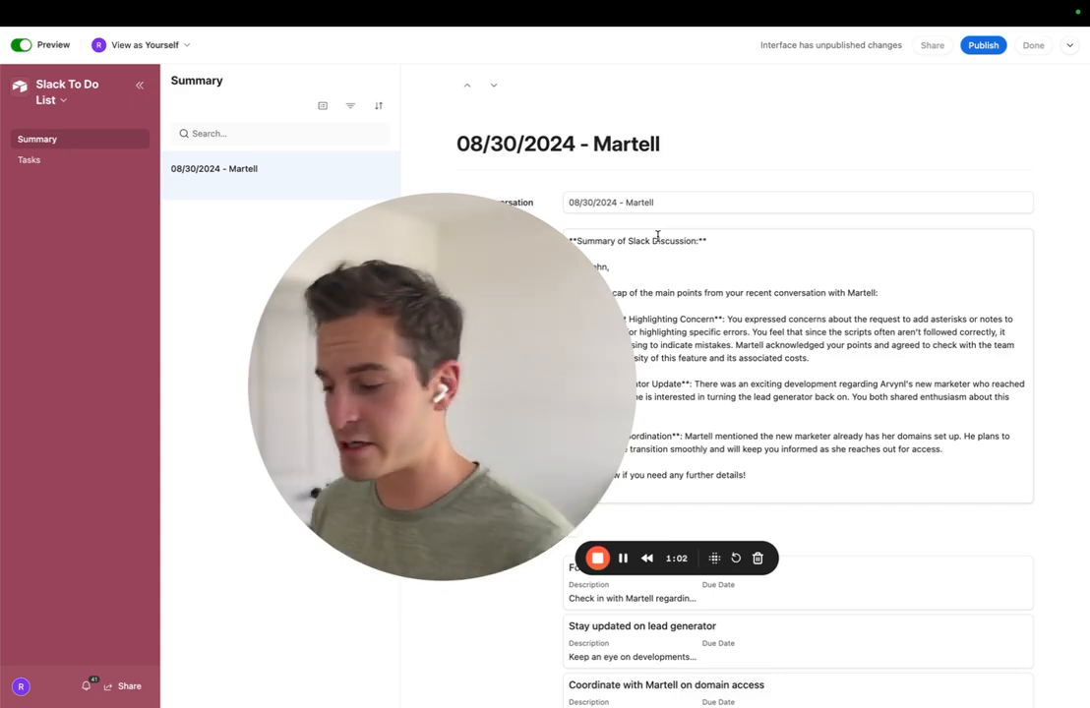
mouse_move(445, 562)
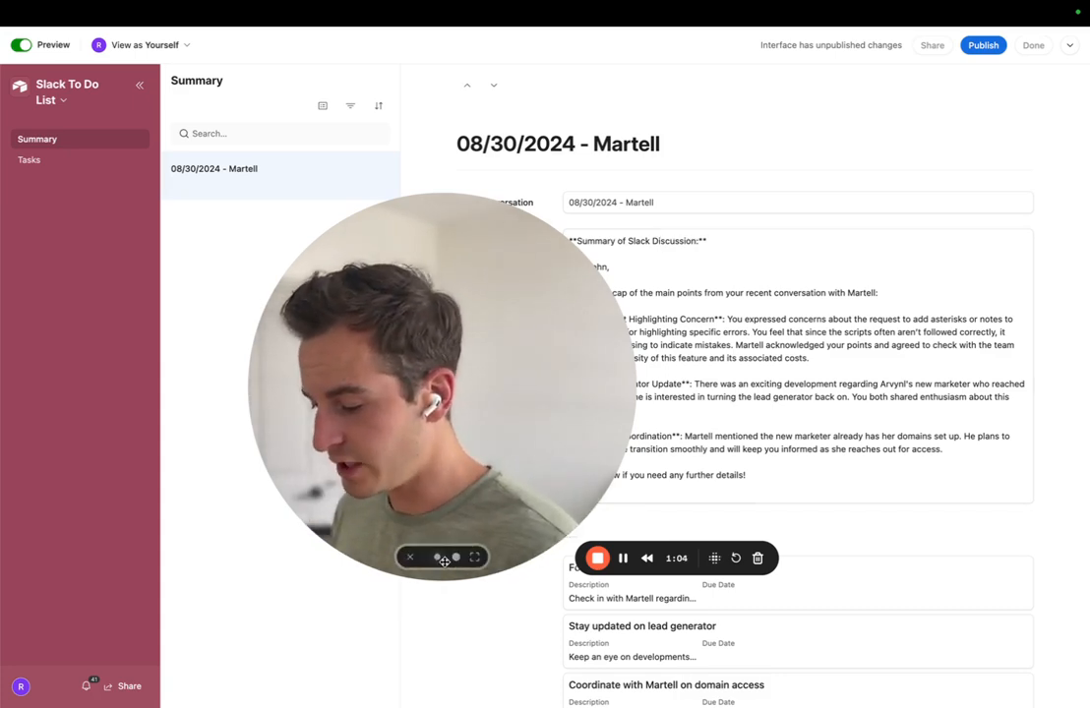
click(437, 557)
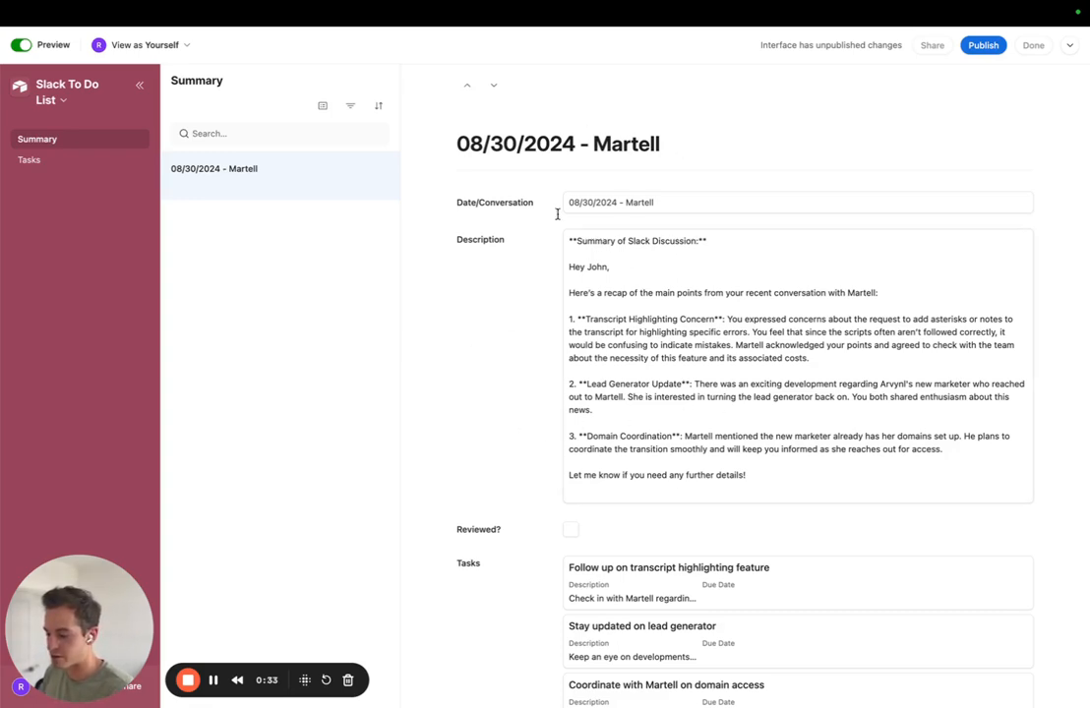
- Review the 08/30/2024 conversation's description and linked tasks in the Summary page, plus the Tasks board grouped by status
scroll(444, 370, down, 1)
scroll(444, 370, down, 2)
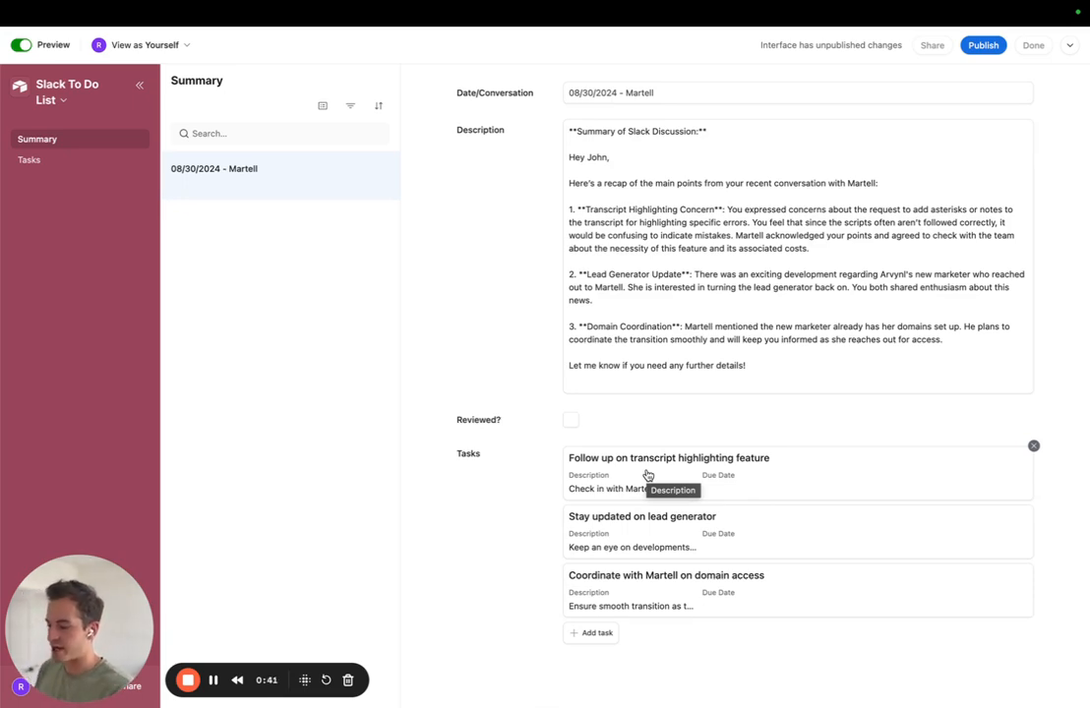
scroll(647, 475, up, 2)
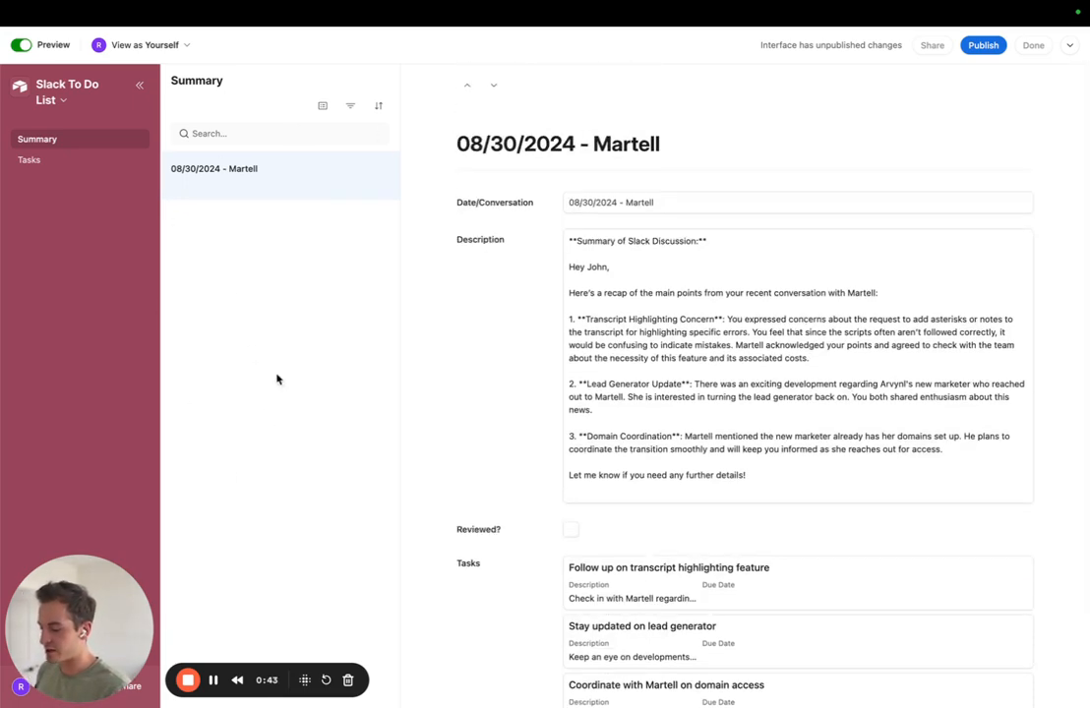
click(36, 161)
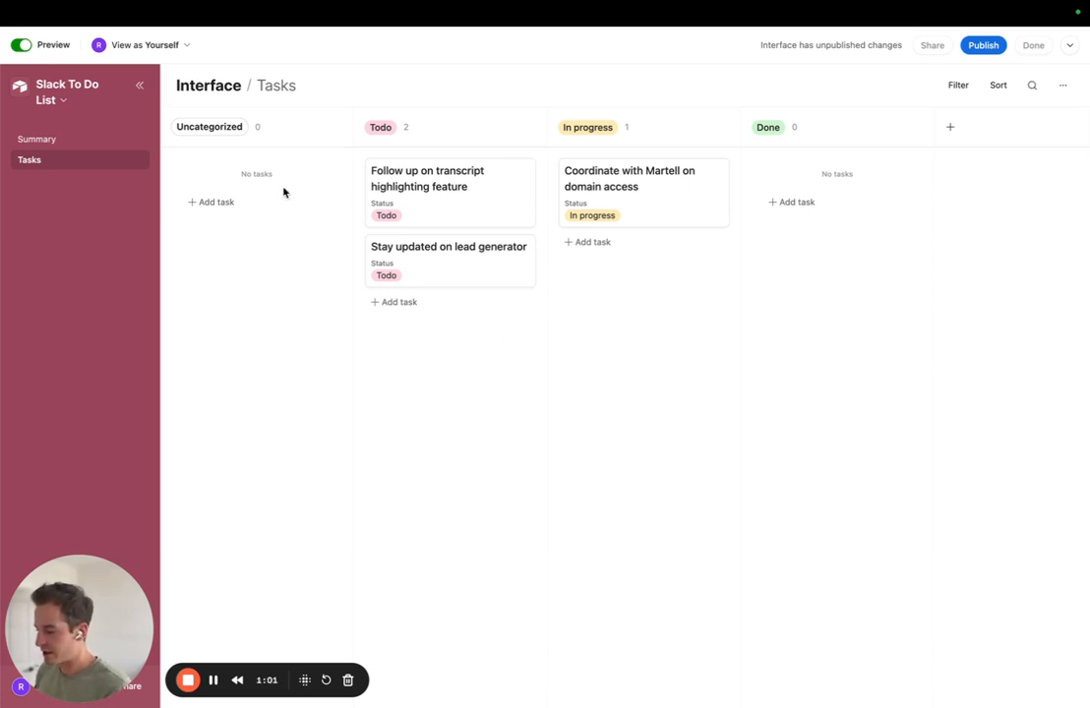
click(75, 138)
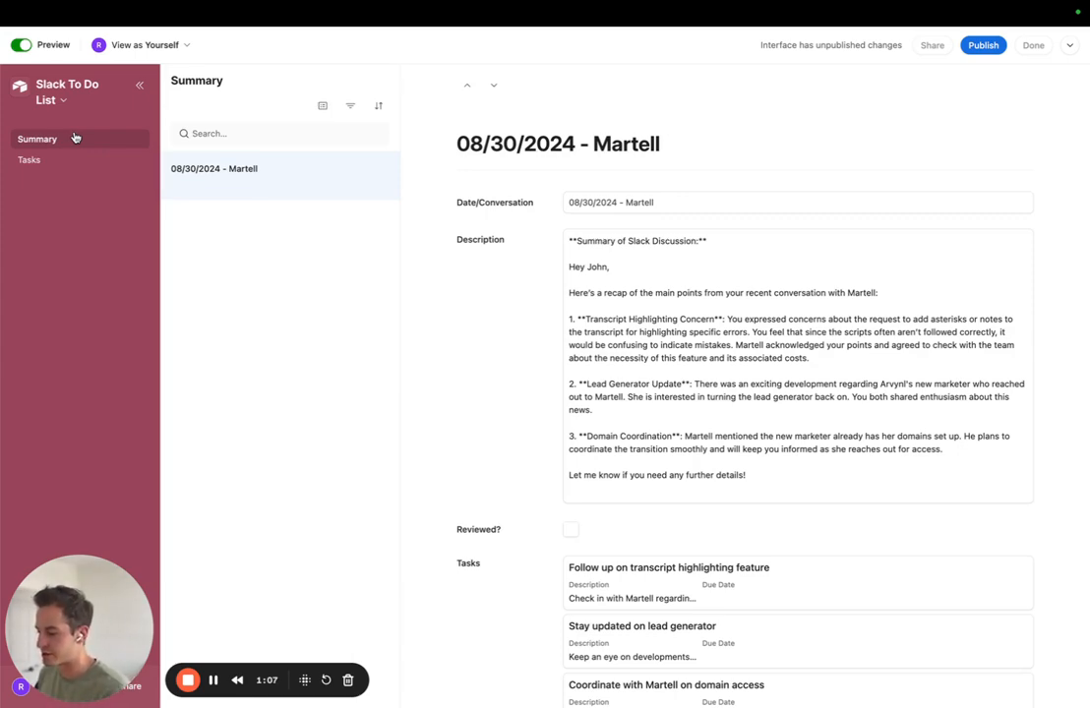
- Leave the interface preview for the base's data and examine the fields of the Summary and Tasks tables
click(21, 46)
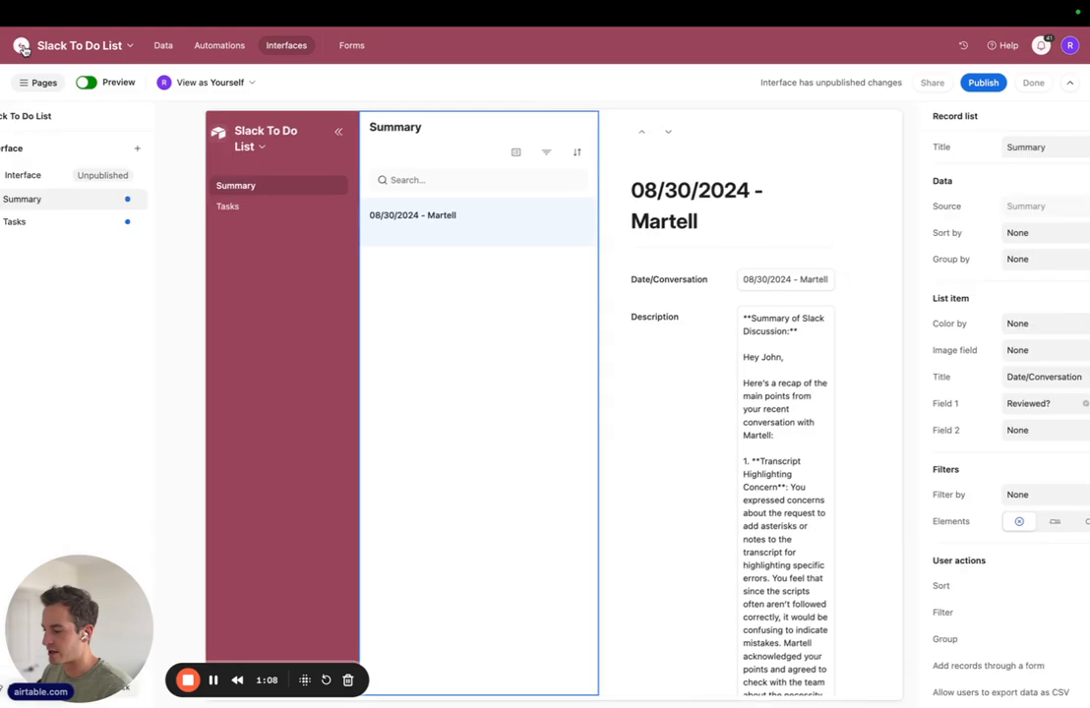
click(163, 46)
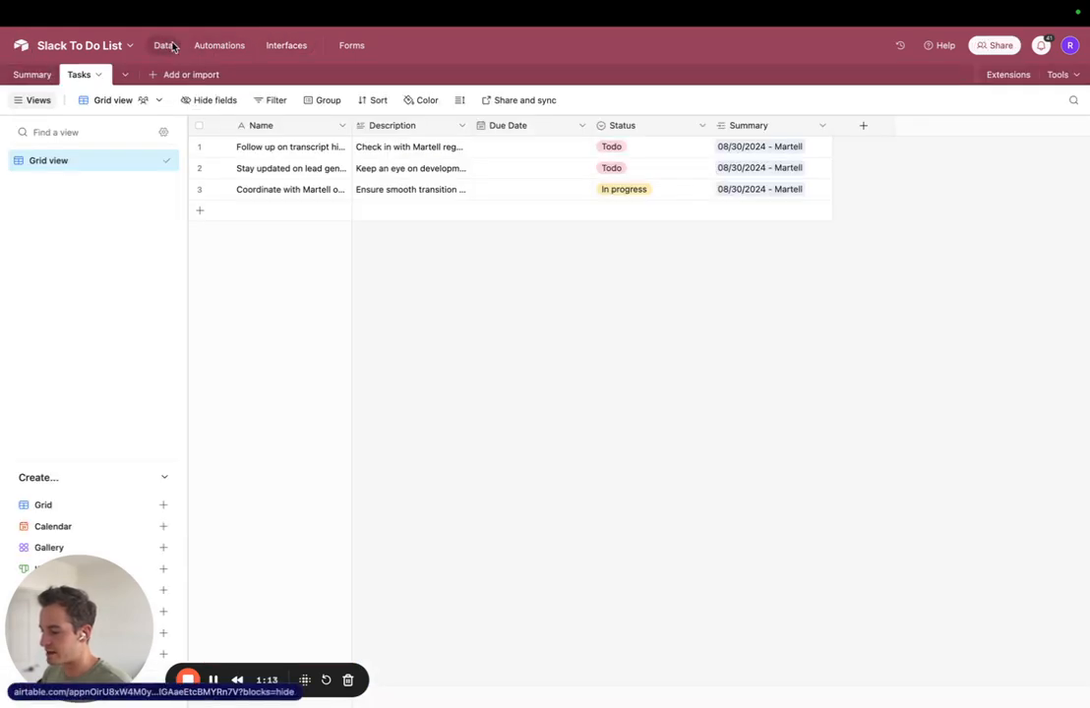
click(20, 77)
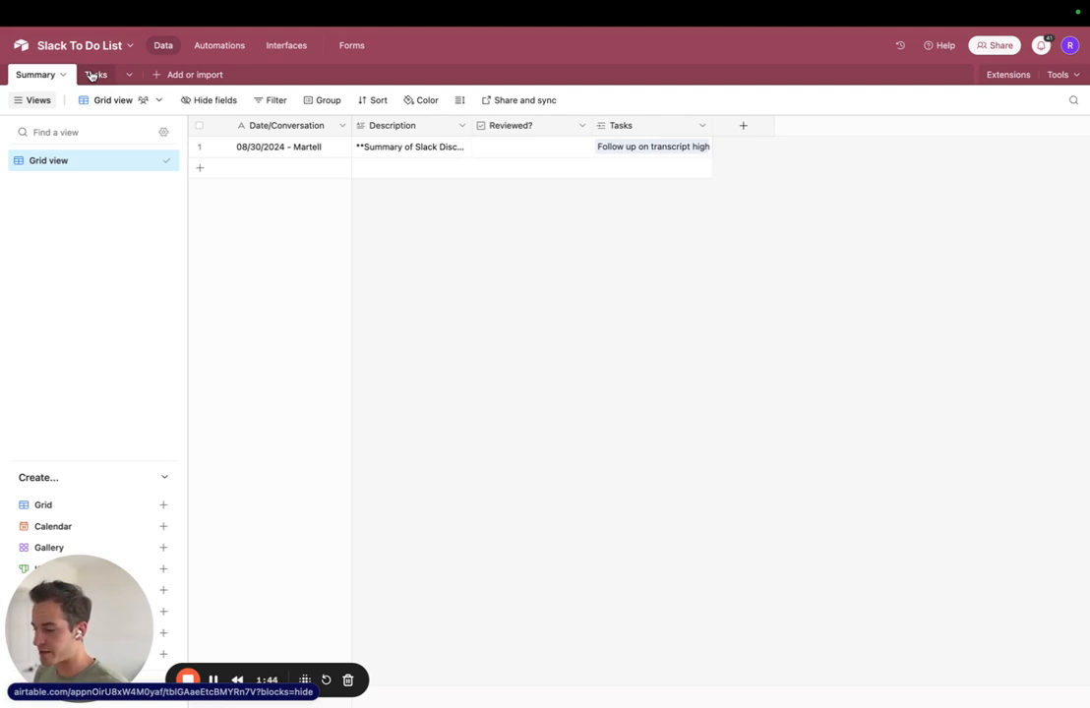
click(92, 75)
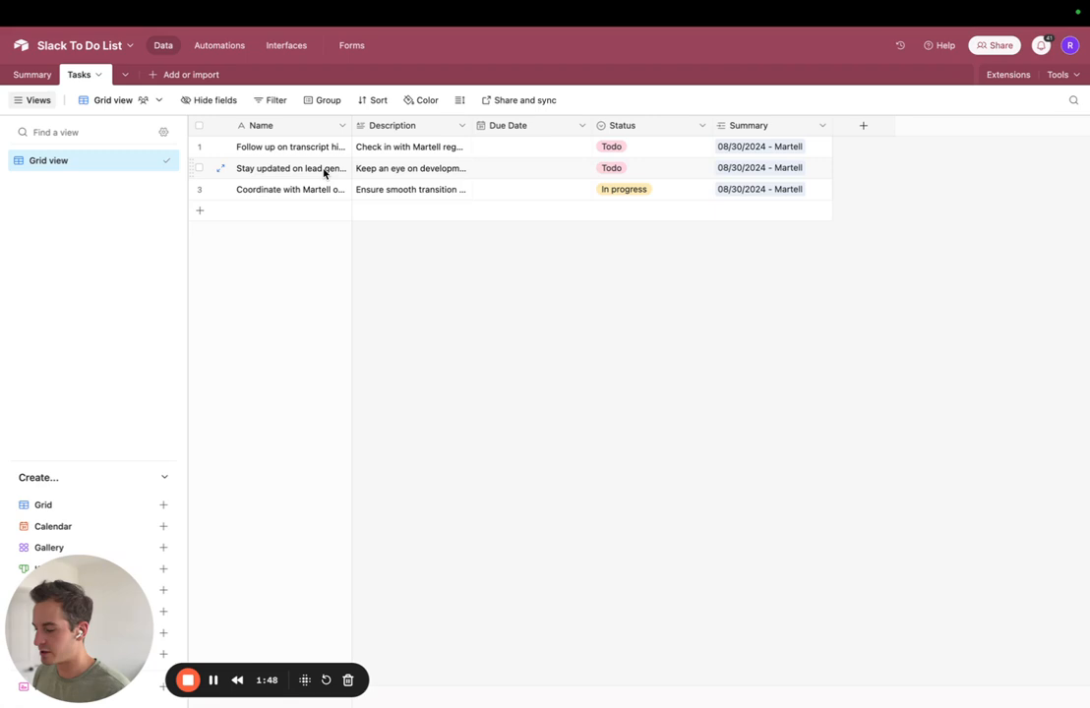
click(31, 75)
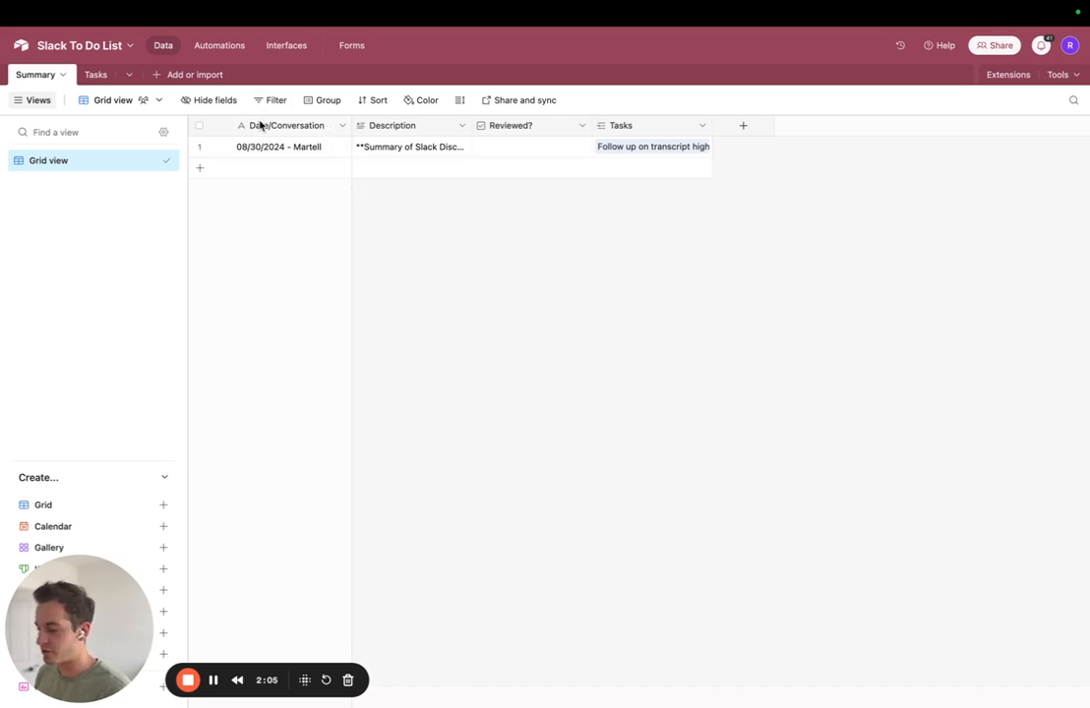
- Inspect the Description field's available field types and the Reviewed? field's options in the Summary table, leaving both unchanged
click(461, 127)
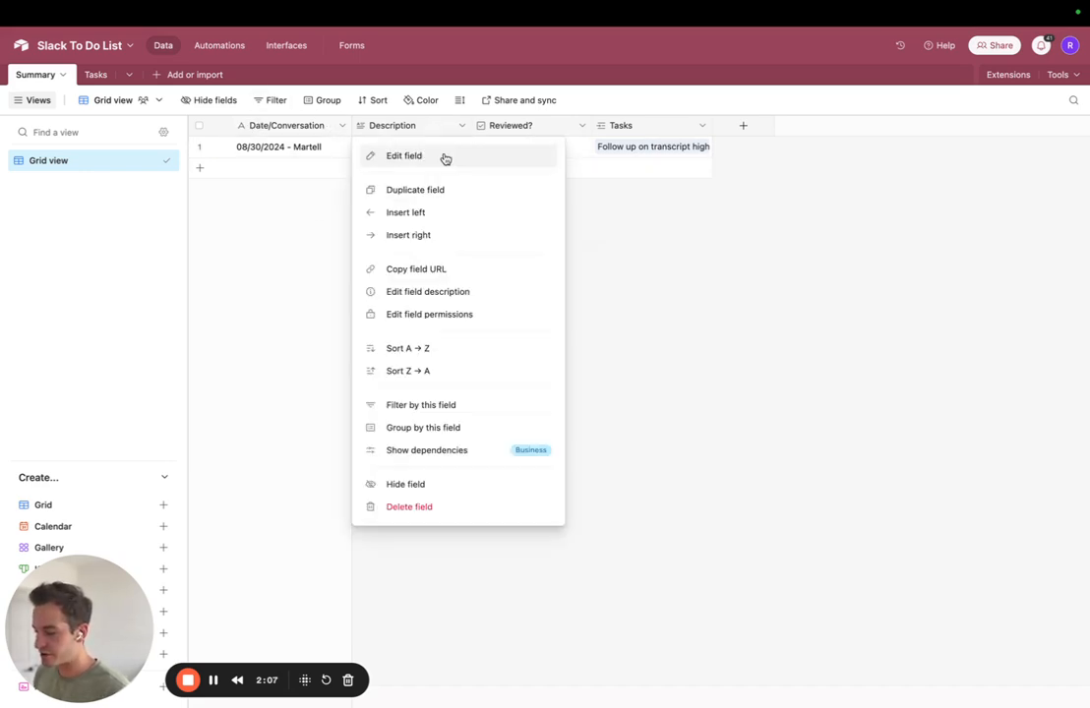
click(442, 156)
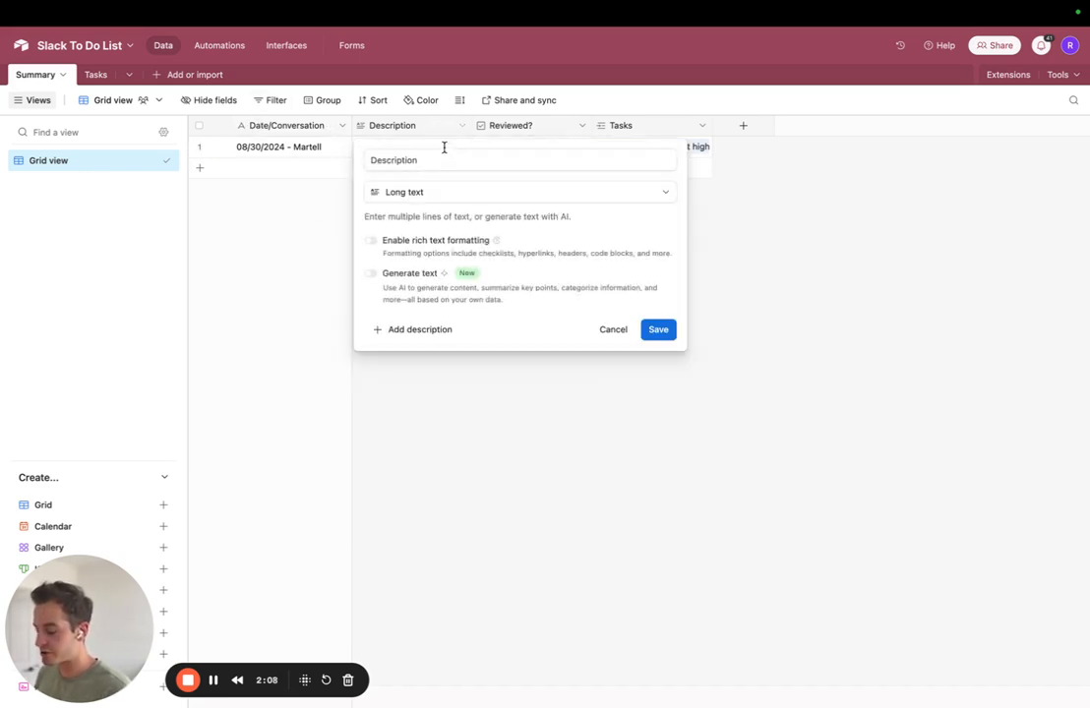
click(422, 193)
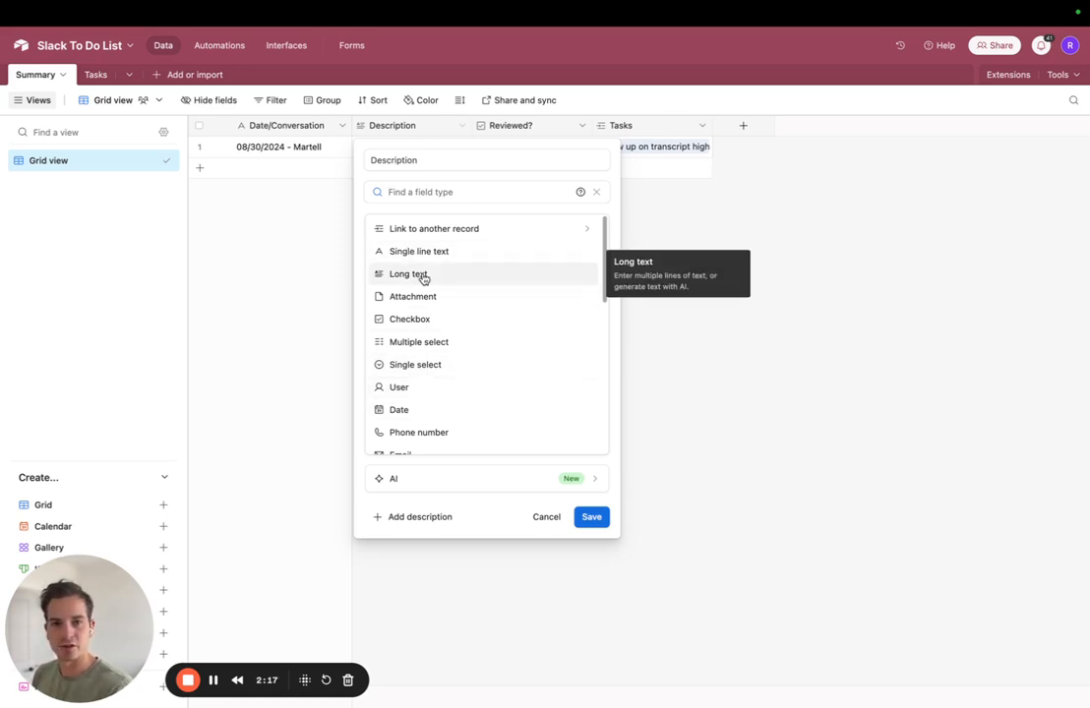
scroll(423, 279, down, 3)
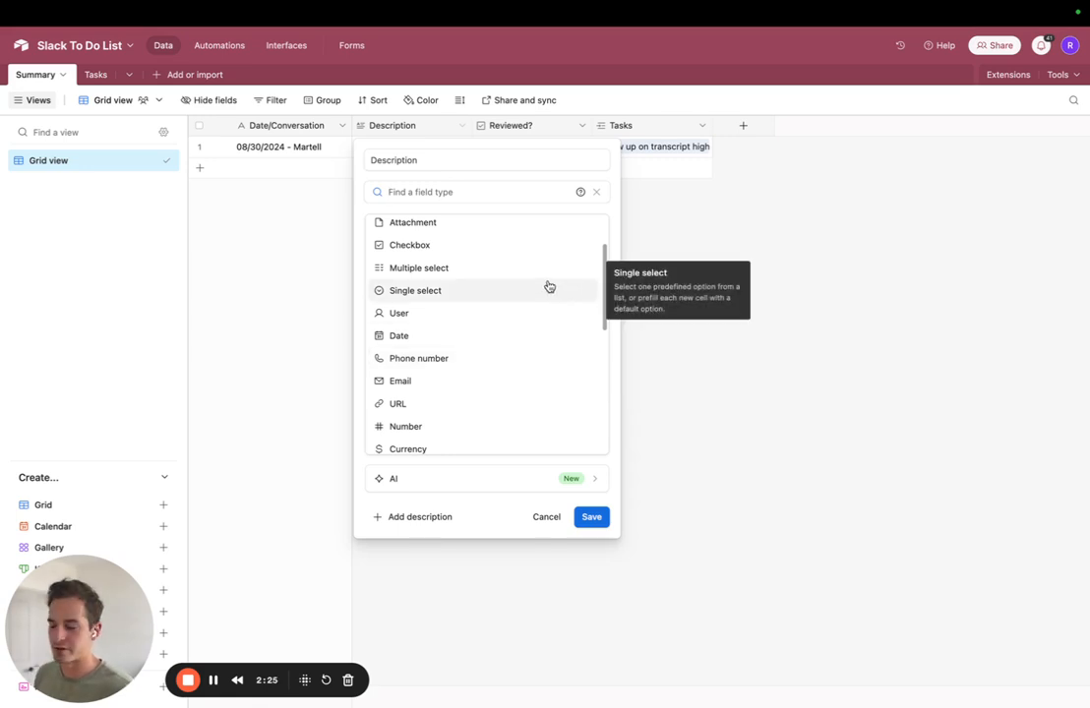
click(721, 258)
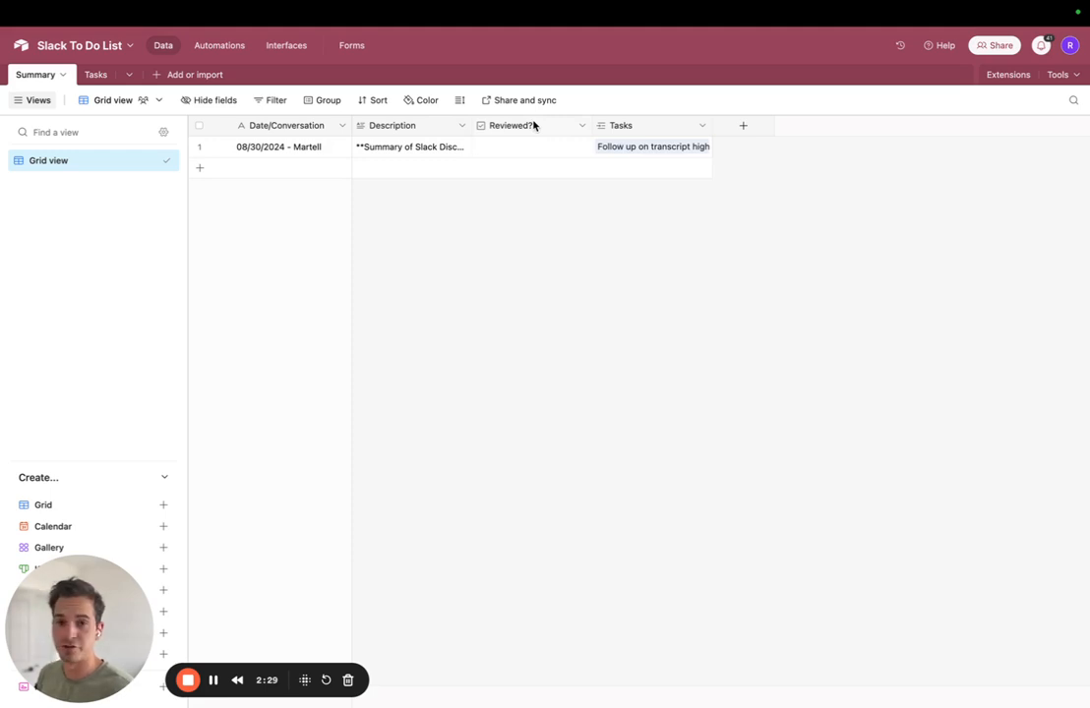
click(582, 125)
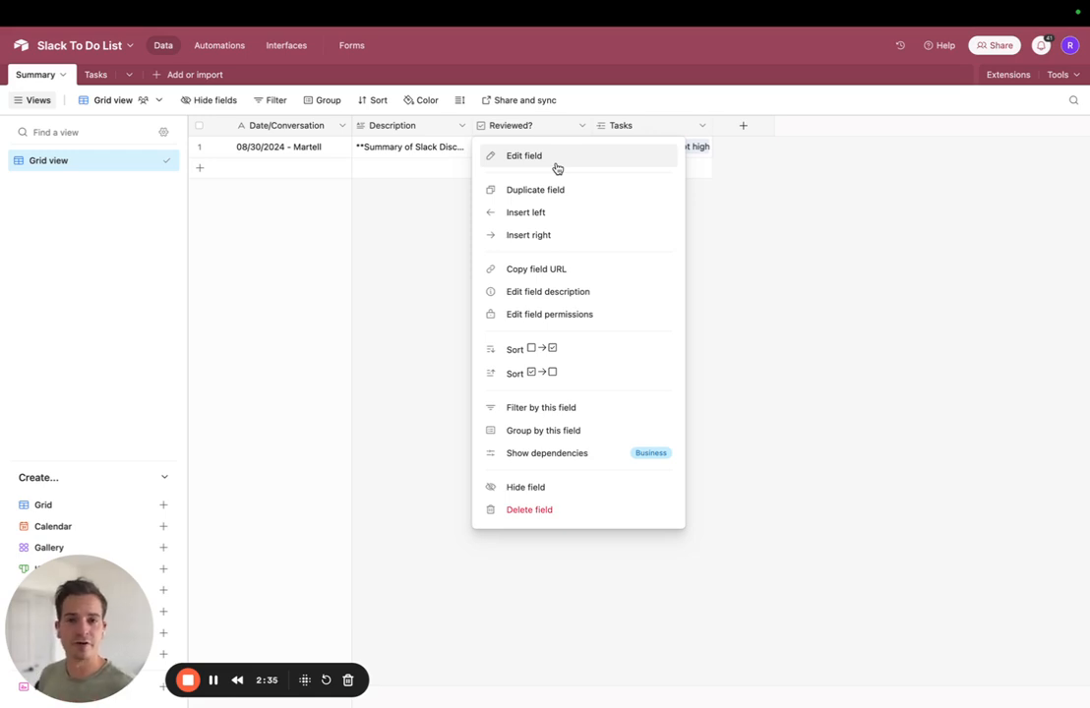
click(802, 192)
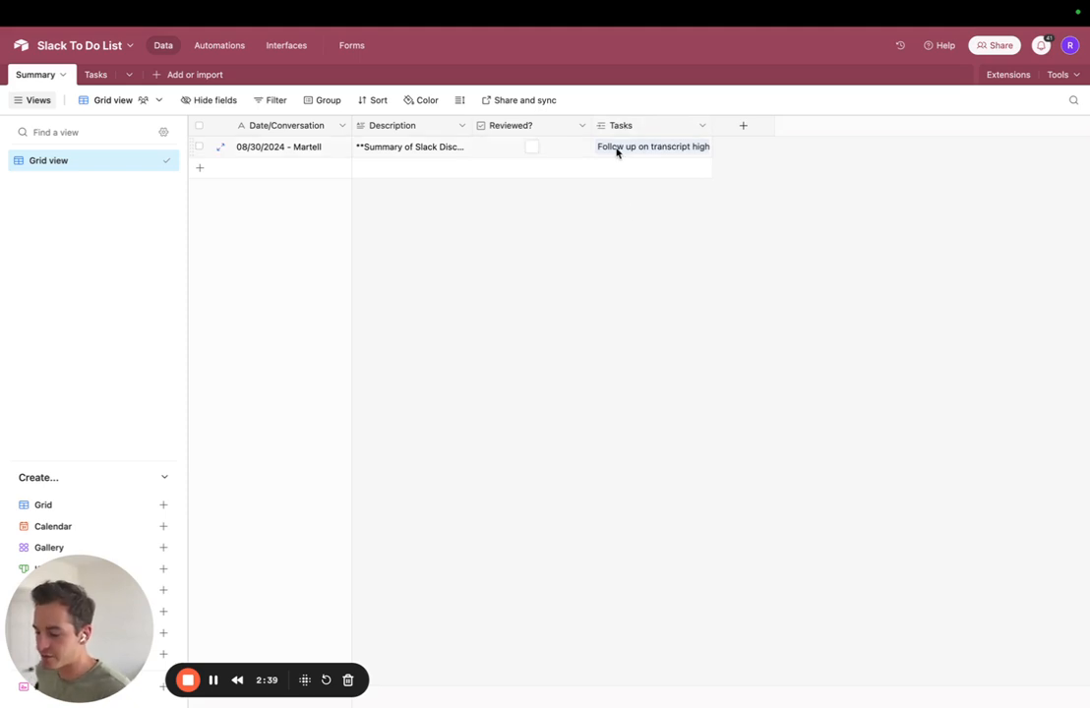
- Add a field named "Tasks LInk" to the Summary table that links to records in the Tasks table, without adding lookup fields
click(95, 75)
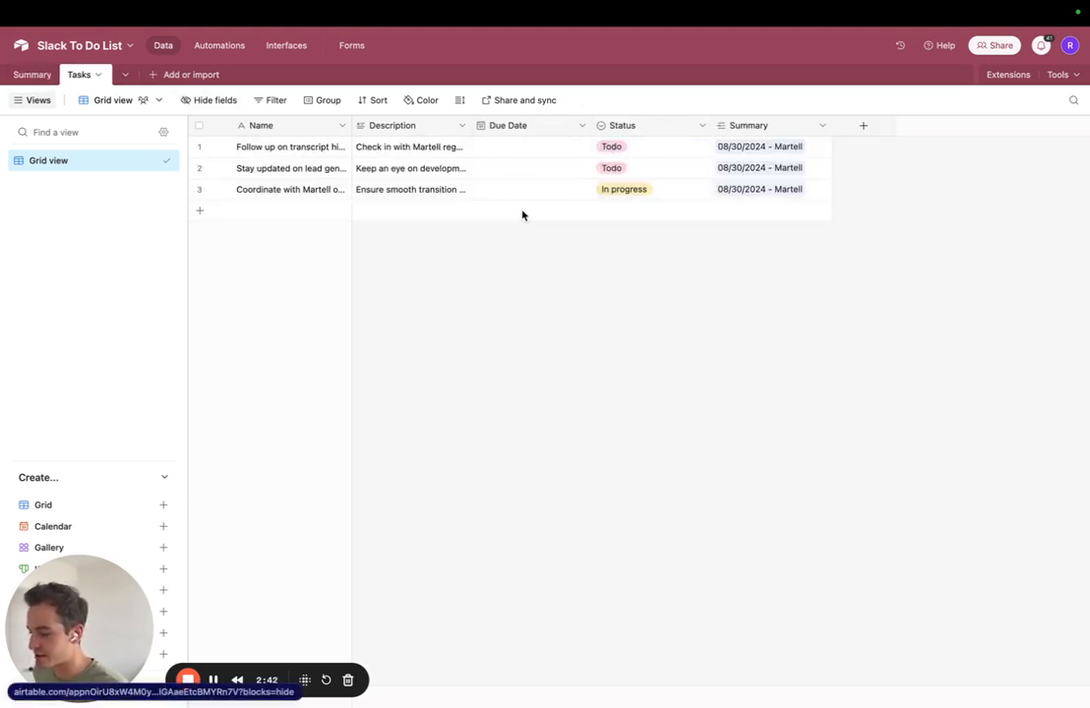
click(37, 76)
click(743, 126)
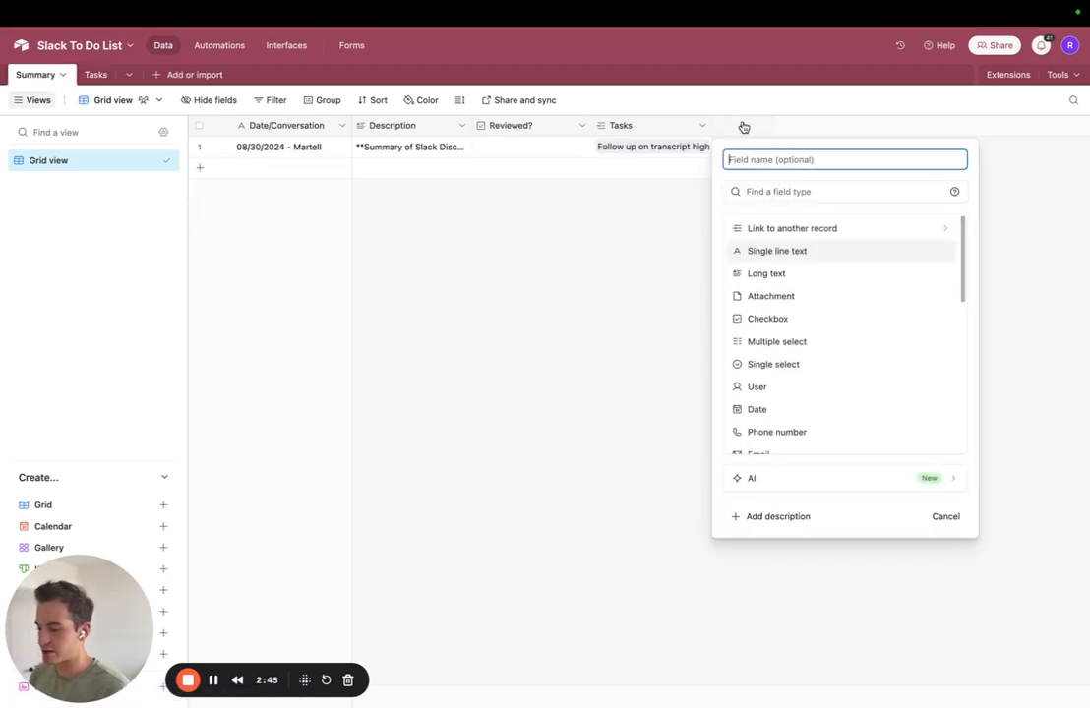
text(Taks)
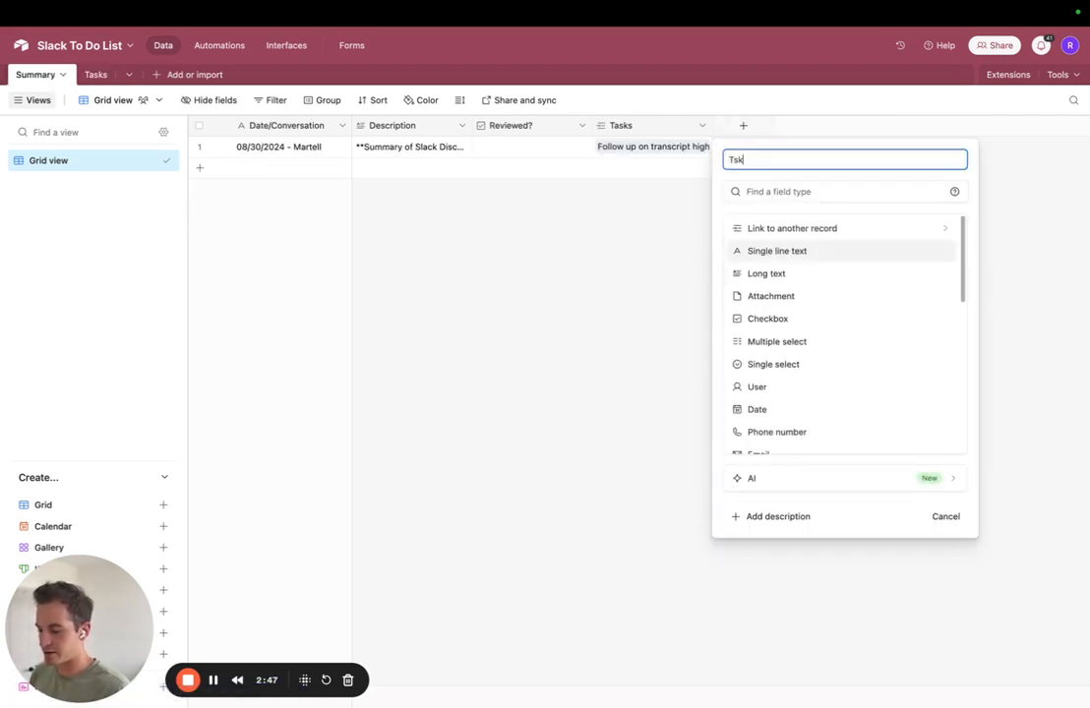
key(BackSpace)
key(BackSpace)
text(sks Link)
click(767, 192)
click(788, 229)
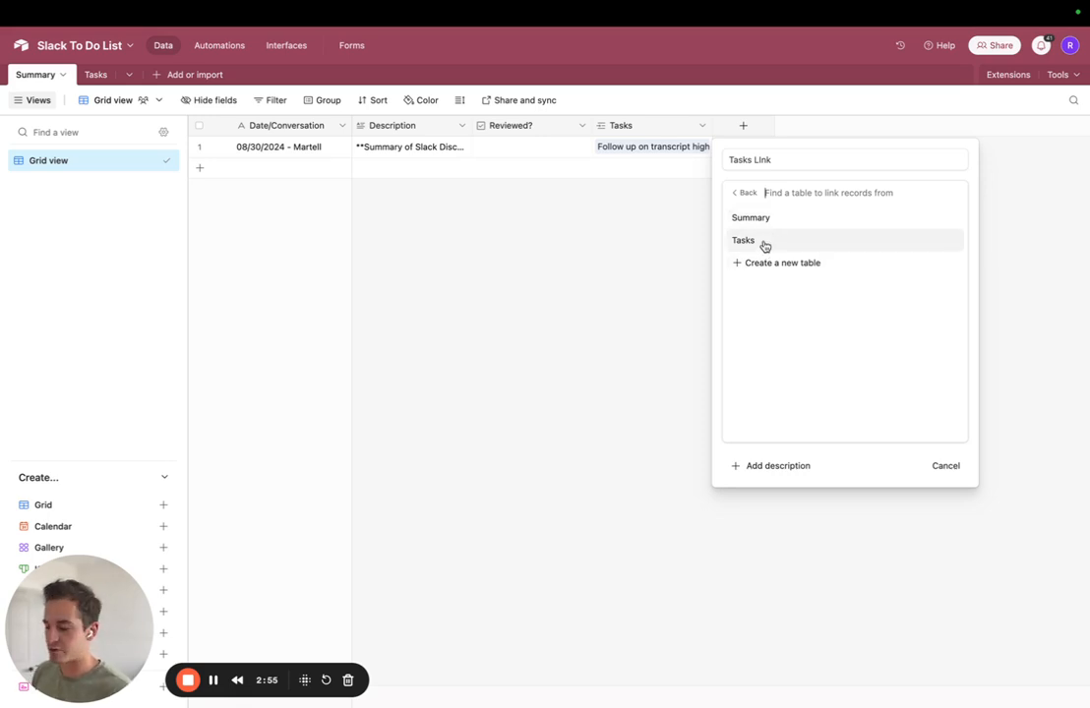
click(764, 244)
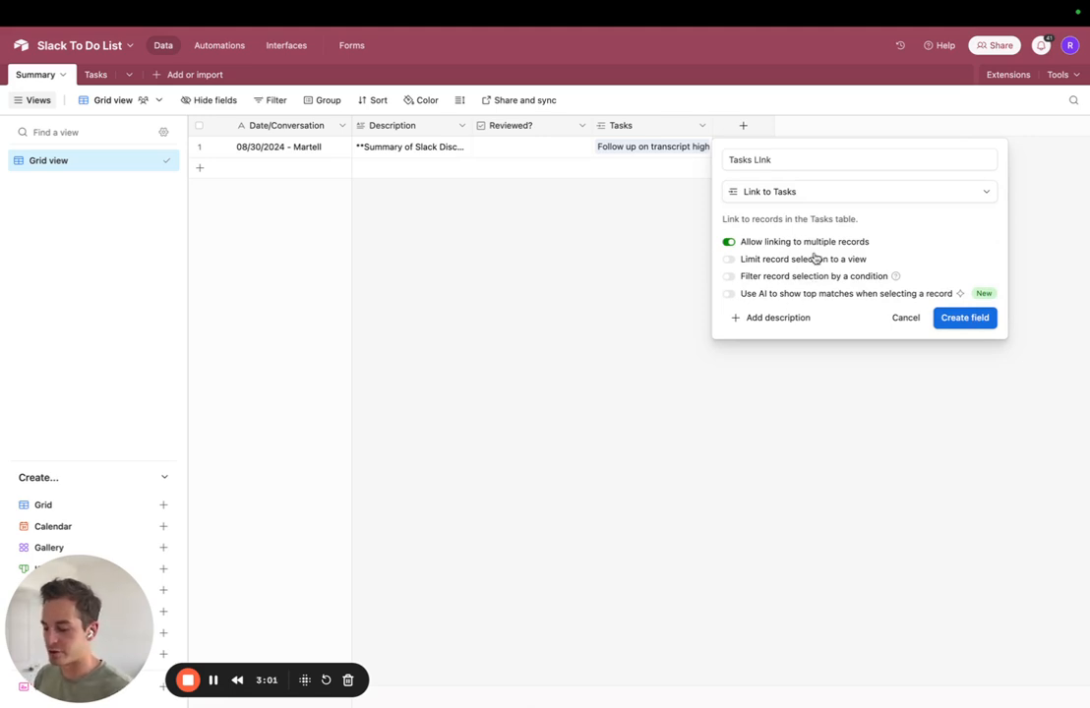
click(972, 319)
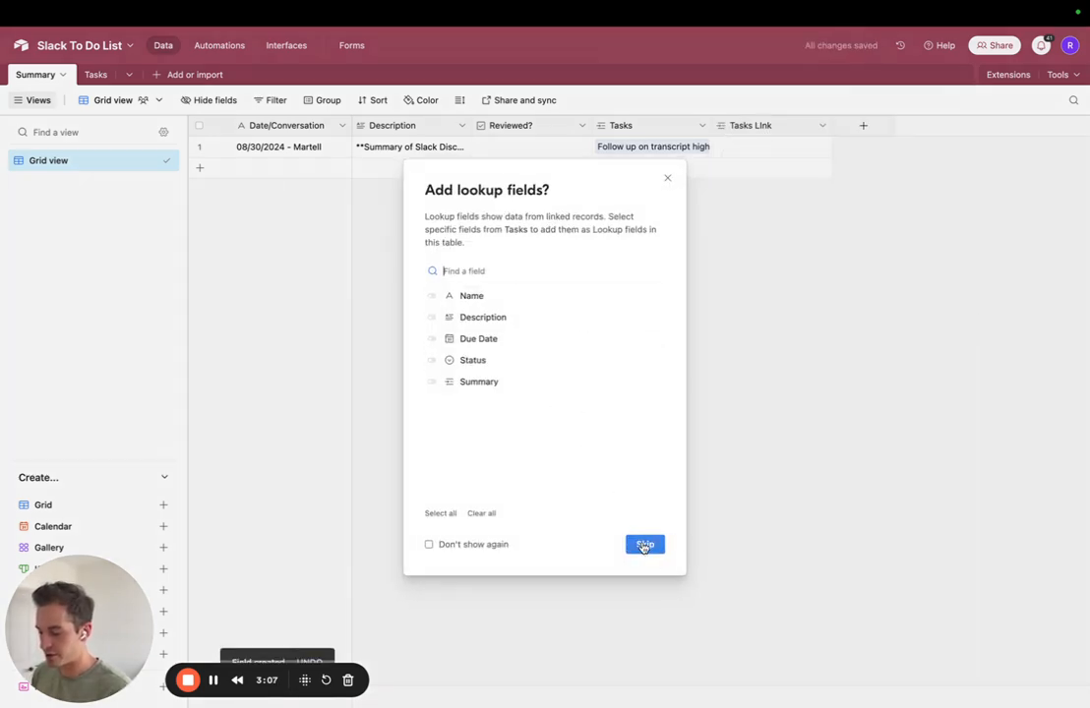
click(644, 545)
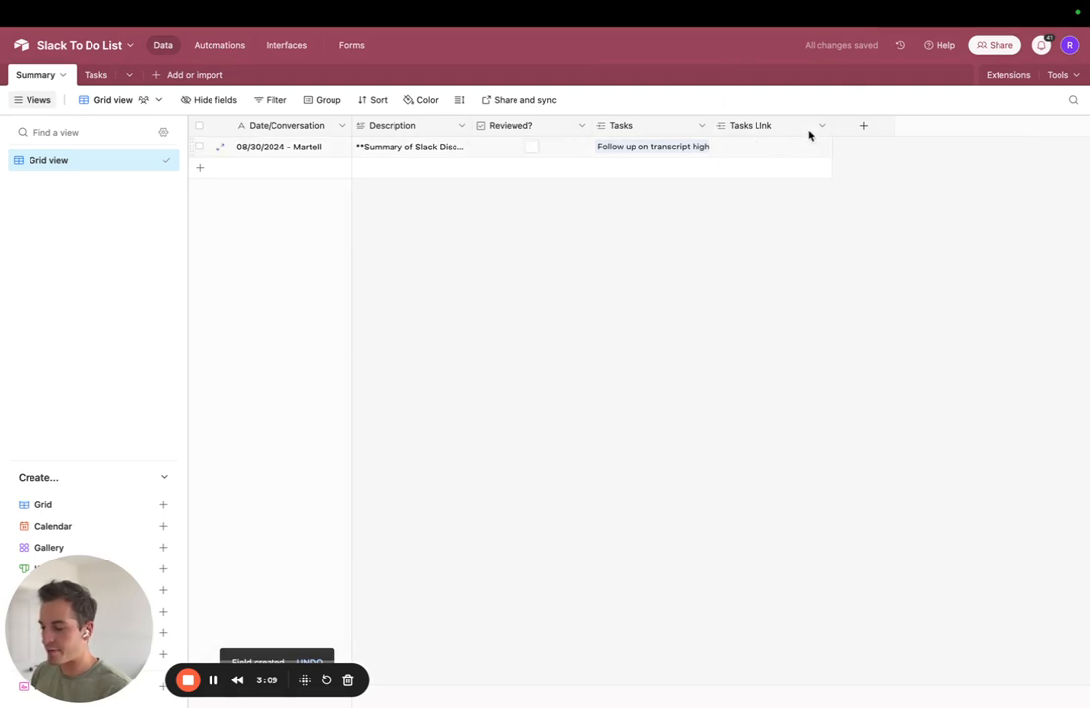
- Link the transcript highlighting task to the 08/30/2024 summary record in the Tasks table's Summary 2 field, and remove that link again
click(89, 76)
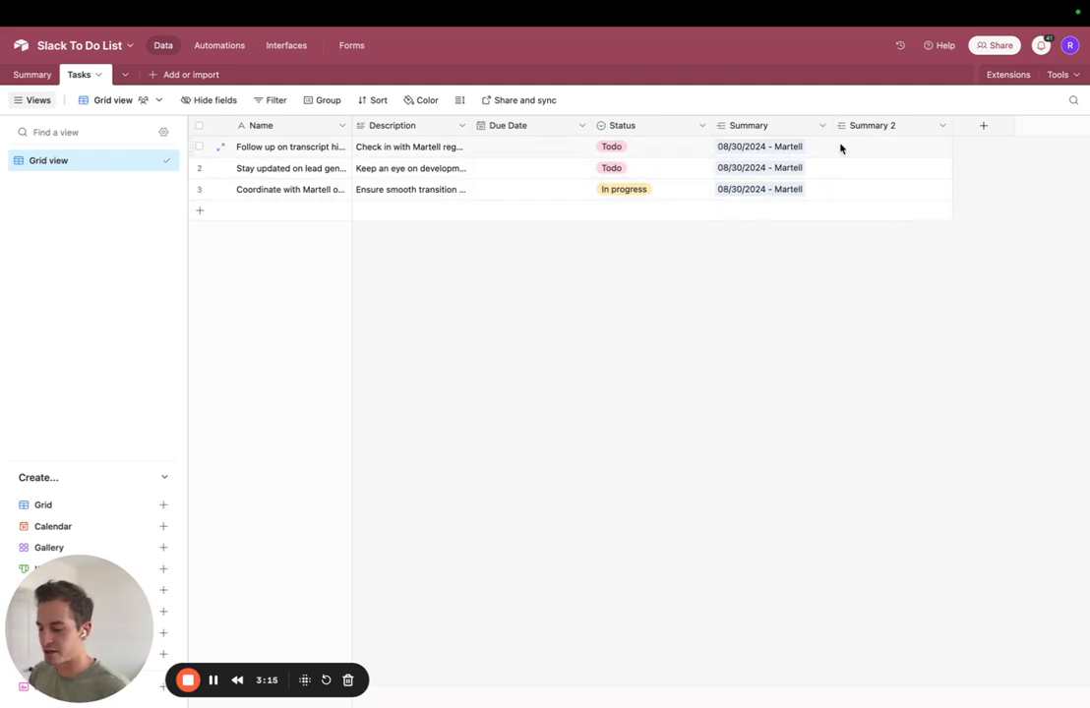
click(844, 149)
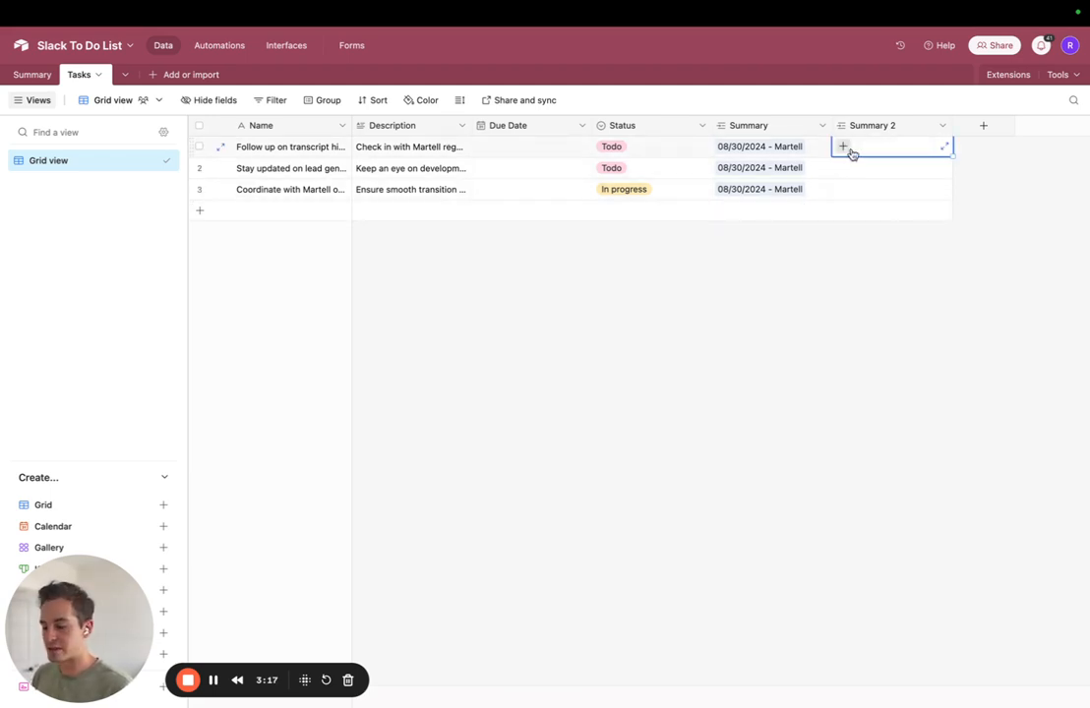
click(844, 147)
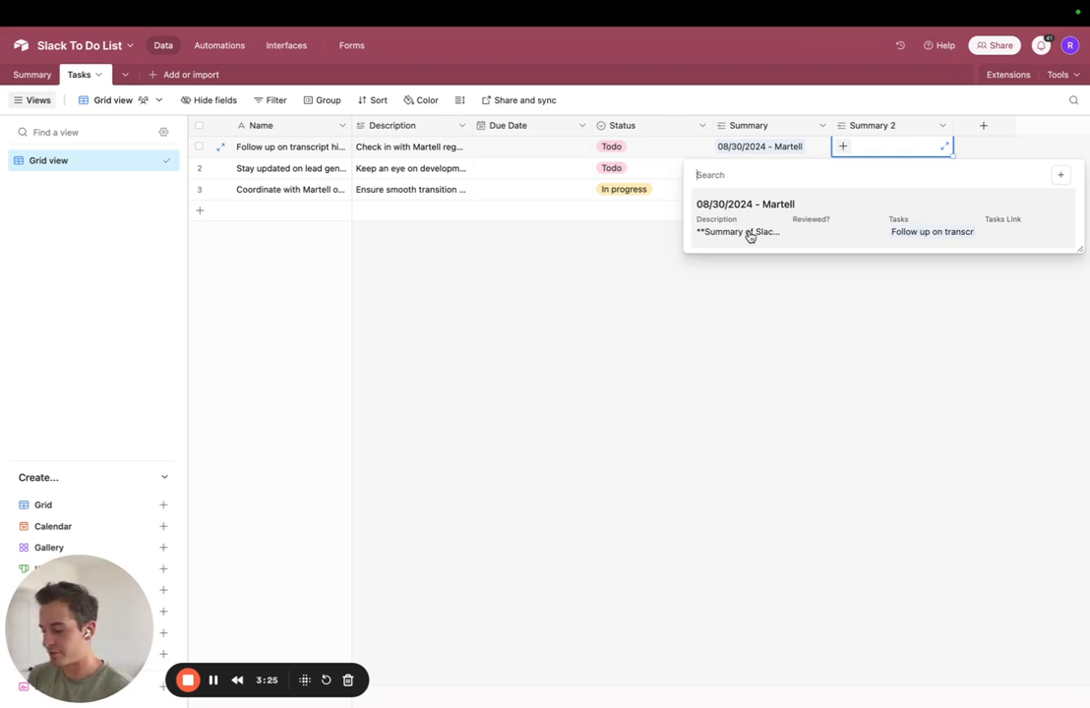
click(750, 234)
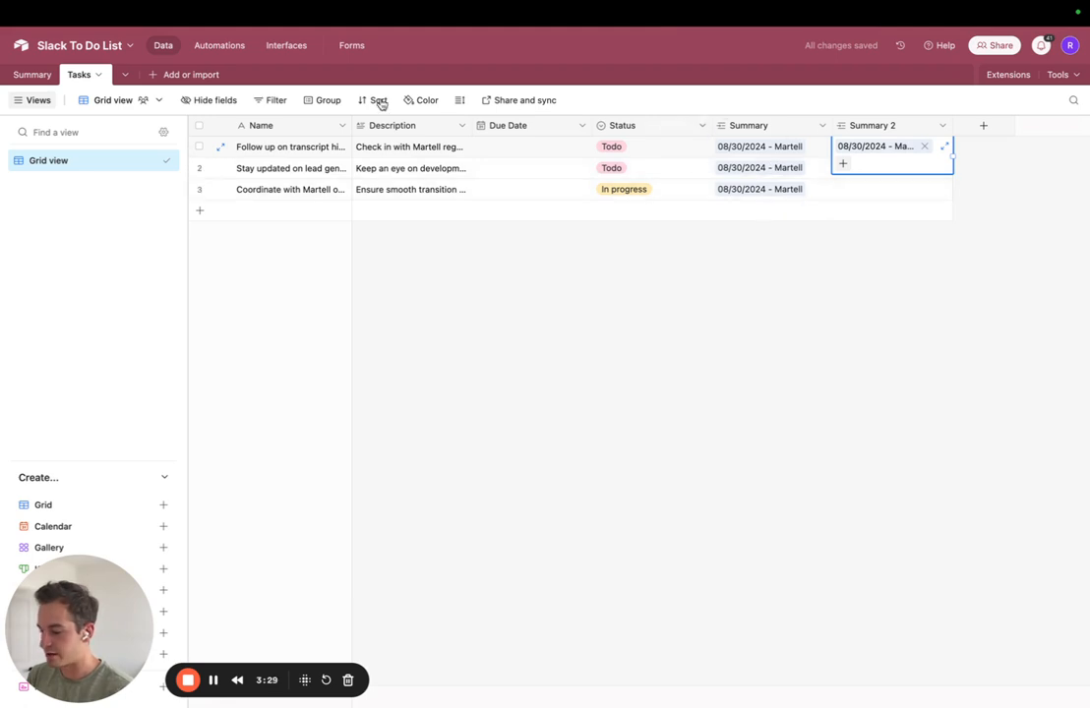
click(924, 146)
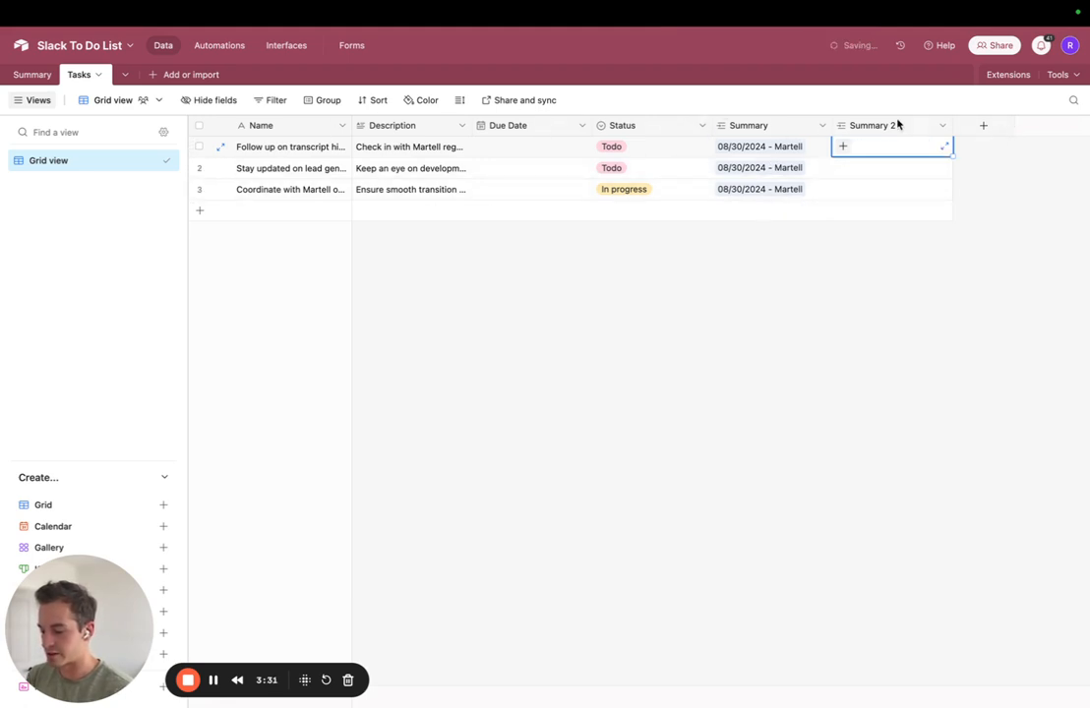
- Delete the Summary 2 field from the Tasks table
right_click(897, 125)
click(889, 530)
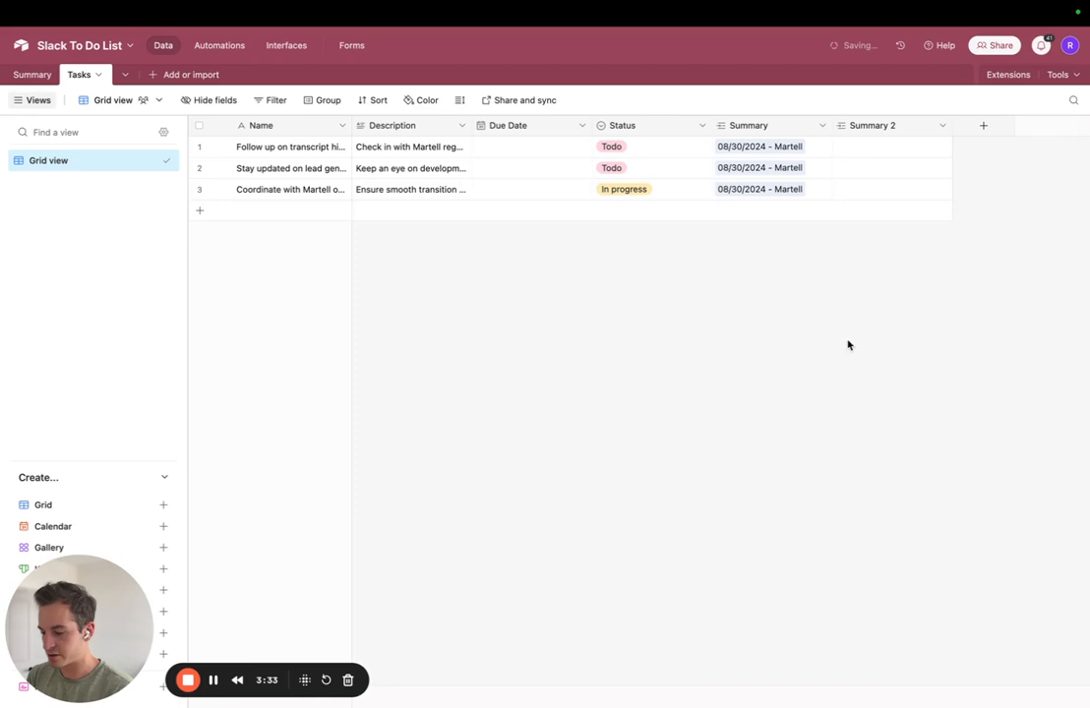
click(662, 448)
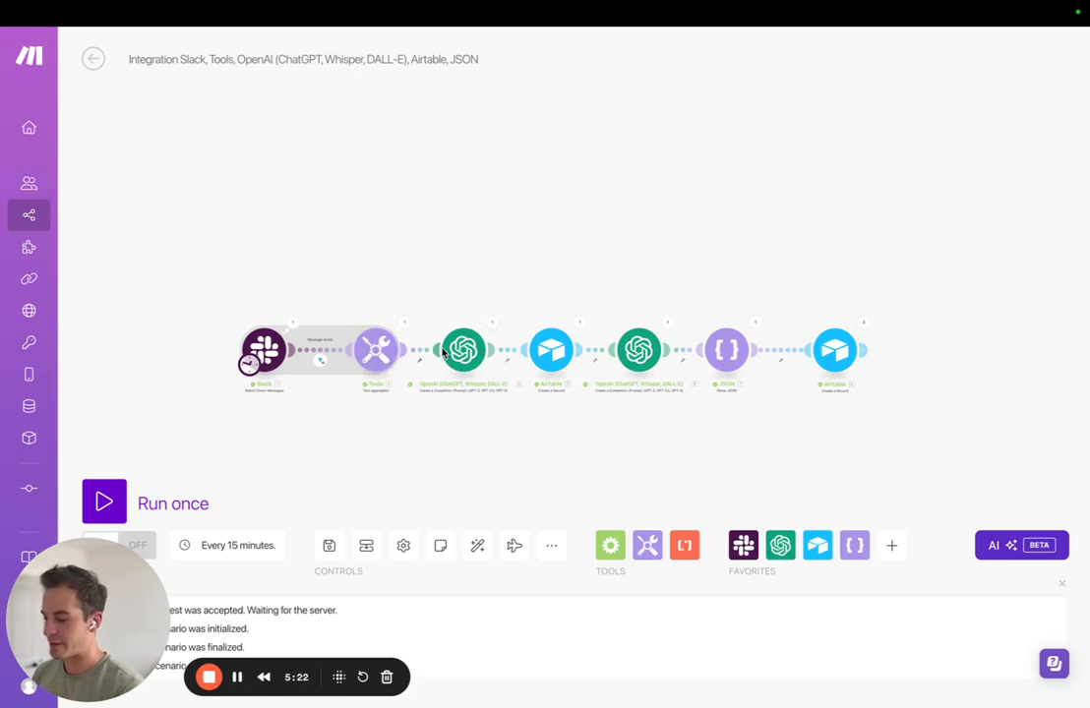
scroll(470, 359, up, 3)
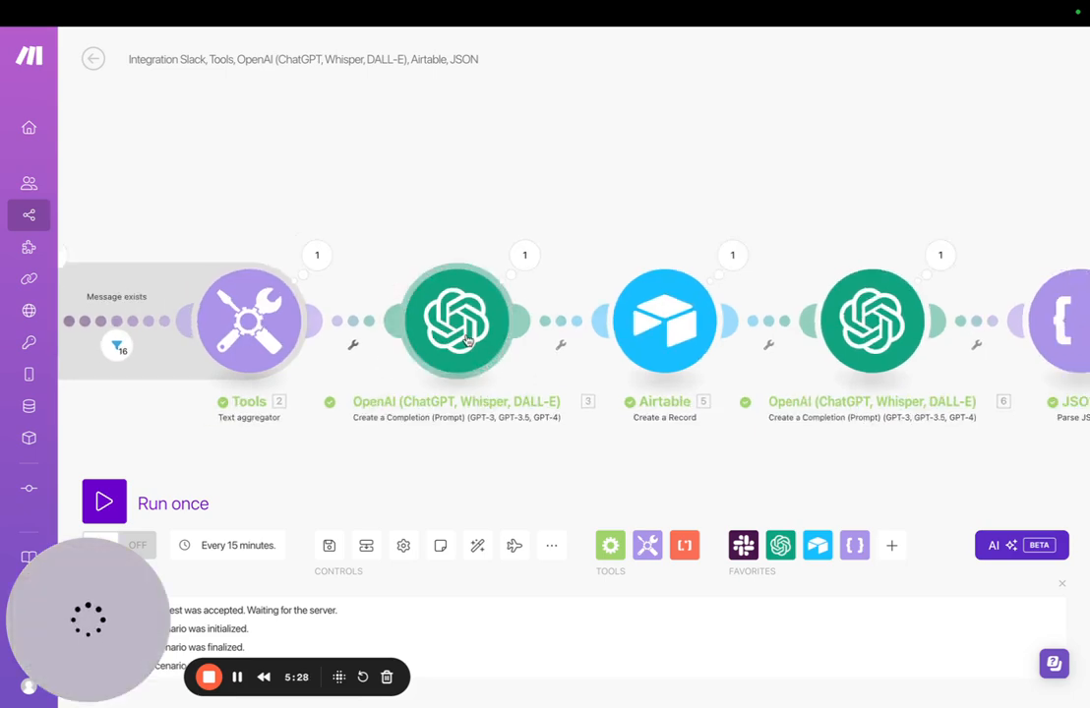
scroll(467, 340, down, 3)
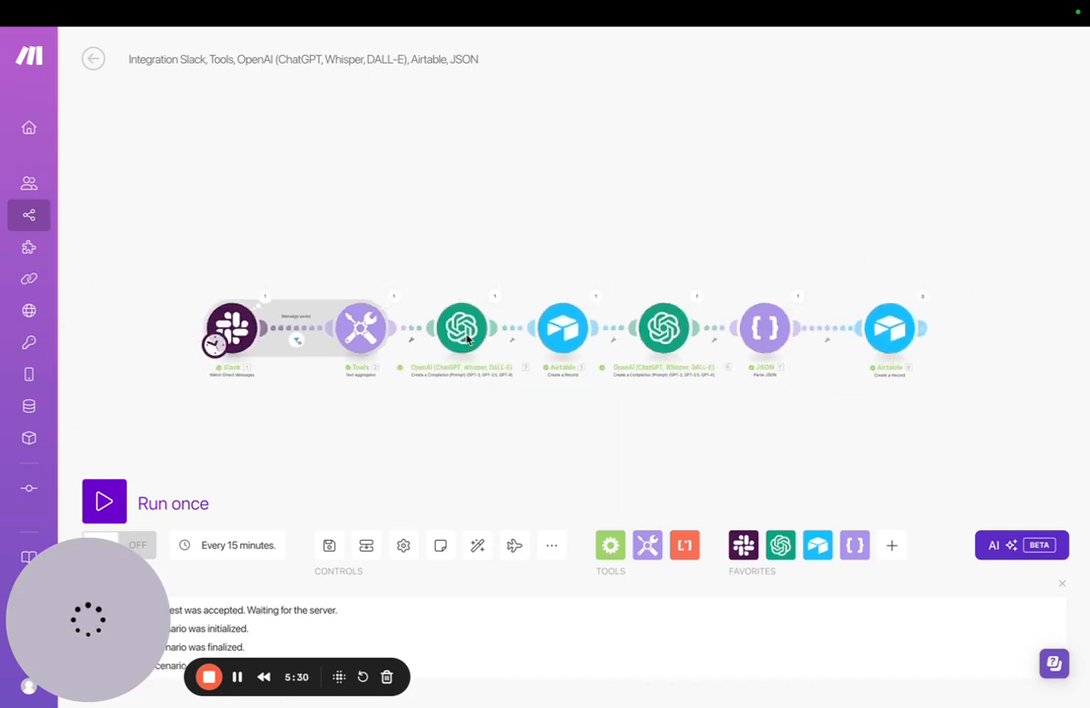
scroll(649, 330, up, 1)
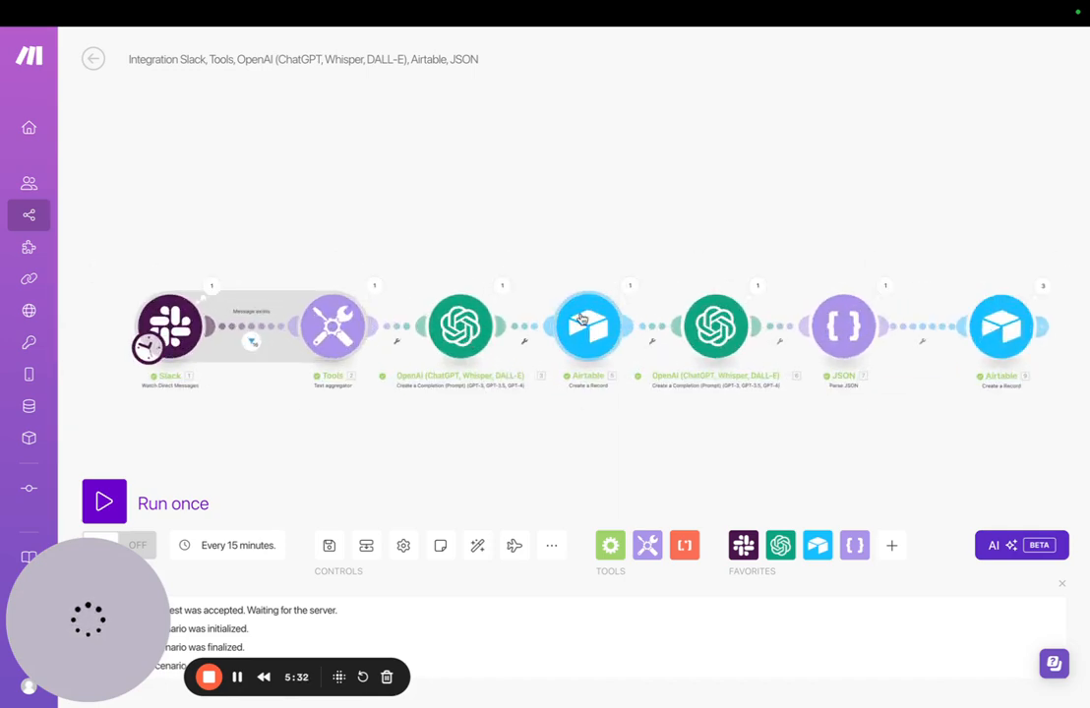
- Inspect the Slack Watch Direct Messages trigger's settings and its form for creating a connection, leaving both unchanged
scroll(581, 319, right, 1)
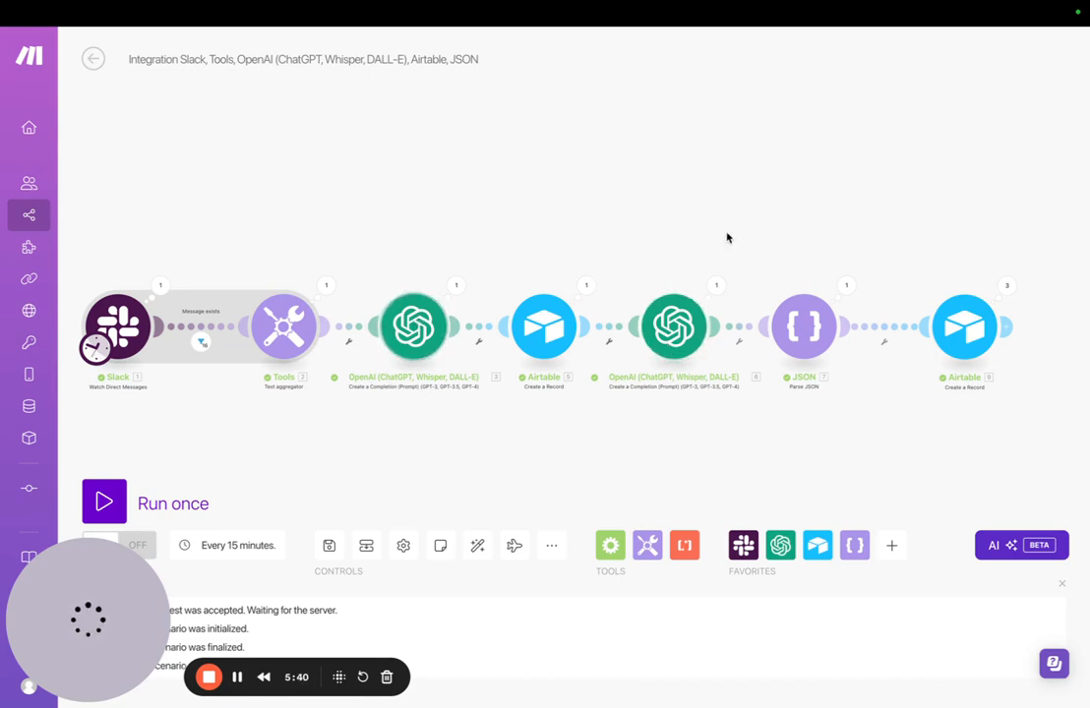
scroll(775, 223, right, 2)
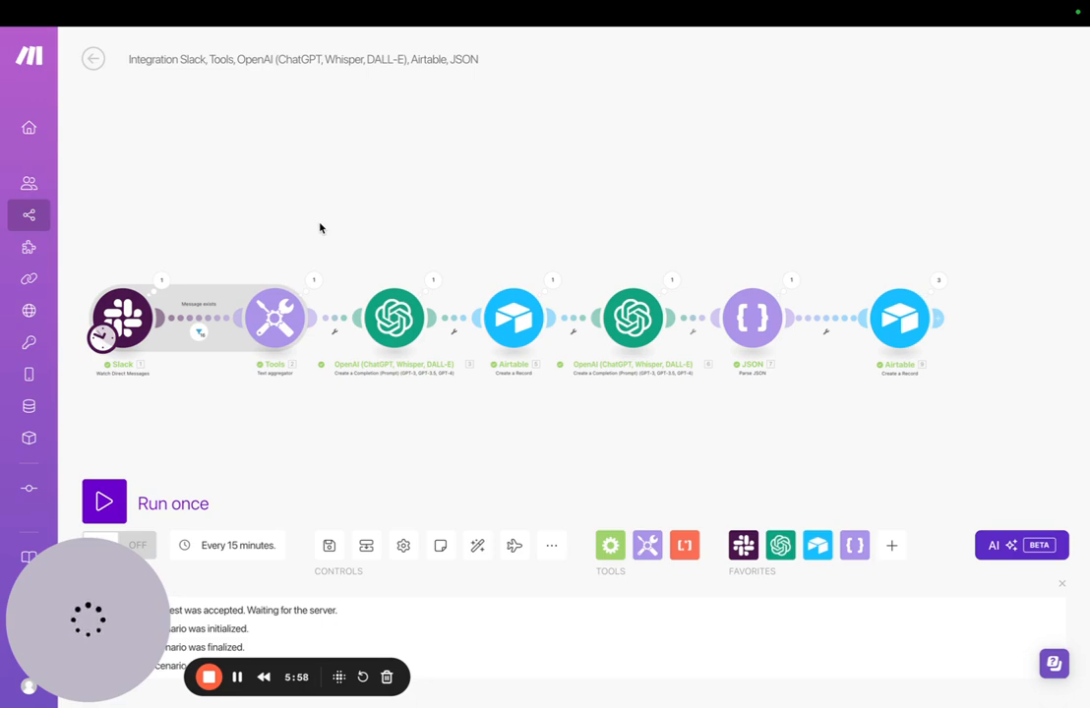
click(119, 315)
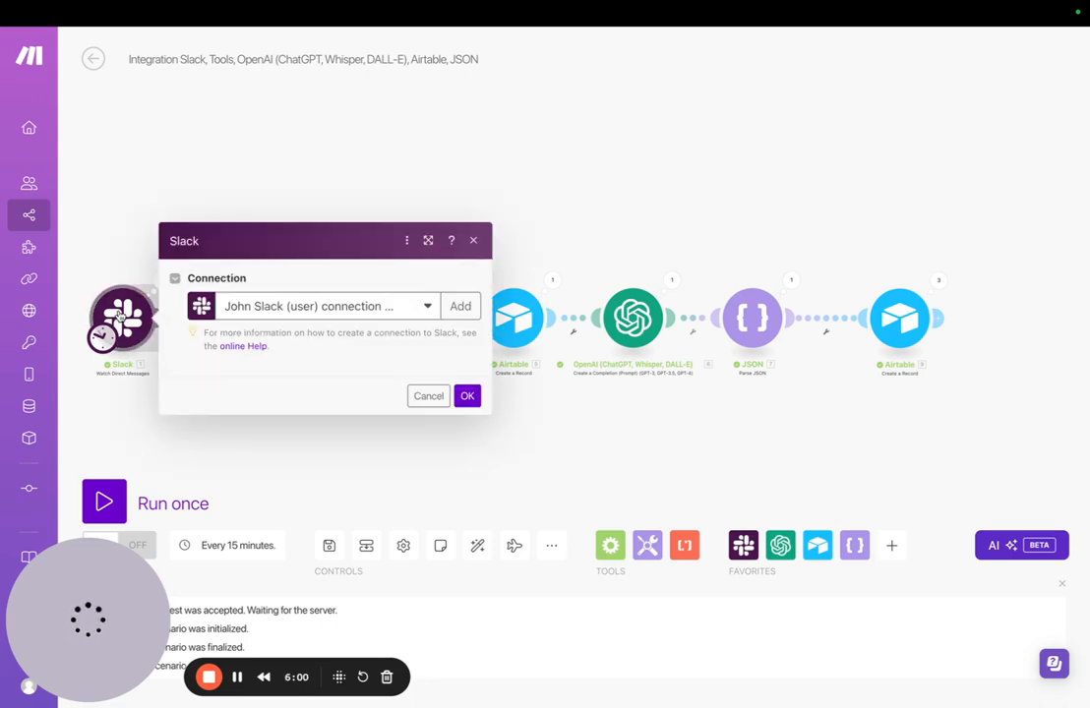
click(457, 203)
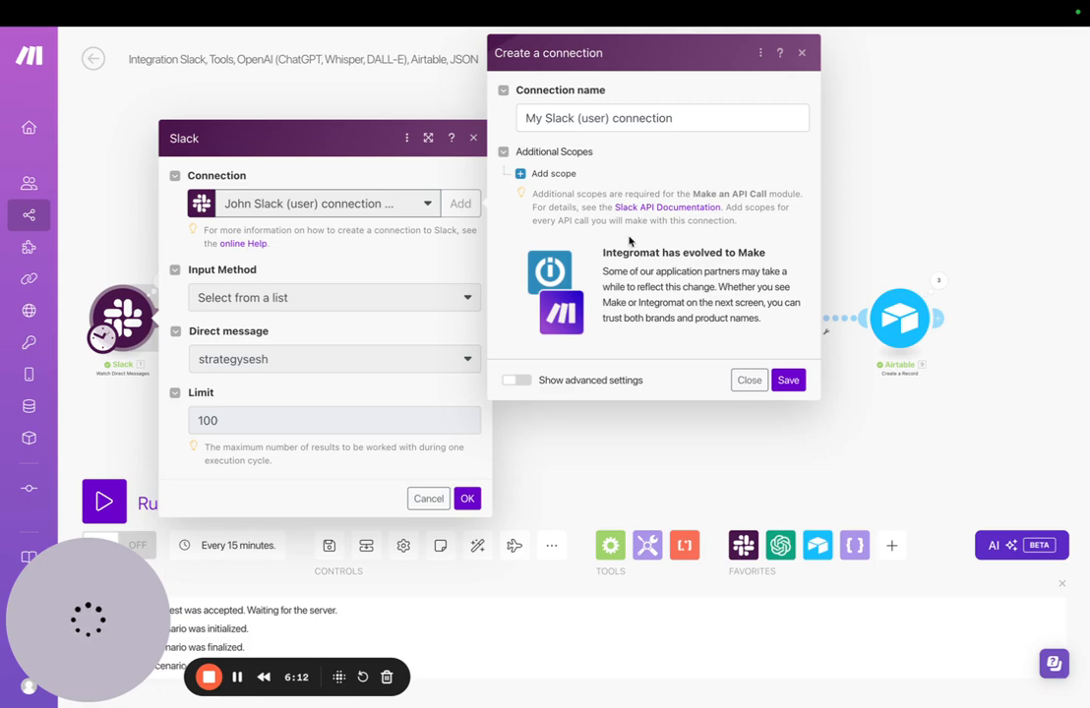
click(802, 53)
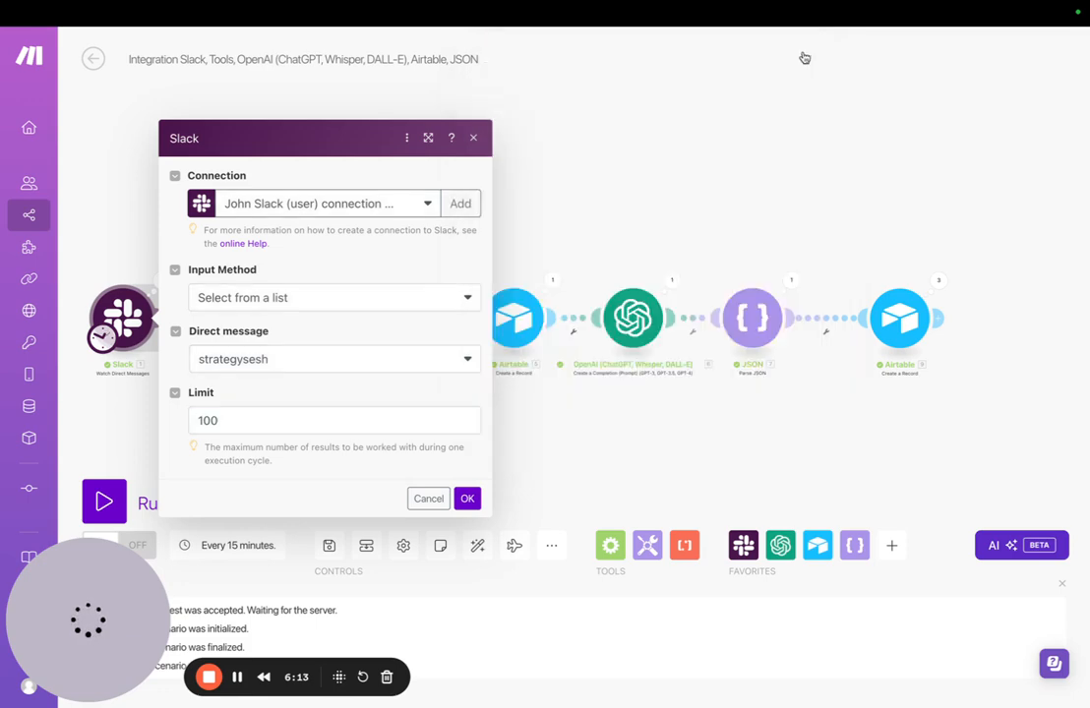
click(602, 121)
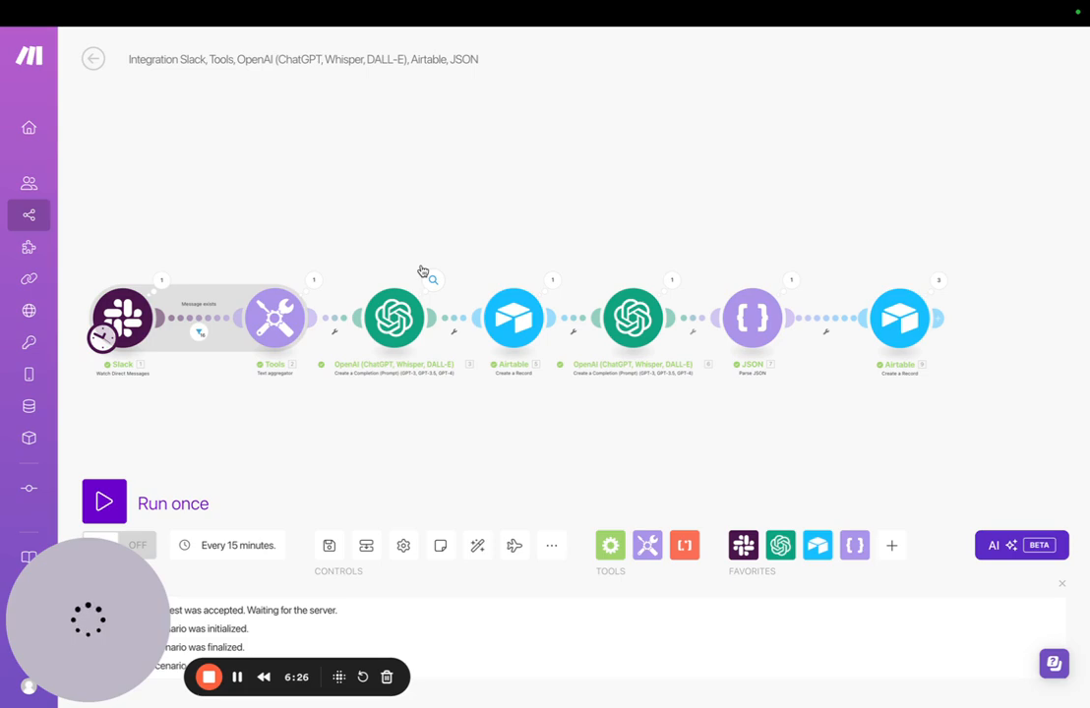
- Inspect the first OpenAI module's settings and new-connection form with its API key field, and the Airtable Summary record module's settings
click(393, 315)
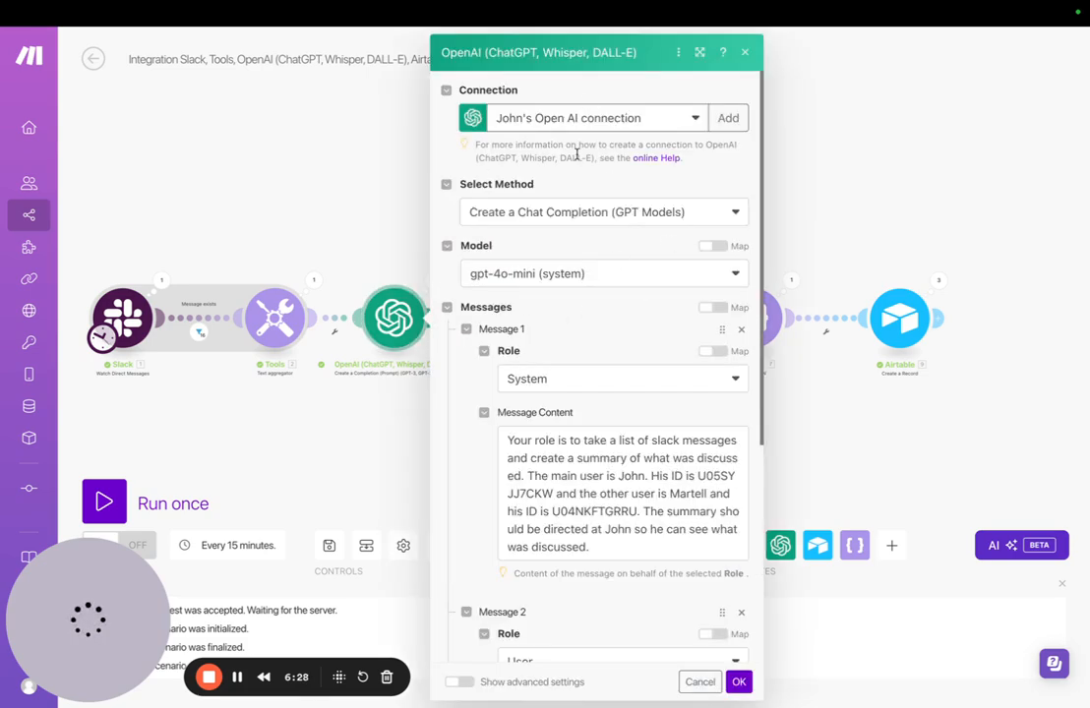
click(729, 118)
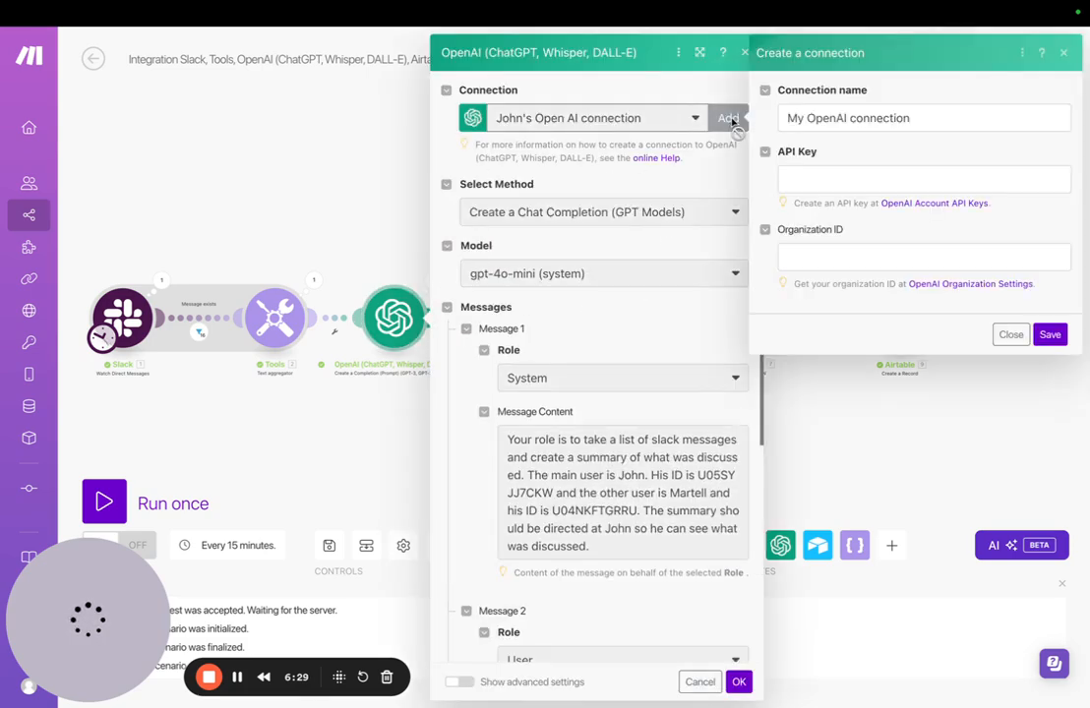
click(902, 172)
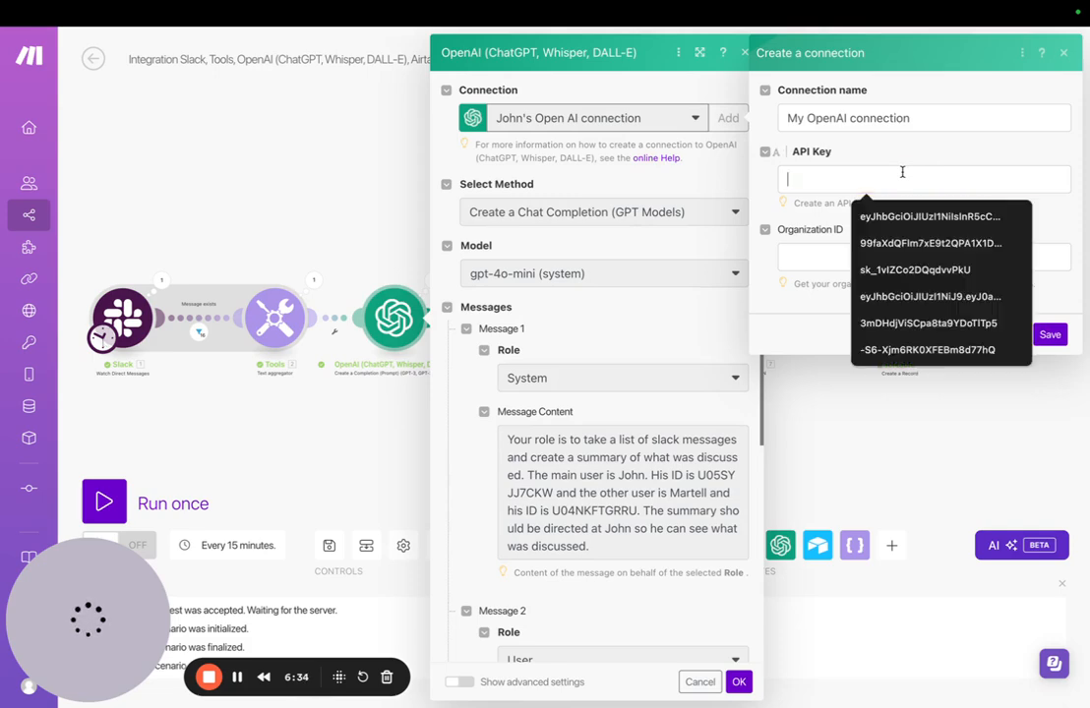
click(803, 476)
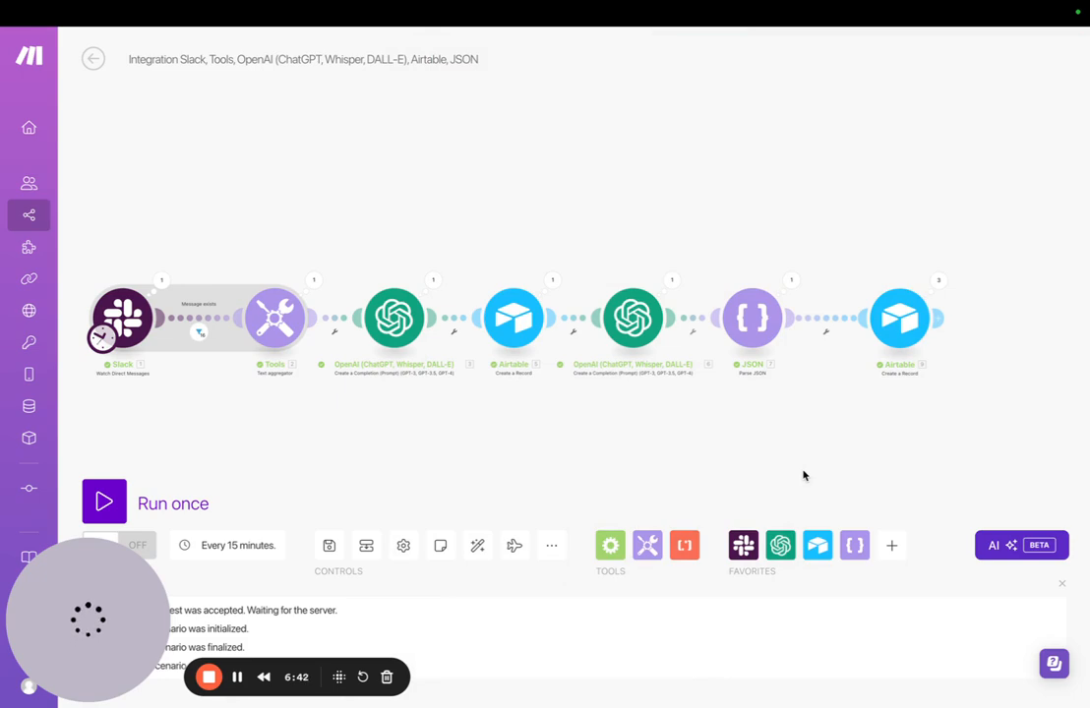
click(516, 320)
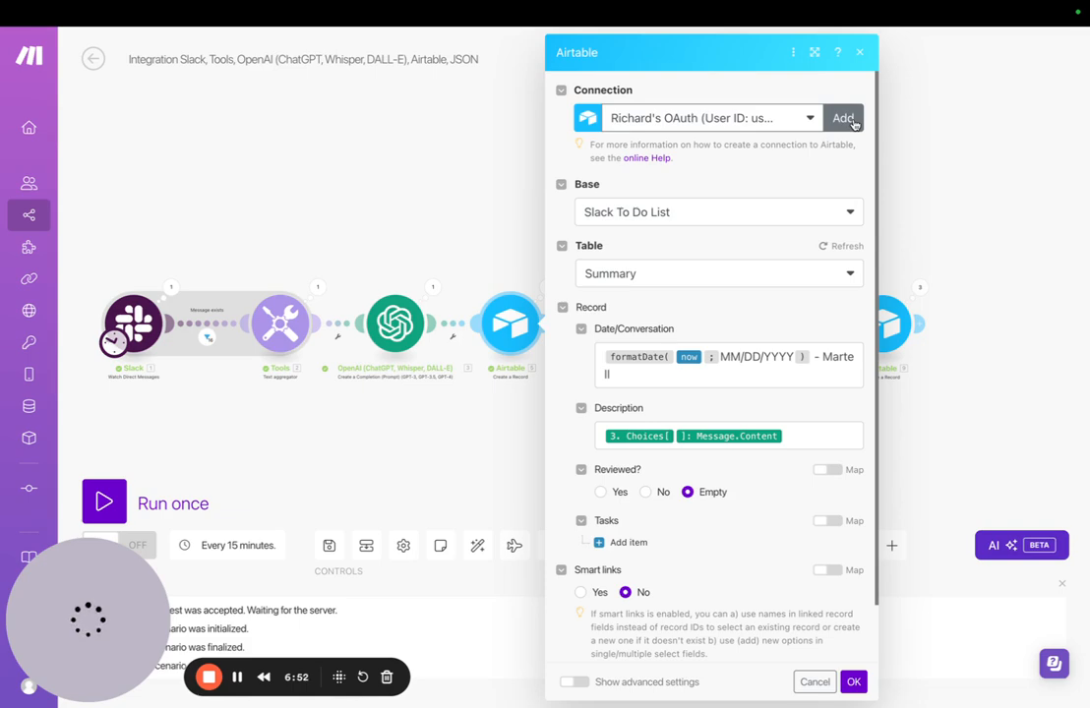
click(524, 194)
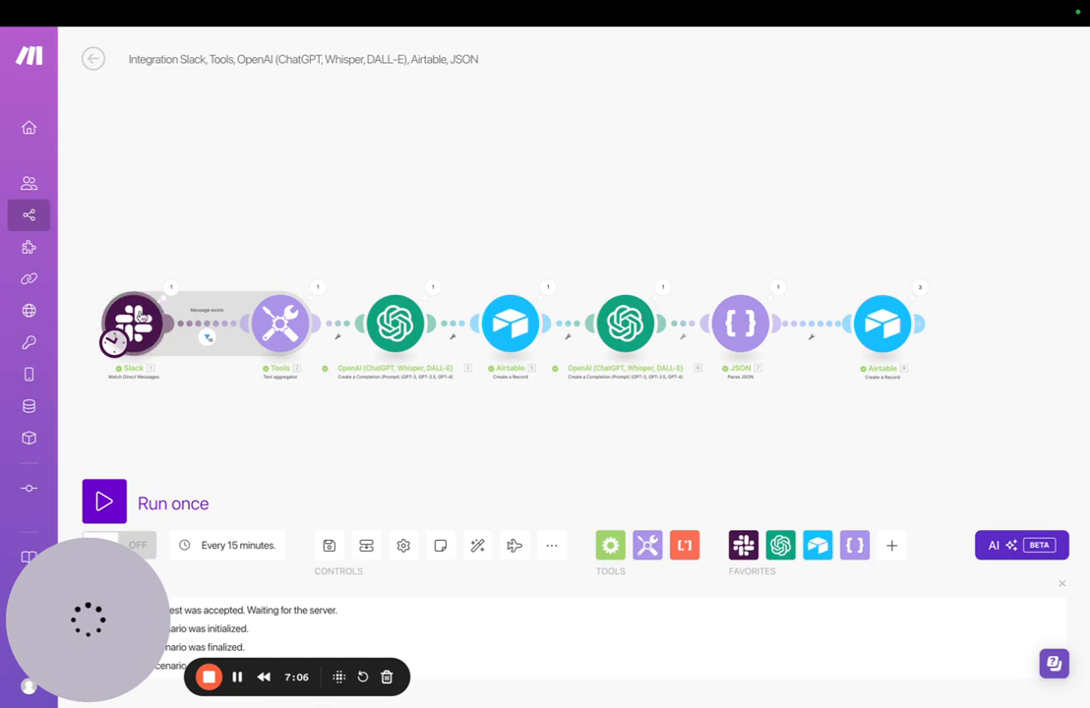
- Look over the scenario's chain of modules from the Slack trigger to the final Airtable Create a Record module
scroll(149, 383, up, 4)
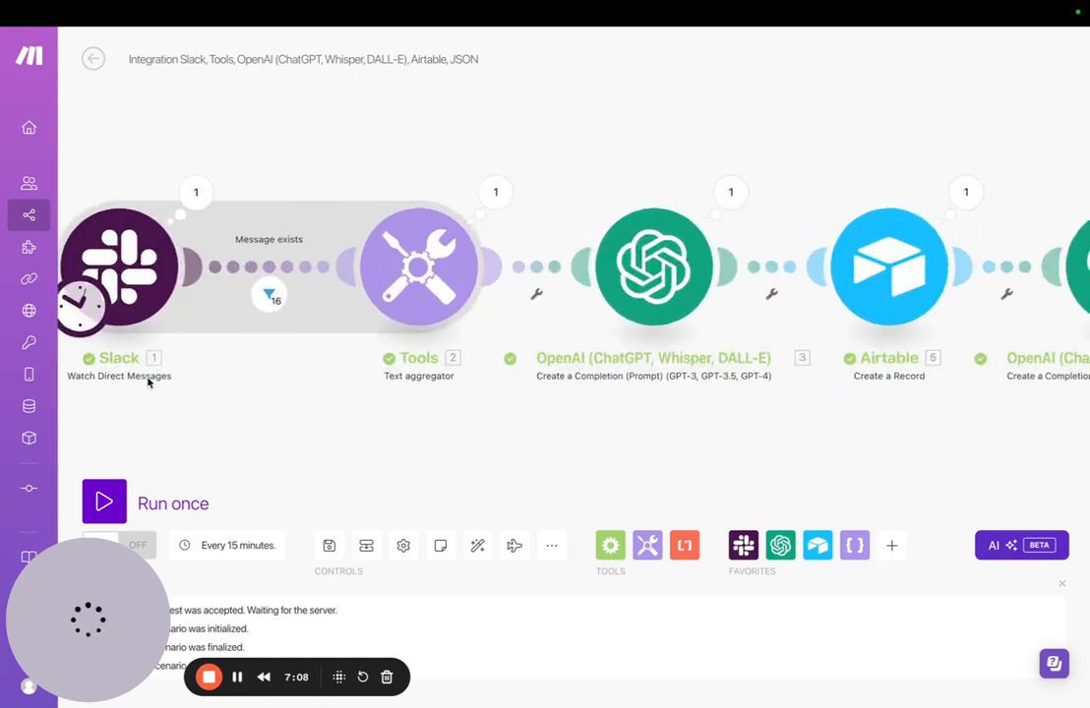
drag(158, 421, 332, 413)
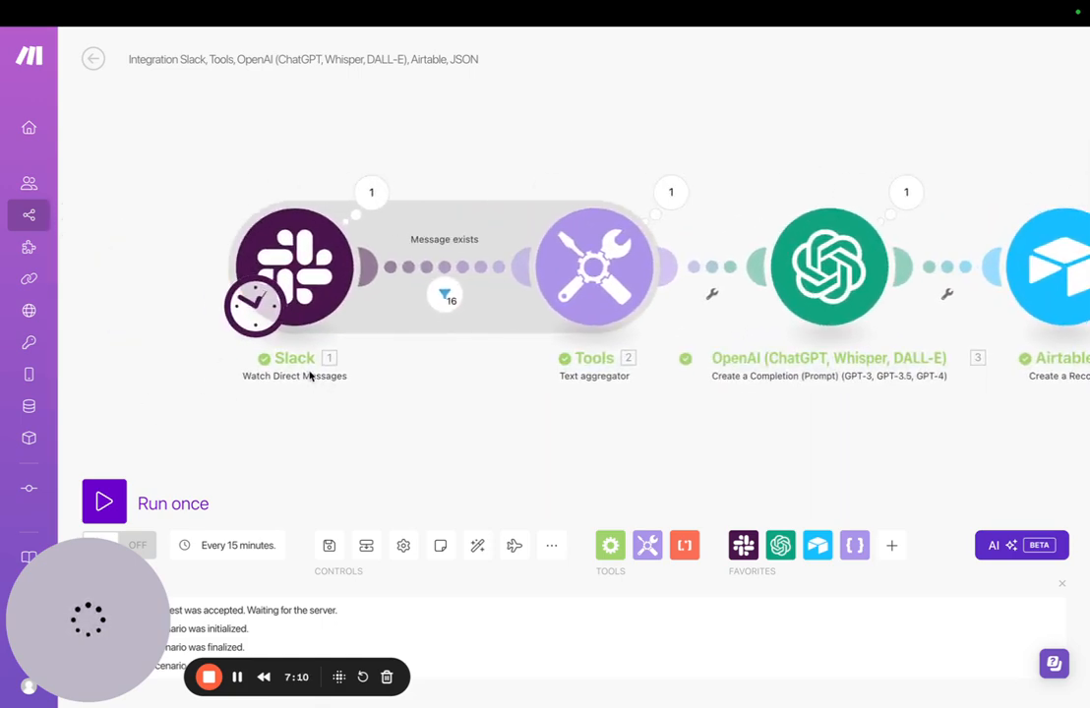
right_click(121, 279)
click(117, 210)
scroll(210, 397, down, 1)
scroll(210, 398, up, 1)
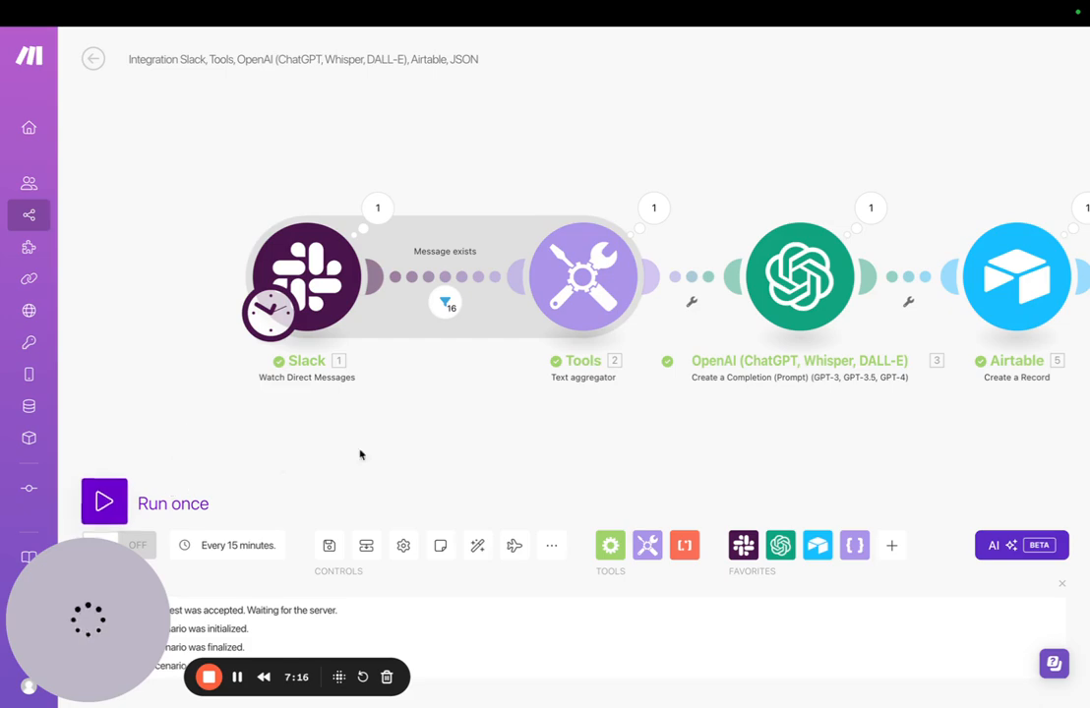
drag(464, 456, 146, 453)
drag(812, 455, 286, 454)
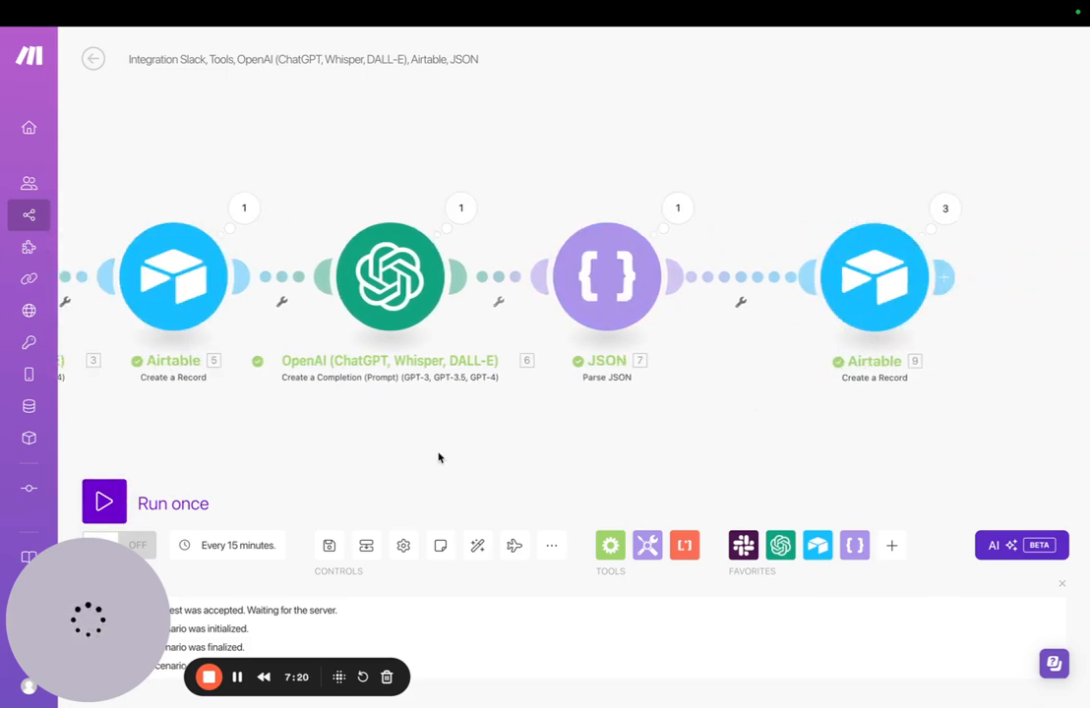
drag(429, 459, 920, 453)
drag(388, 453, 796, 452)
- Add an empty module ahead of the Slack module and transfer the scenario's scheduled start to it
right_click(302, 312)
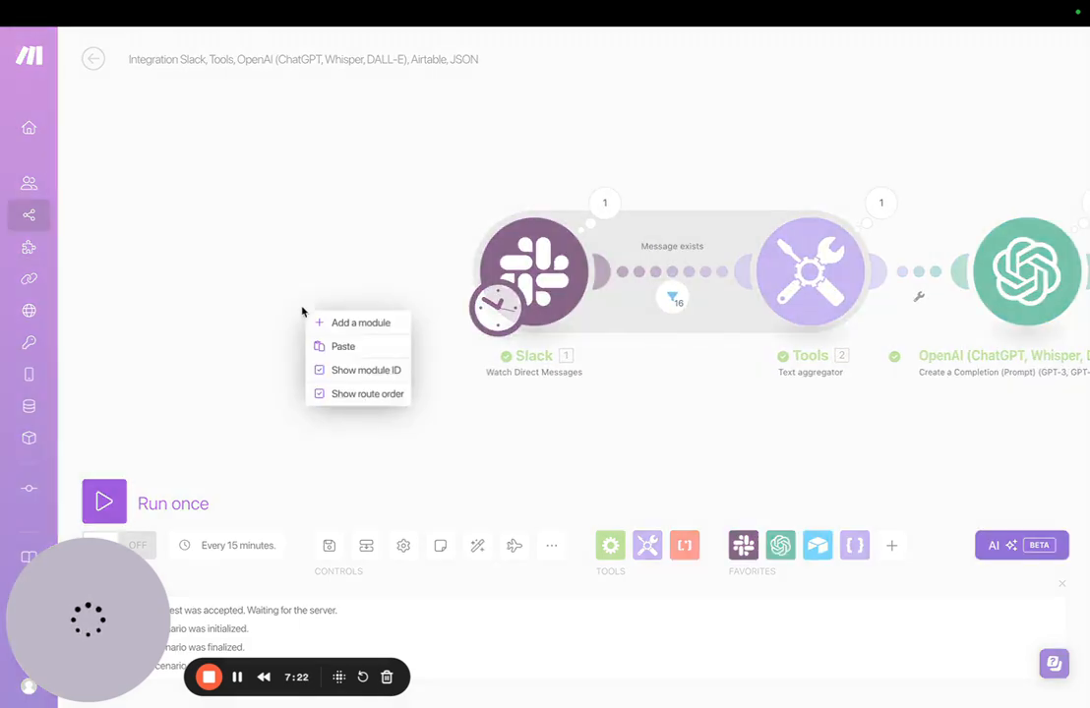
click(366, 325)
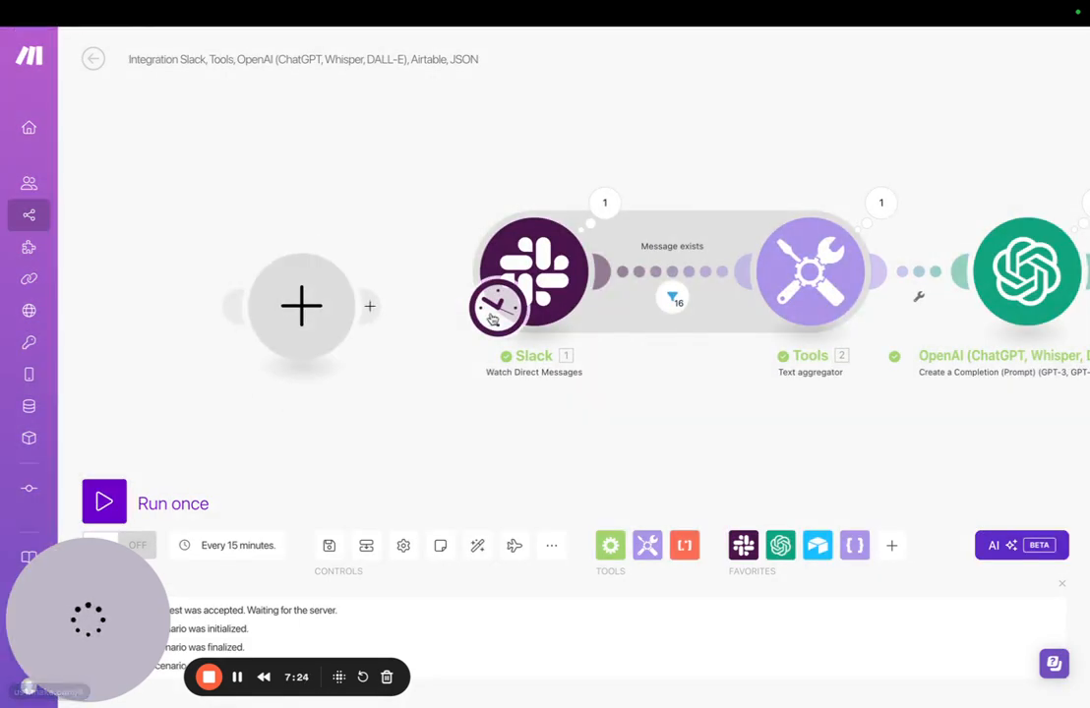
drag(497, 310, 250, 356)
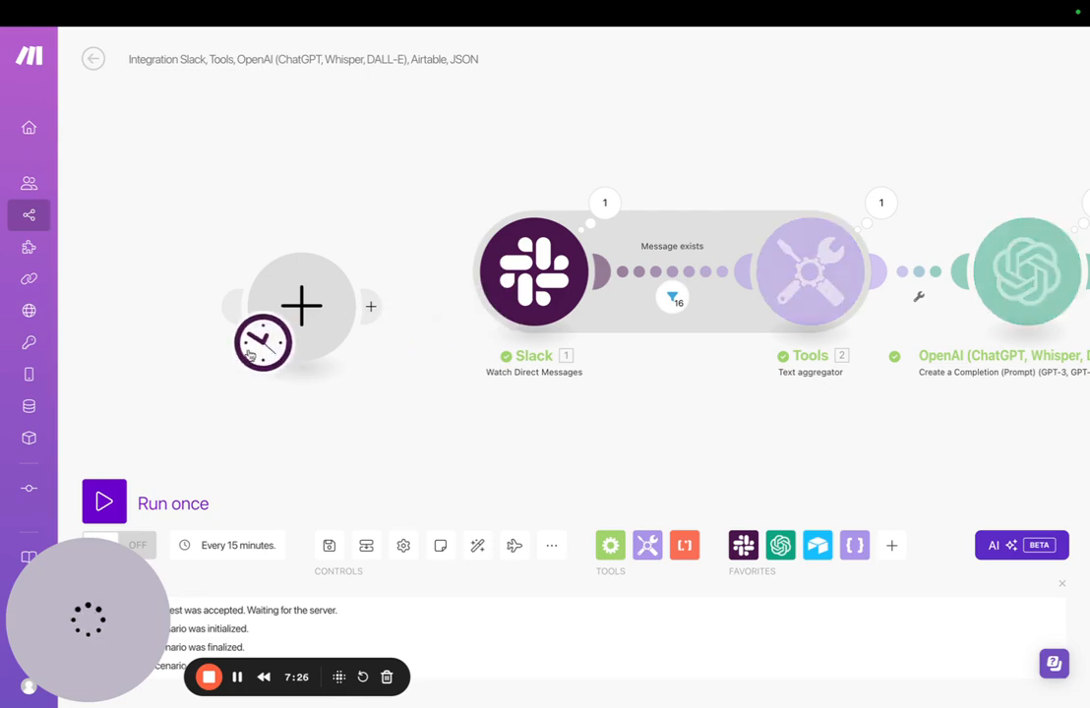
- Browse the Slack triggers offered for the empty module, covering public channel, private channel, direct and multiparty direct messages
click(311, 284)
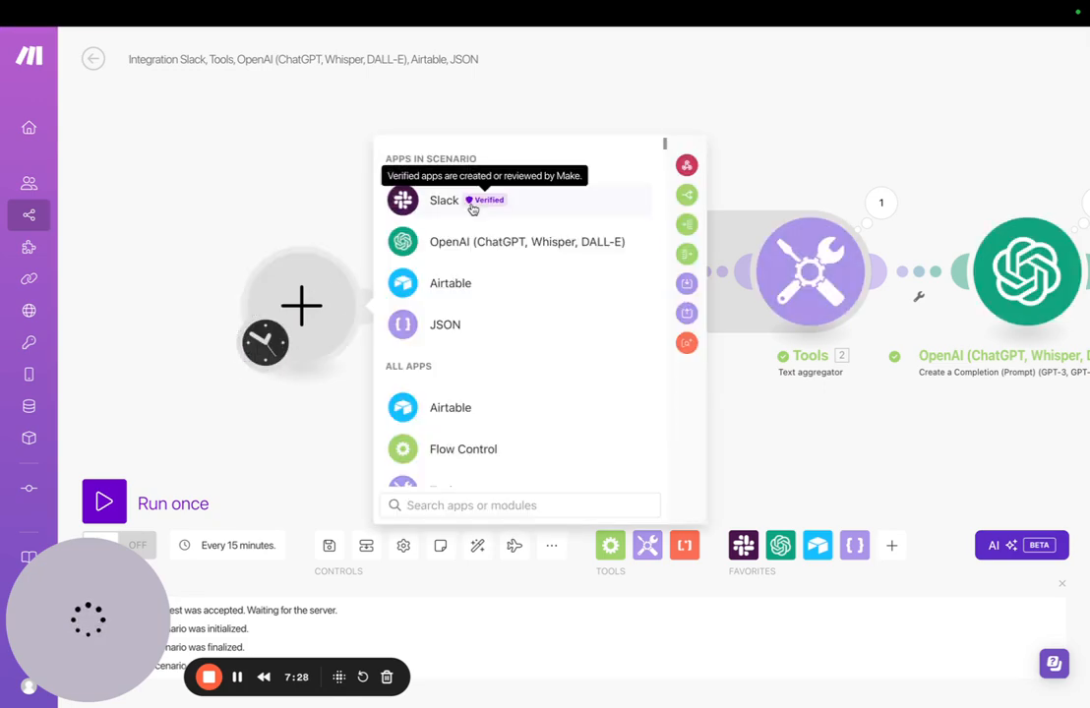
click(444, 200)
scroll(500, 295, down, 1)
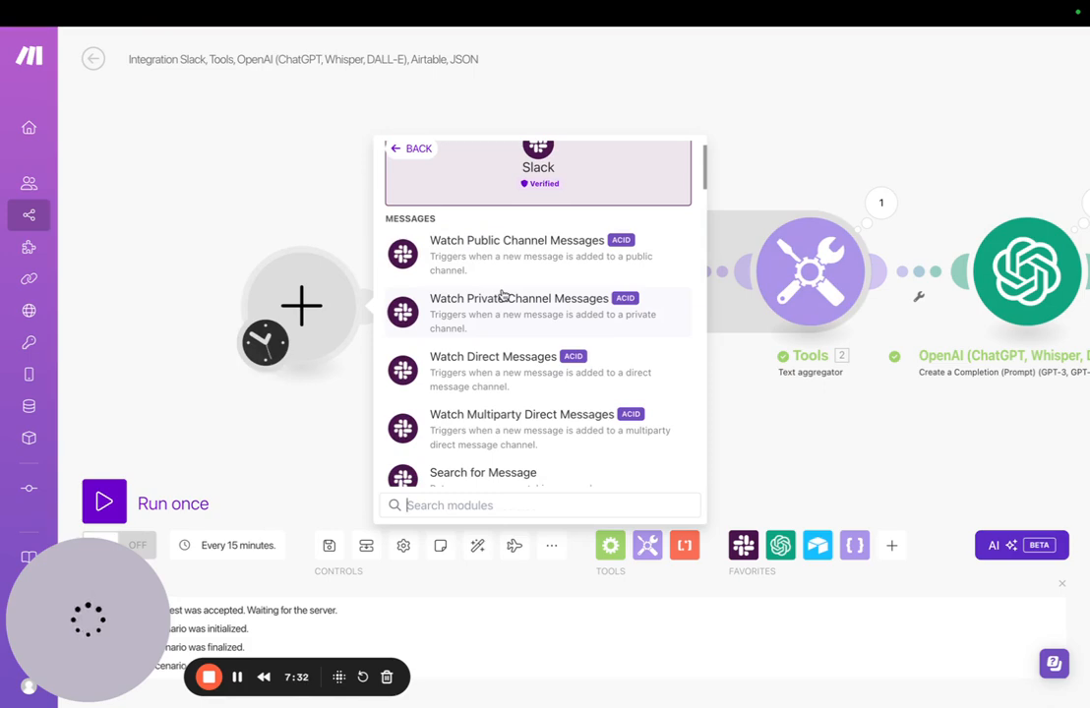
click(493, 366)
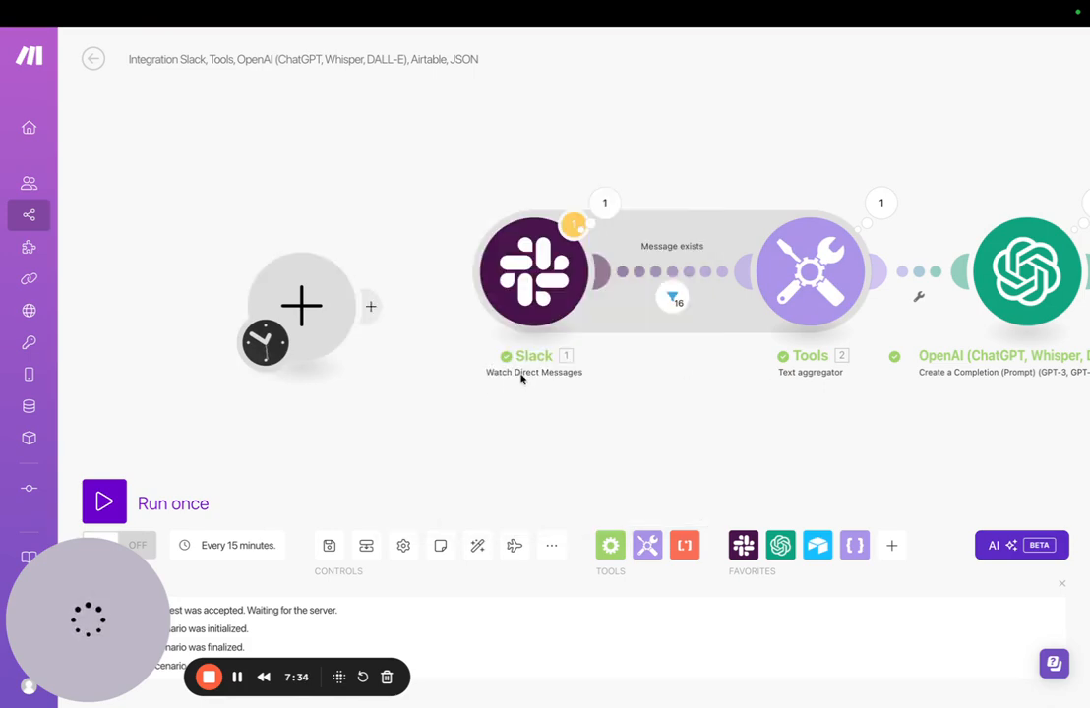
click(309, 326)
click(445, 205)
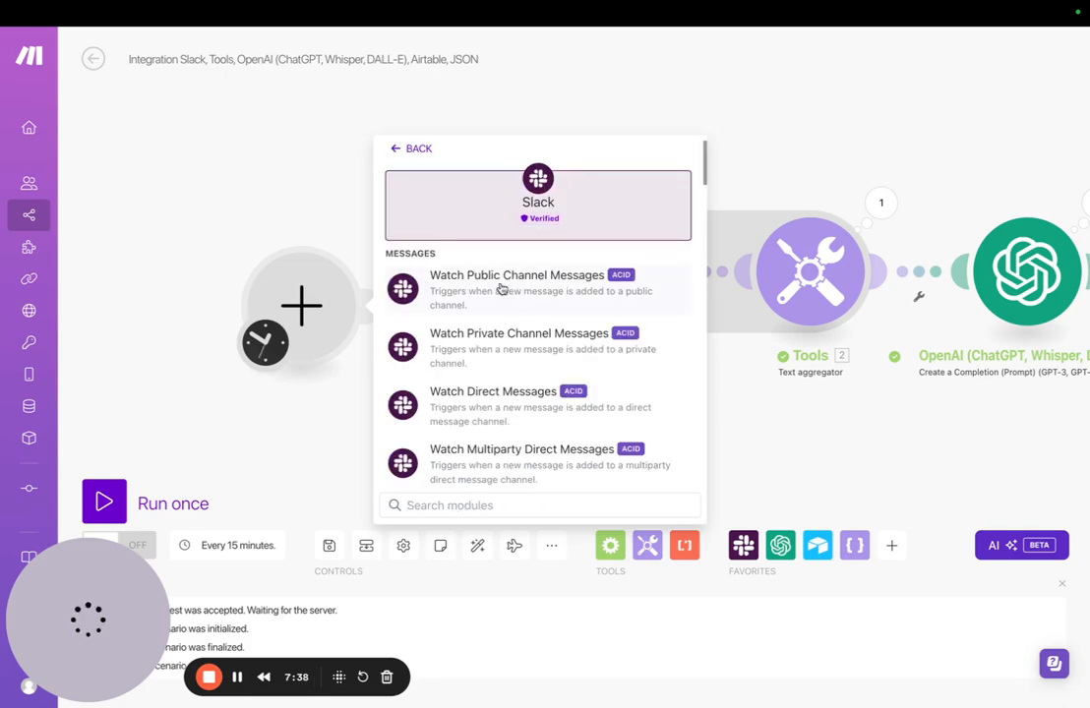
scroll(476, 340, down, 1)
scroll(476, 340, up, 1)
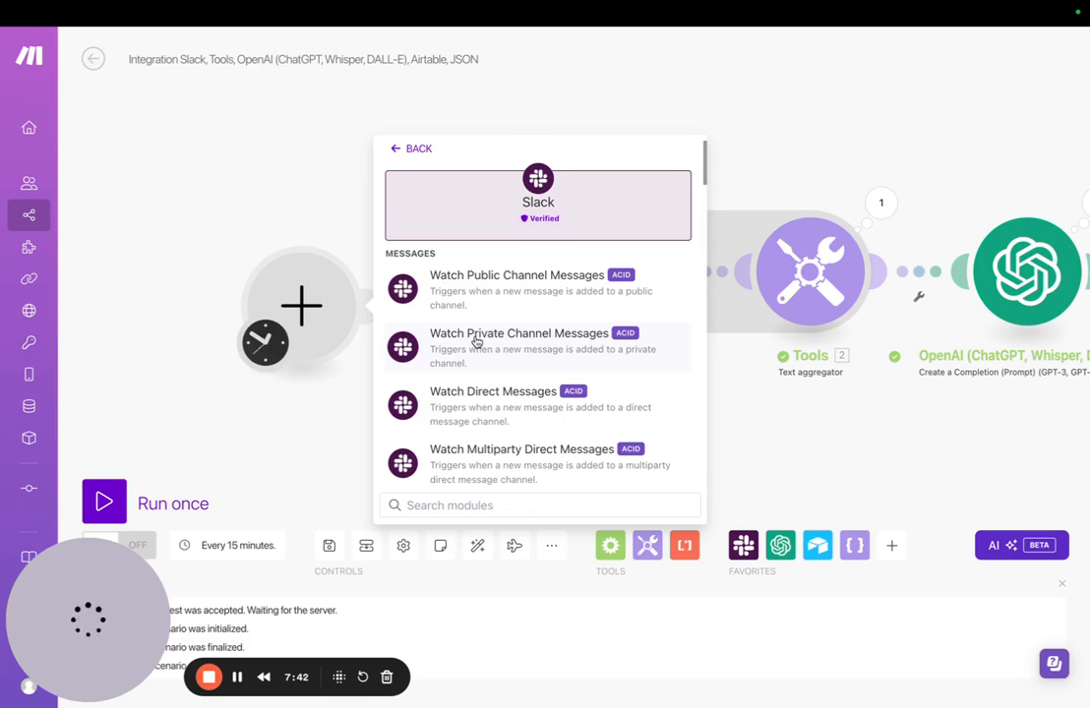
click(285, 195)
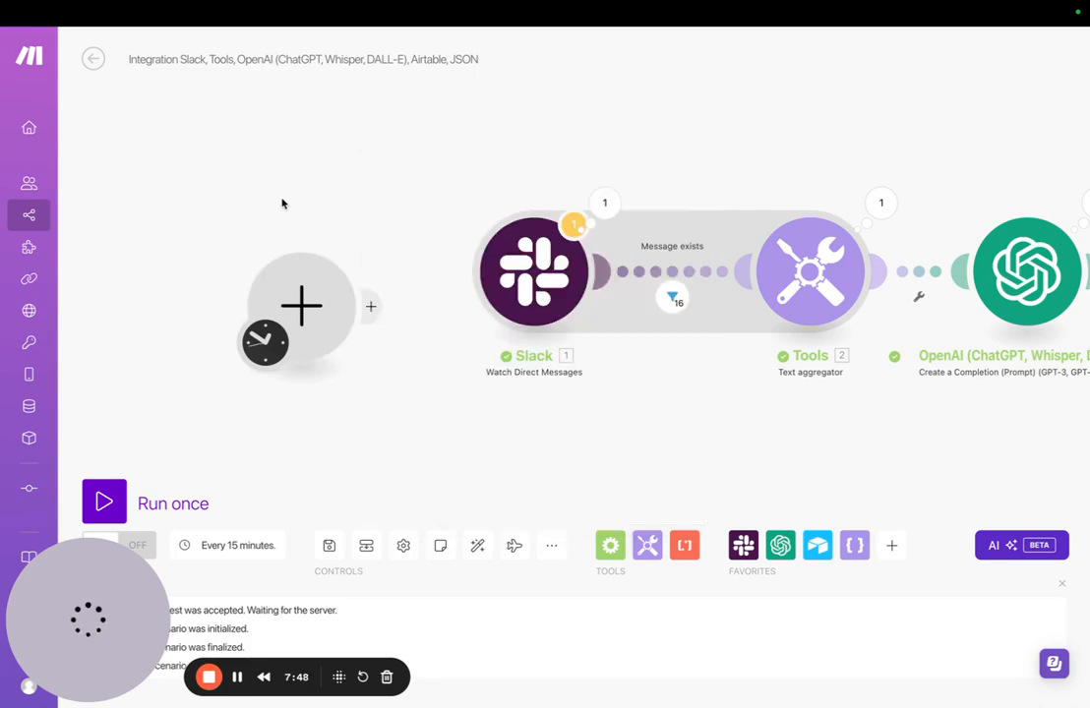
- Make the empty module a Slack Watch Direct Messages trigger
click(301, 306)
click(450, 205)
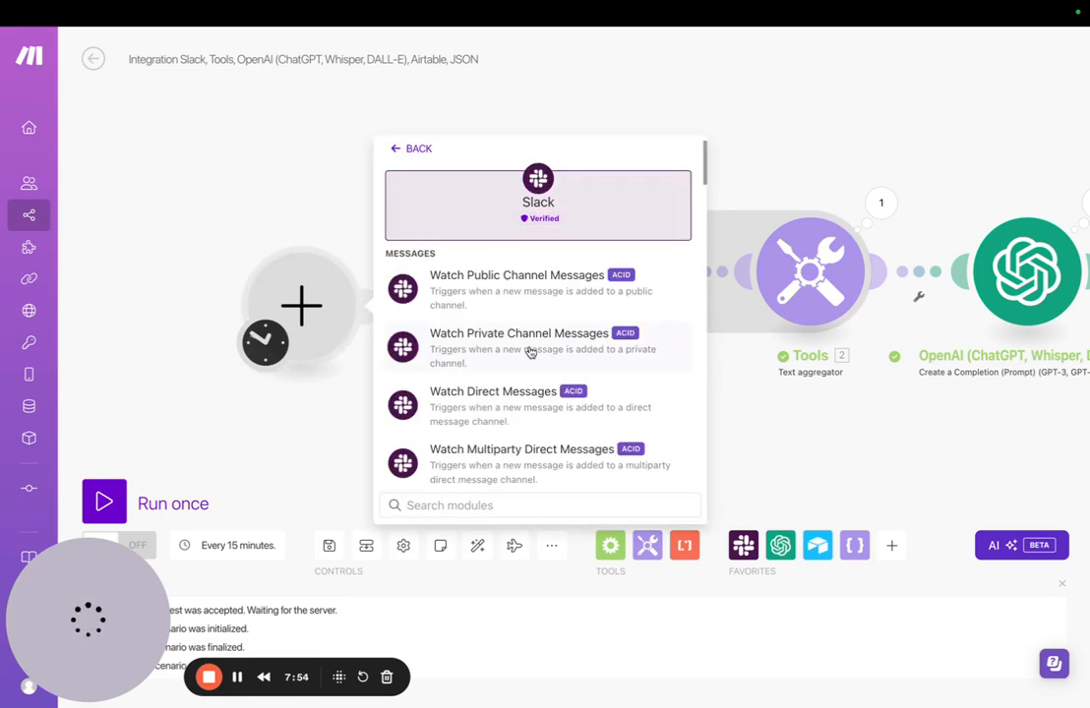
click(509, 402)
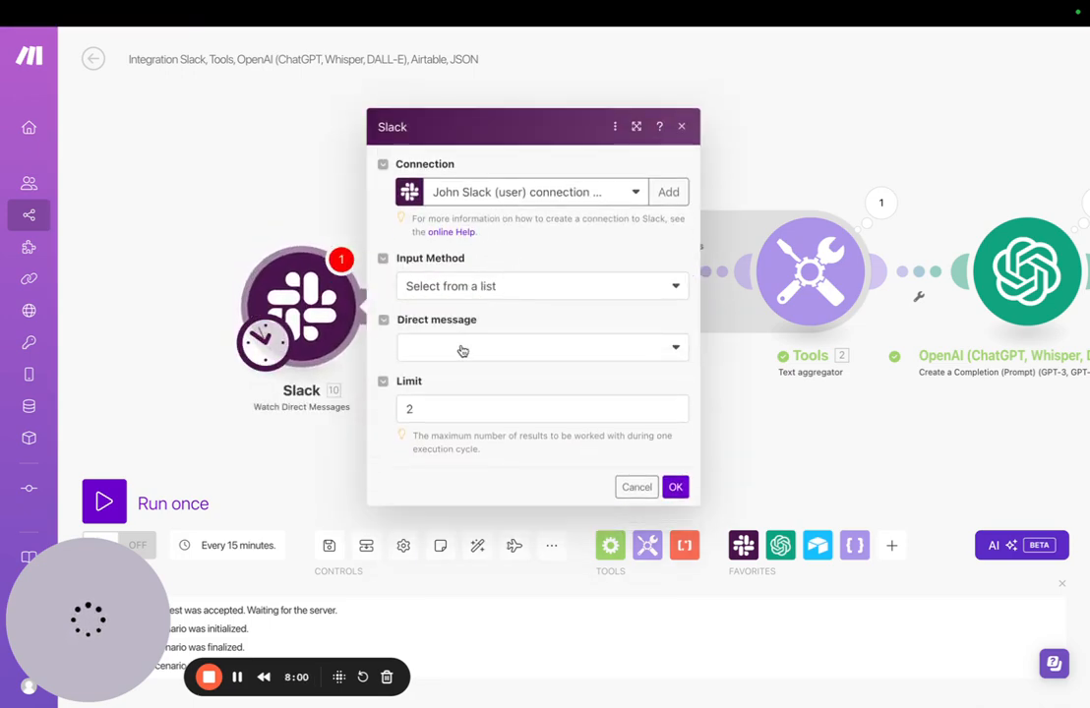
- Look through the conversations available for the new Slack trigger's Direct message setting without selecting one, and close its settings
click(463, 351)
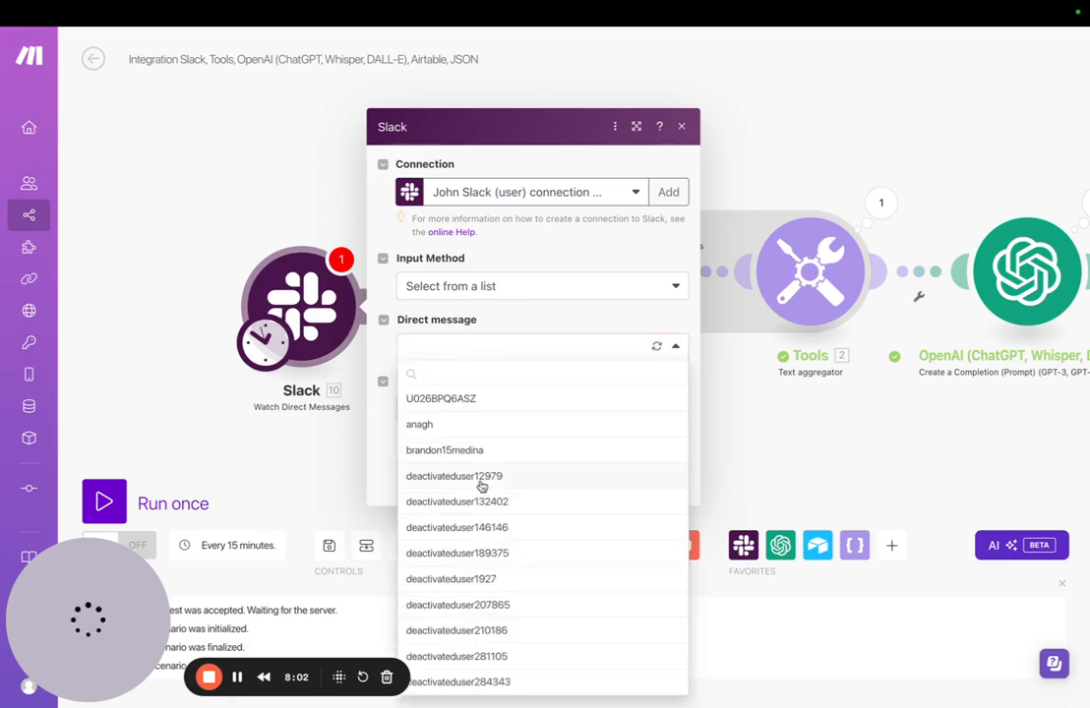
scroll(479, 484, down, 3)
scroll(481, 486, down, 10)
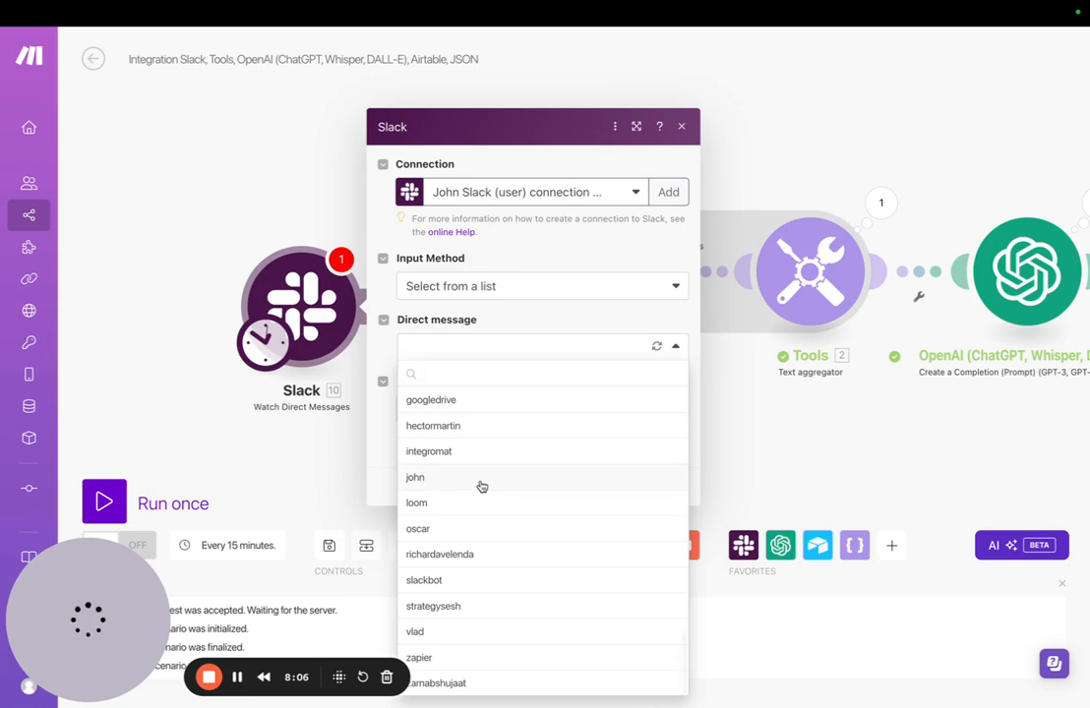
scroll(481, 486, up, 1)
scroll(489, 519, down, 1)
scroll(547, 565, up, 15)
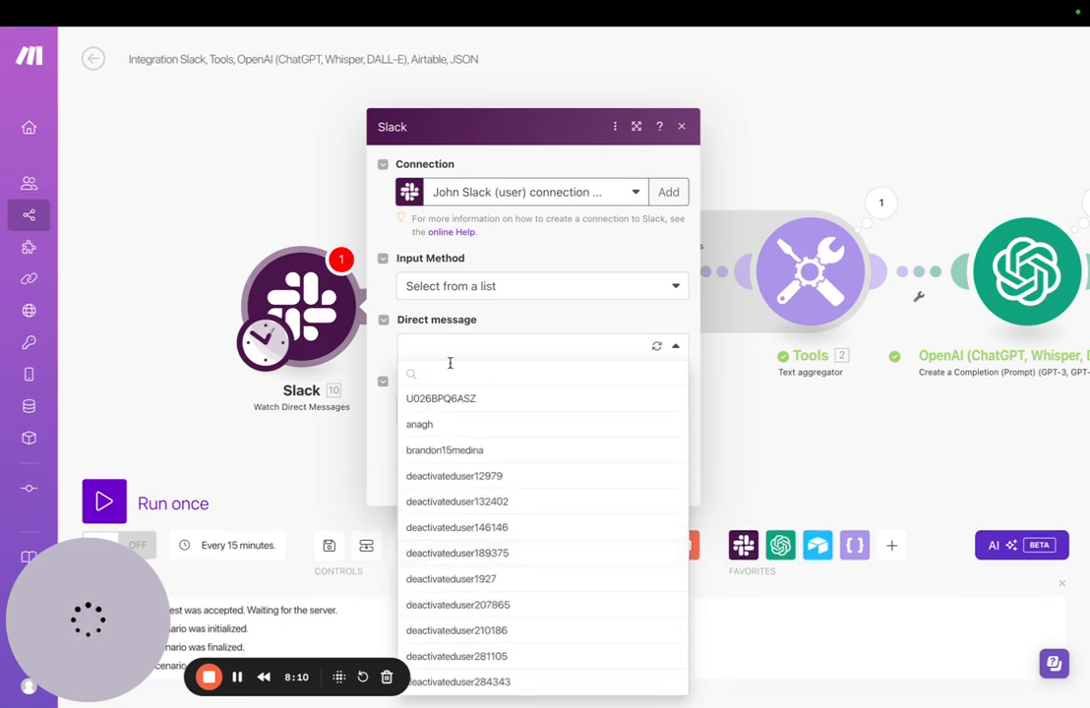
click(300, 202)
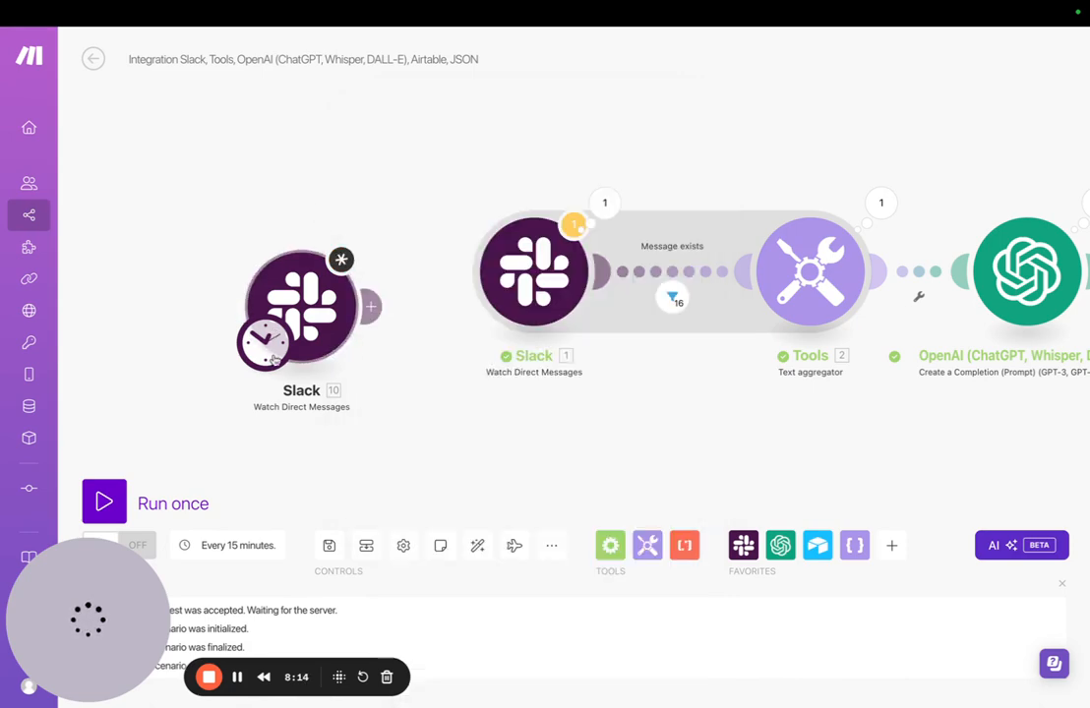
- Delete the extra Slack Watch Direct Messages module from the scenario
right_click(307, 310)
click(366, 487)
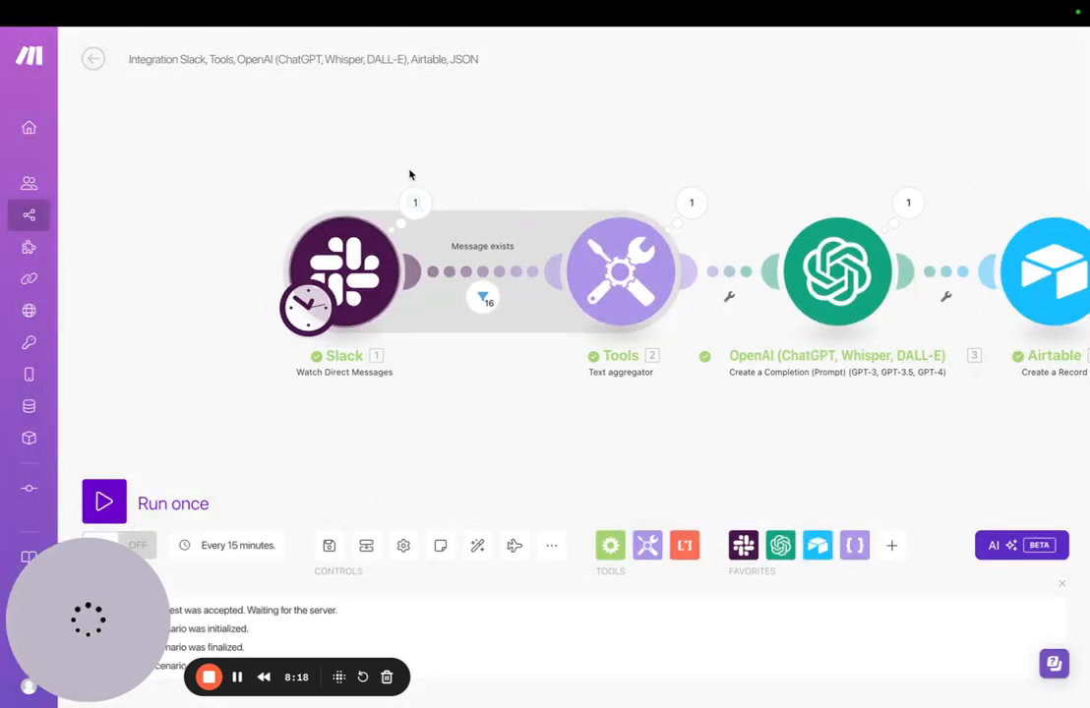
- Set the Slack Watch Direct Messages trigger to start since the specific date 08/29/2024 2:51 AM
right_click(349, 263)
click(413, 318)
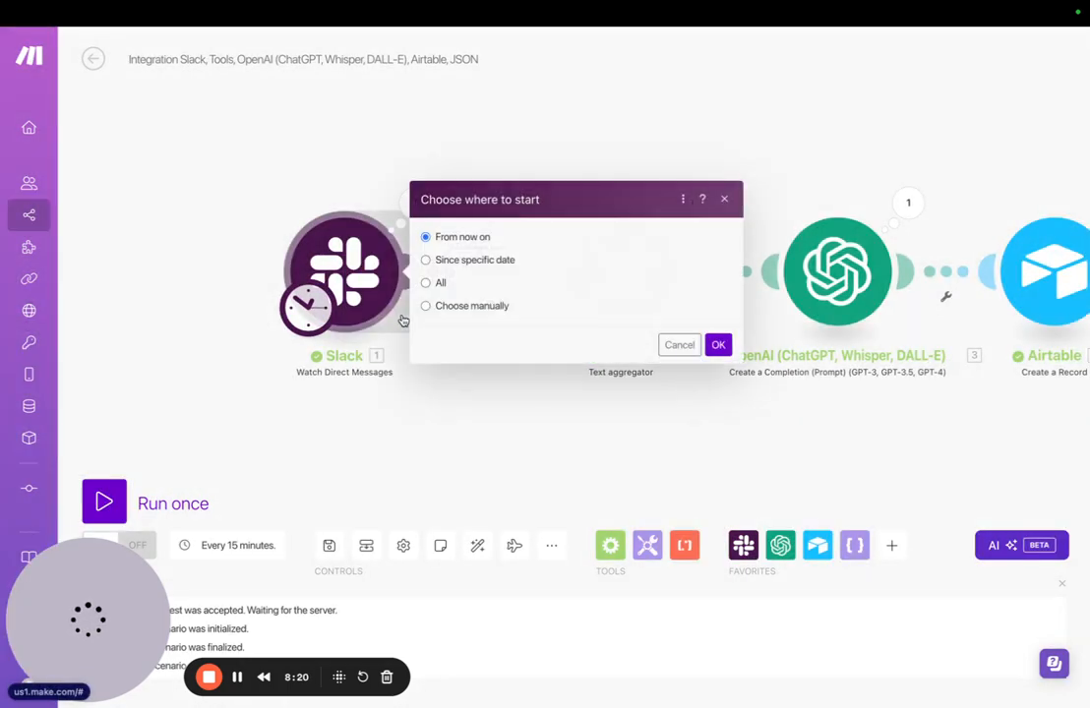
click(426, 259)
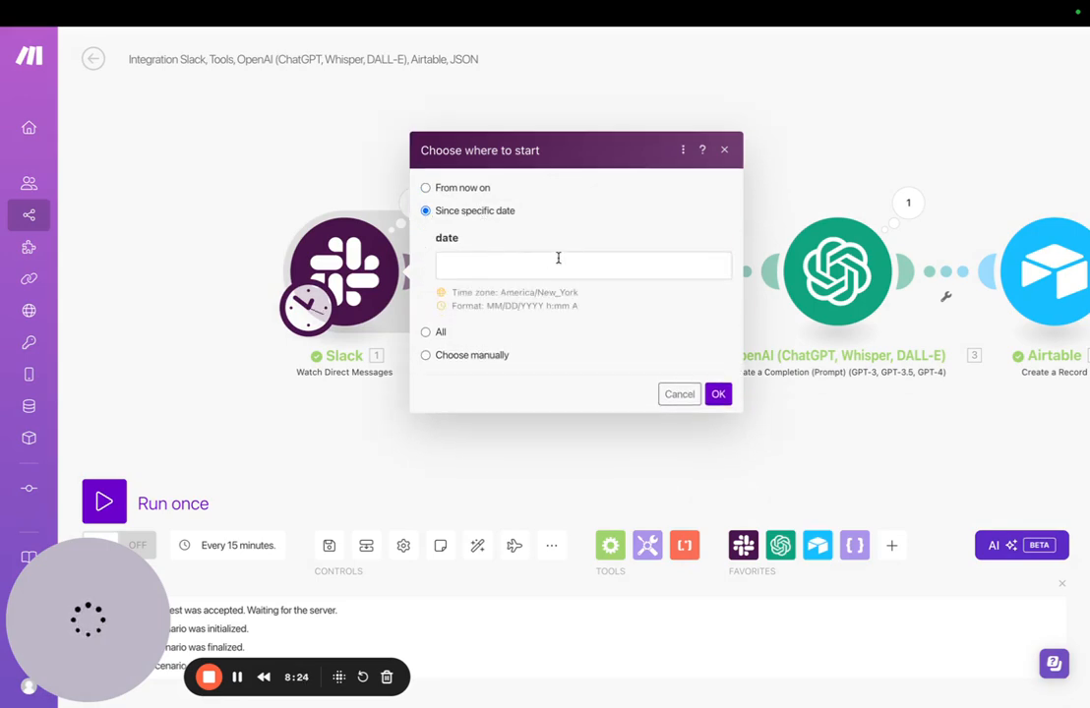
click(558, 258)
click(859, 332)
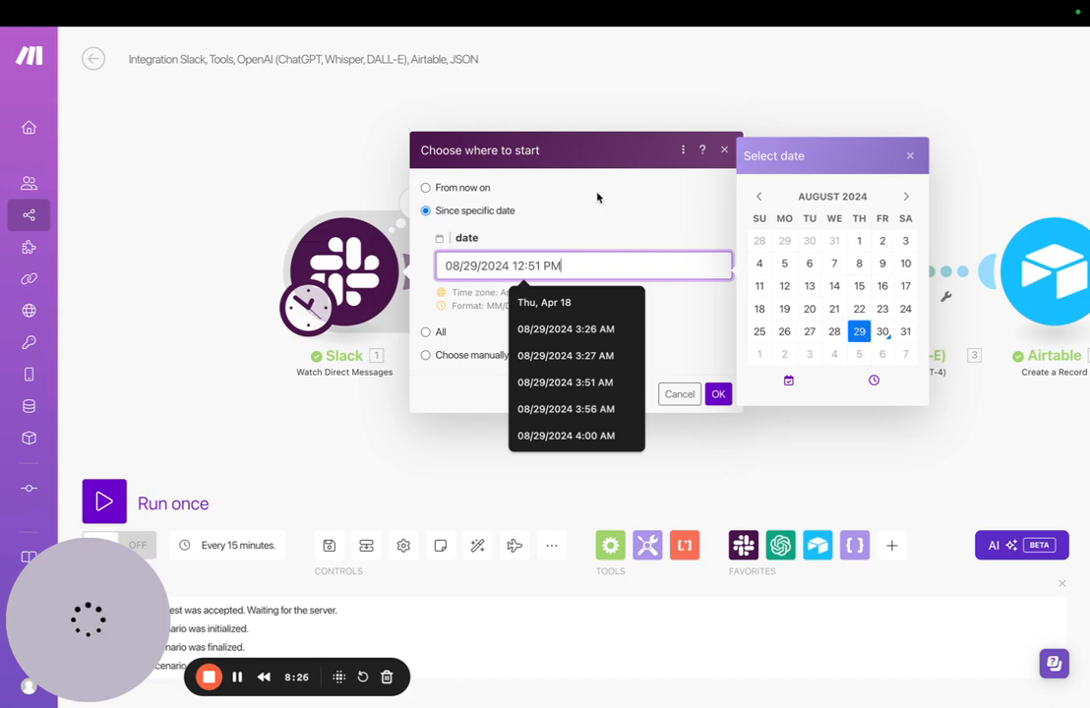
click(516, 267)
key(BackSpace)
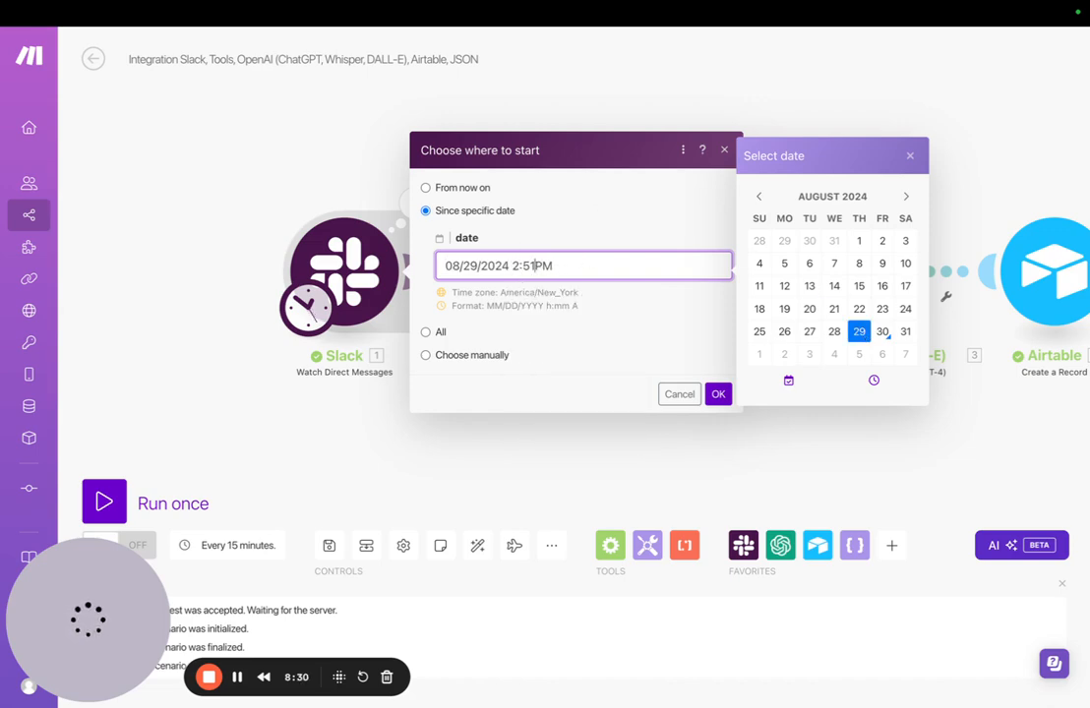
key(Delete)
text(A)
click(718, 393)
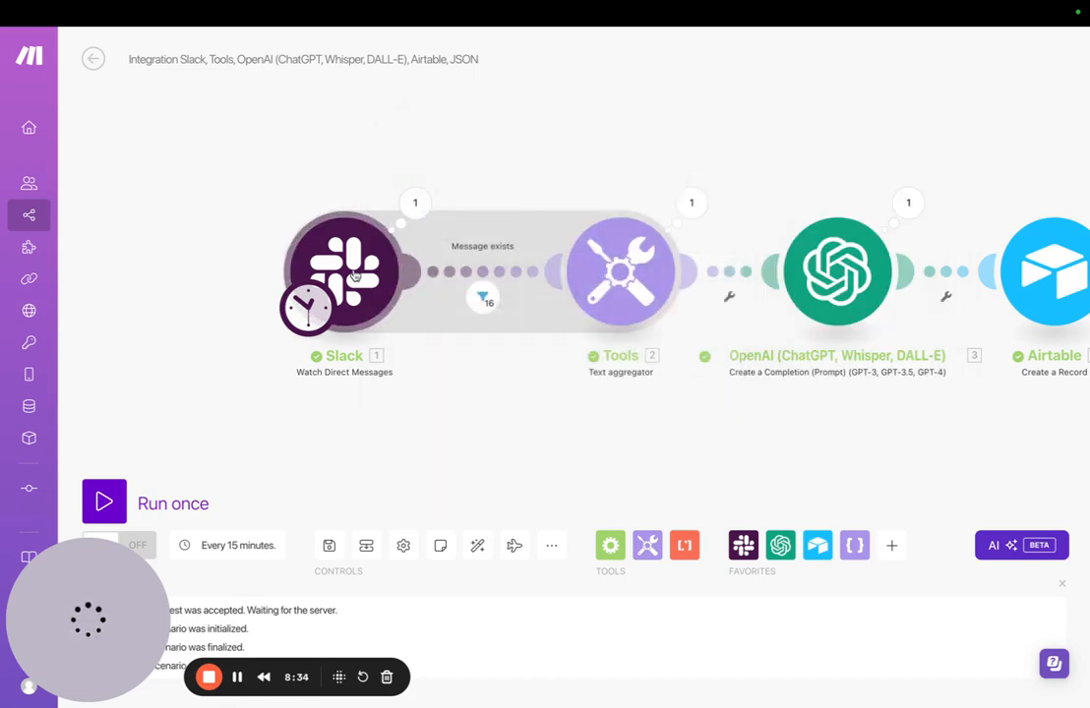
- Run only the Slack Watch Direct Messages module, view its output bundles and close them
right_click(355, 276)
click(431, 311)
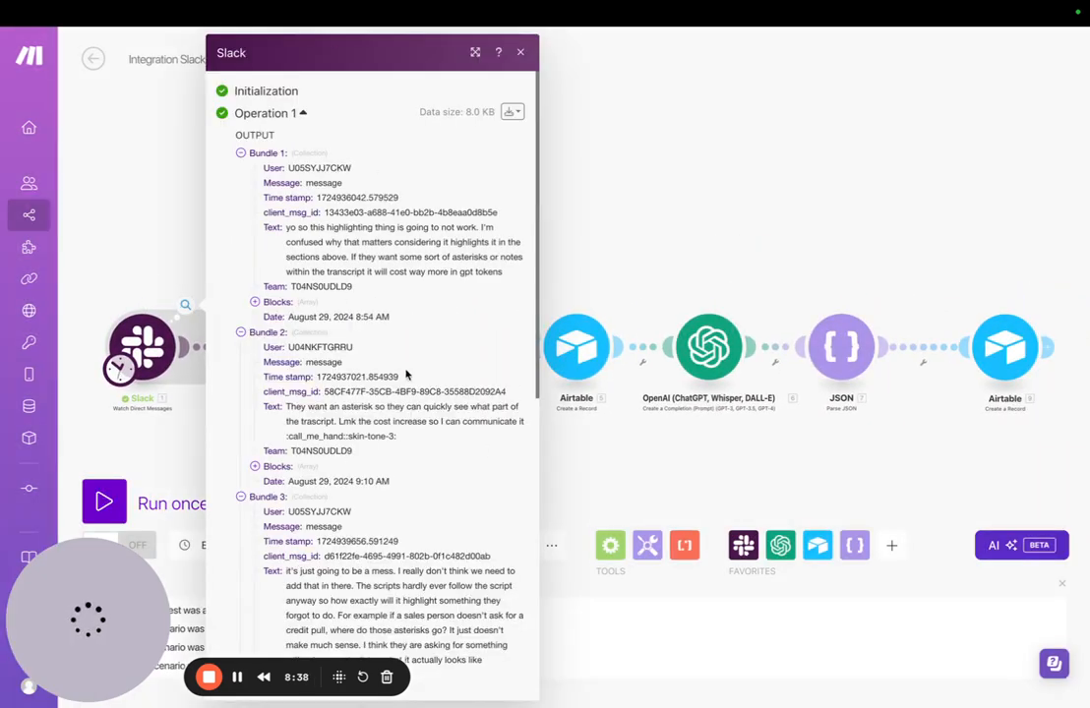
click(158, 181)
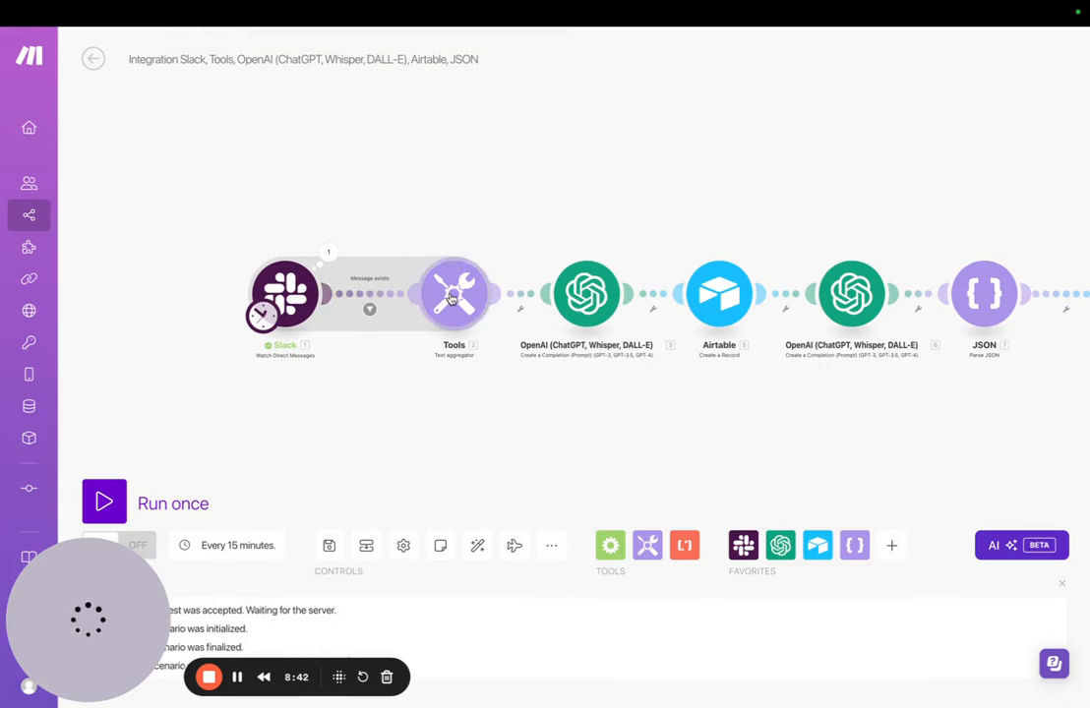
- Add a separate Tools Text aggregator module to the scenario canvas, and delete it again
right_click(440, 149)
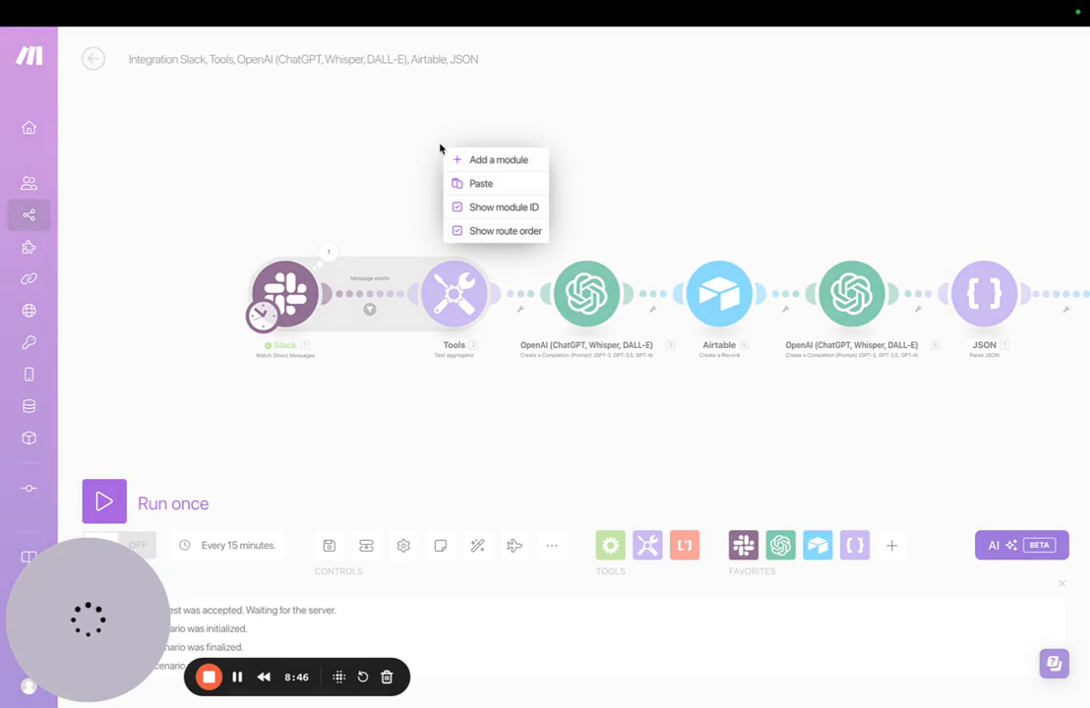
click(503, 163)
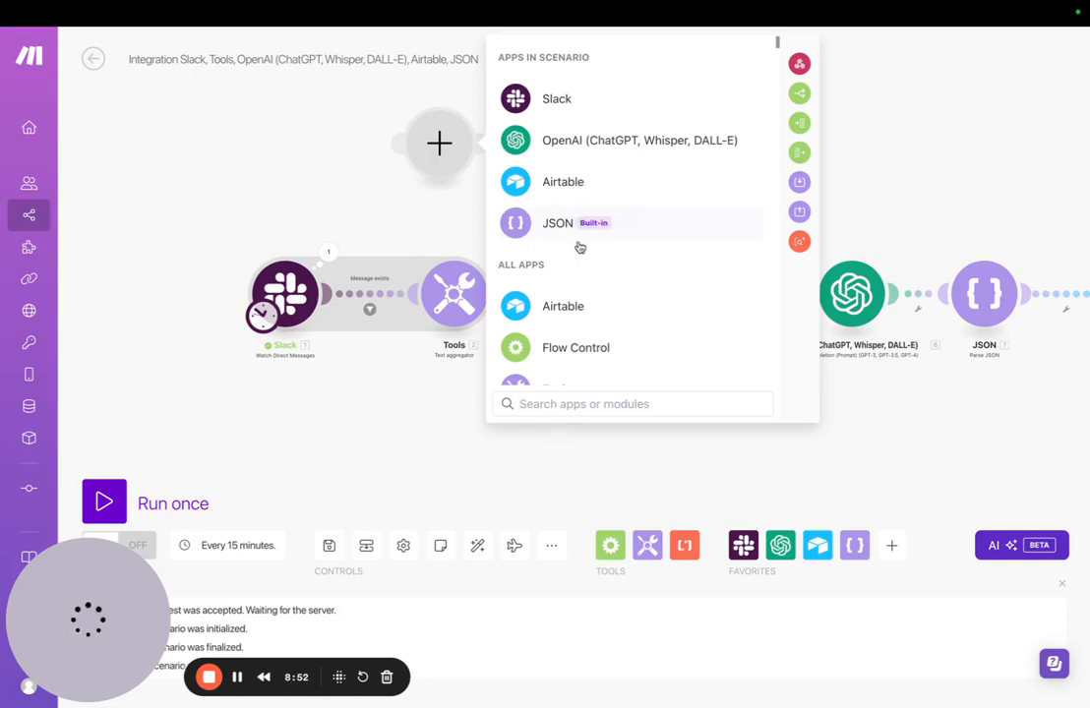
scroll(593, 319, down, 2)
click(576, 291)
scroll(684, 200, down, 2)
scroll(590, 276, down, 4)
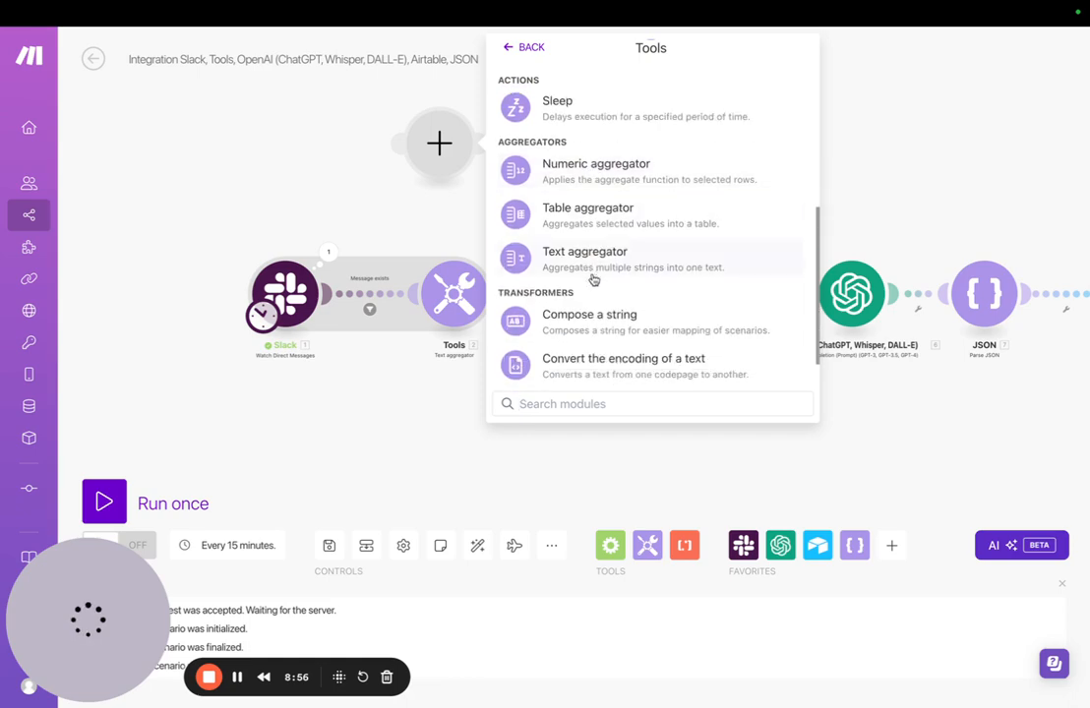
click(598, 258)
right_click(443, 152)
click(480, 301)
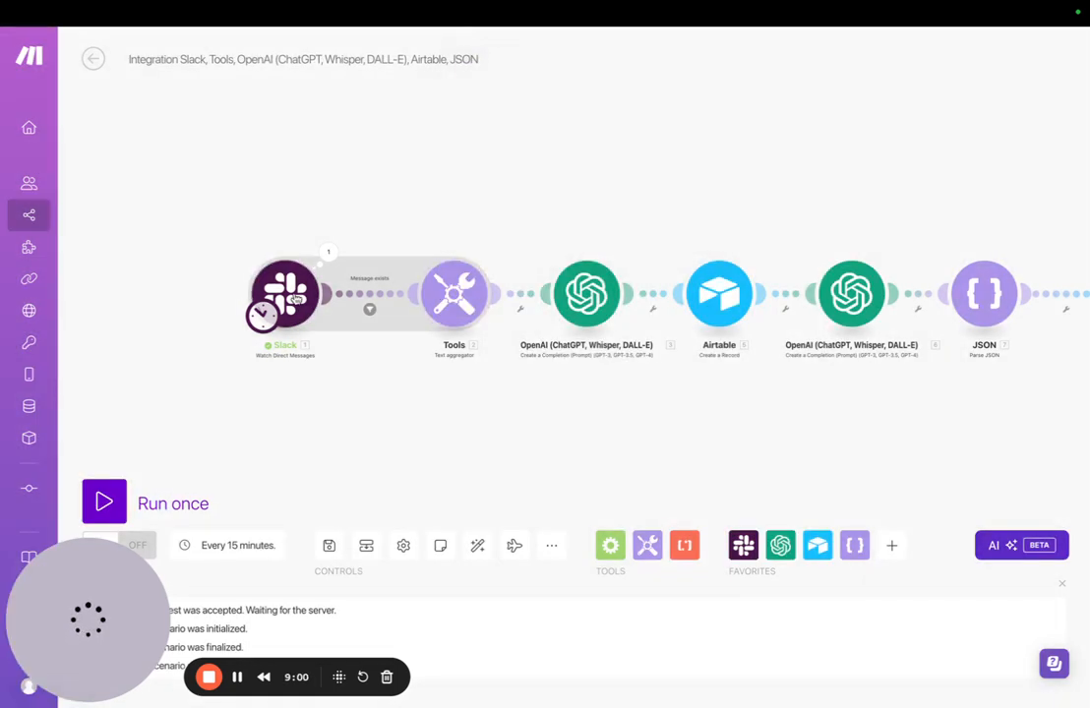
- Examine the existing Text aggregator's source module and the user and text values mapped in its Text setting
click(453, 301)
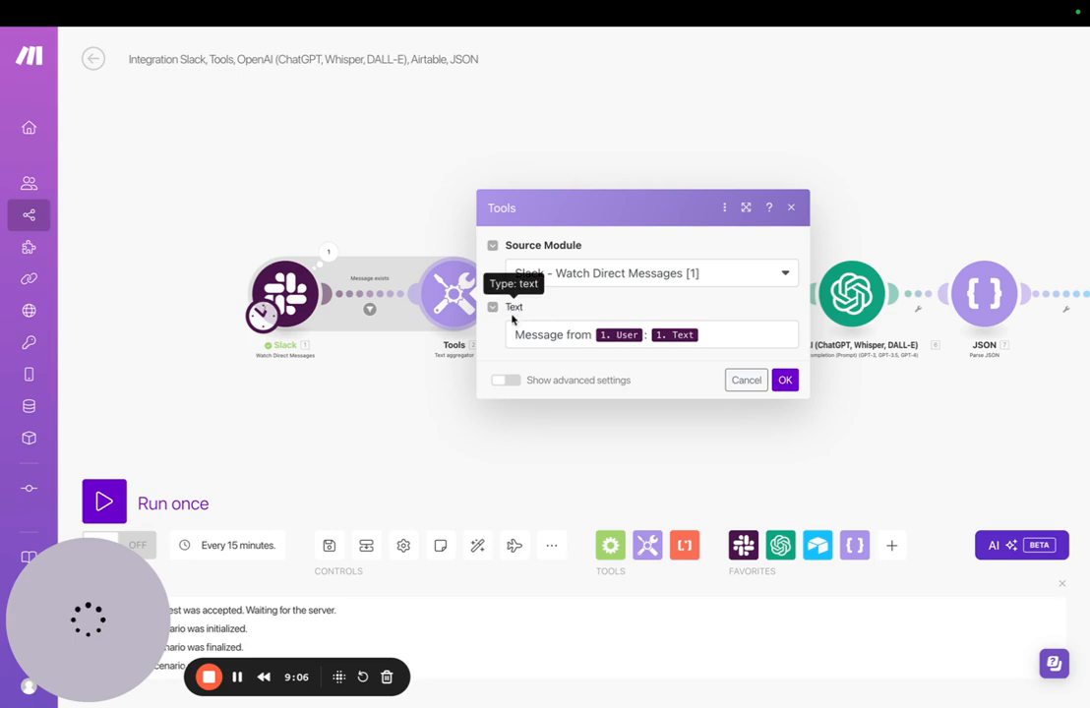
click(516, 337)
double_click(521, 335)
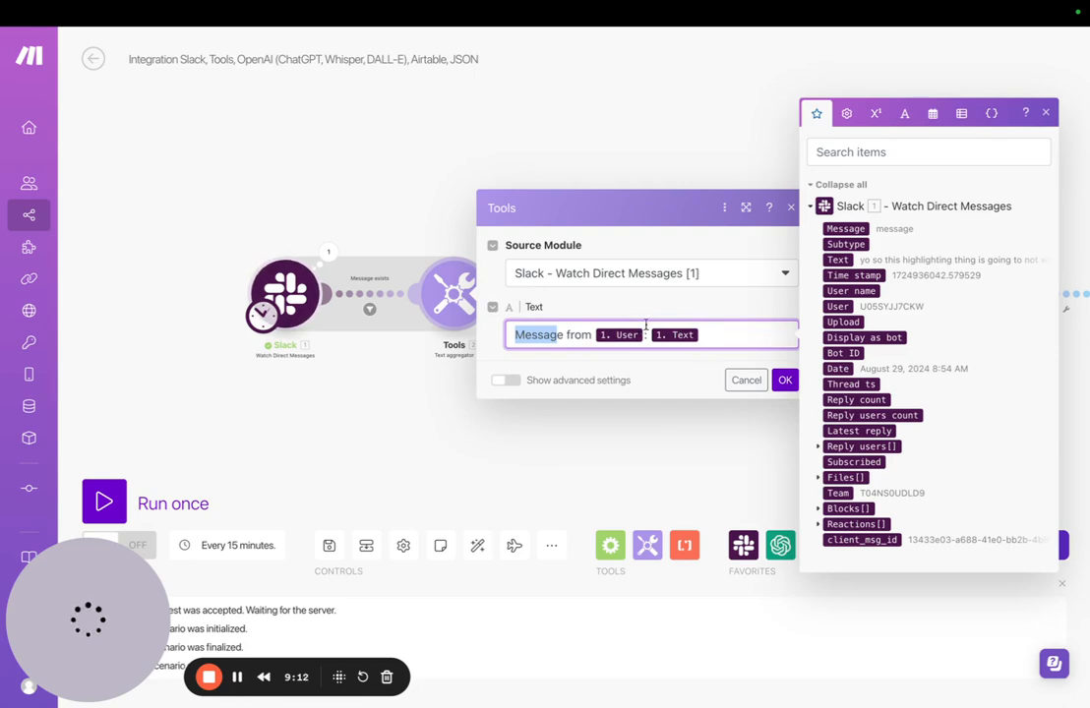
click(727, 340)
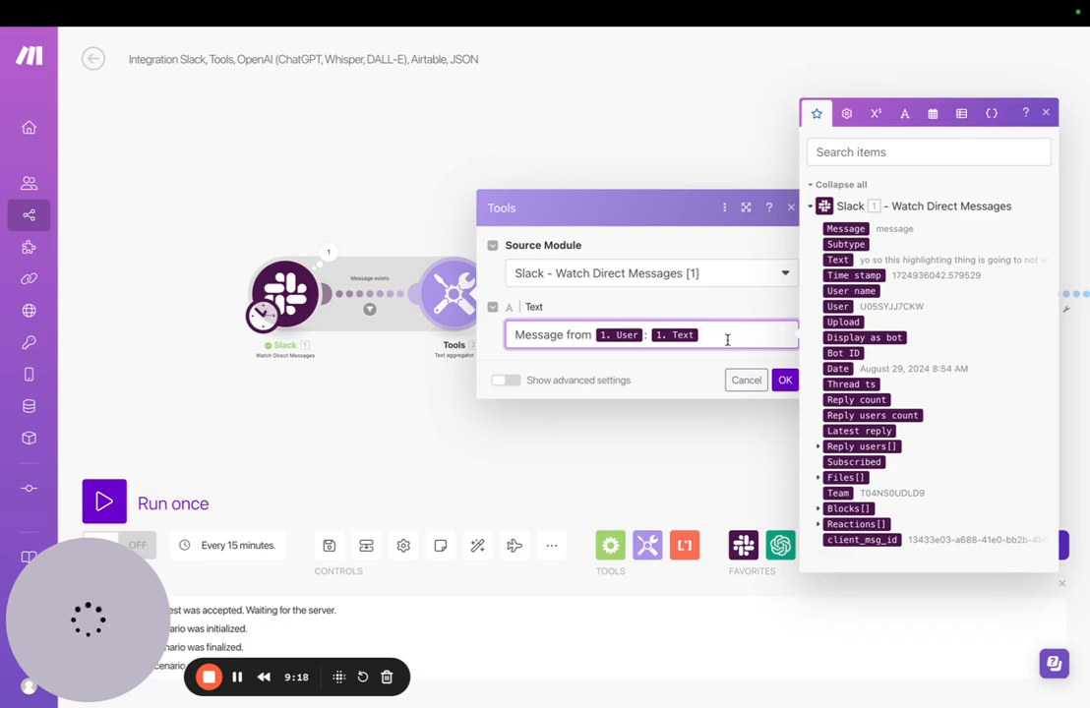
- Look through the message bundles in the Slack module's output down to the last bundle, and close it
click(329, 252)
scroll(468, 261, down, 1)
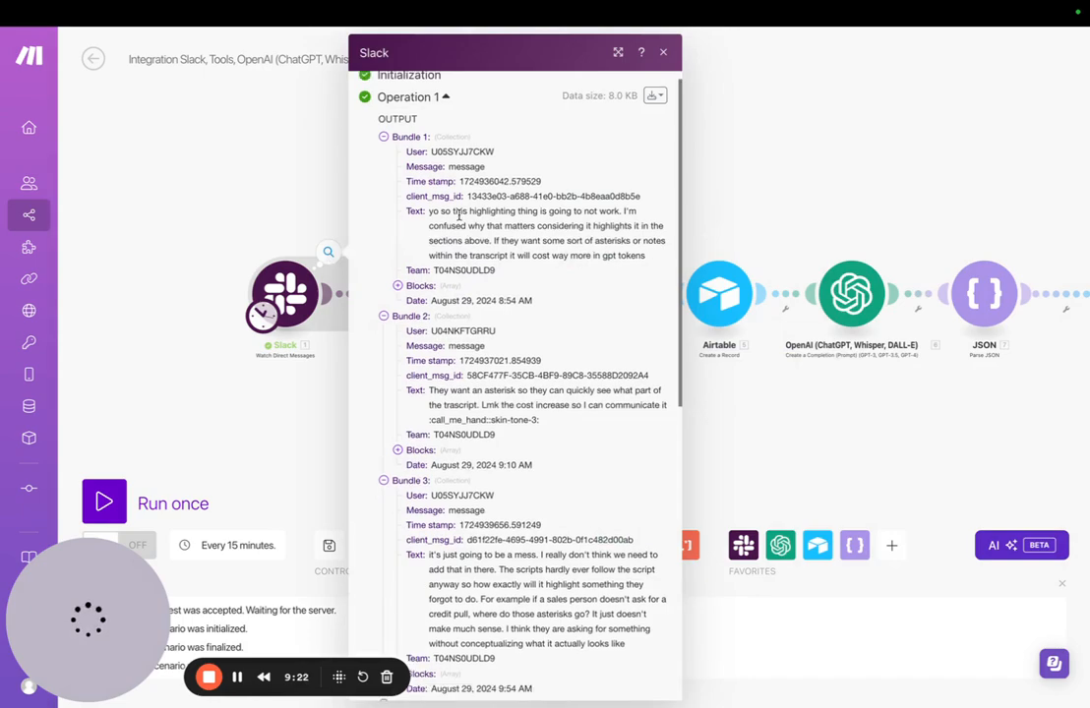
scroll(391, 132, down, 8)
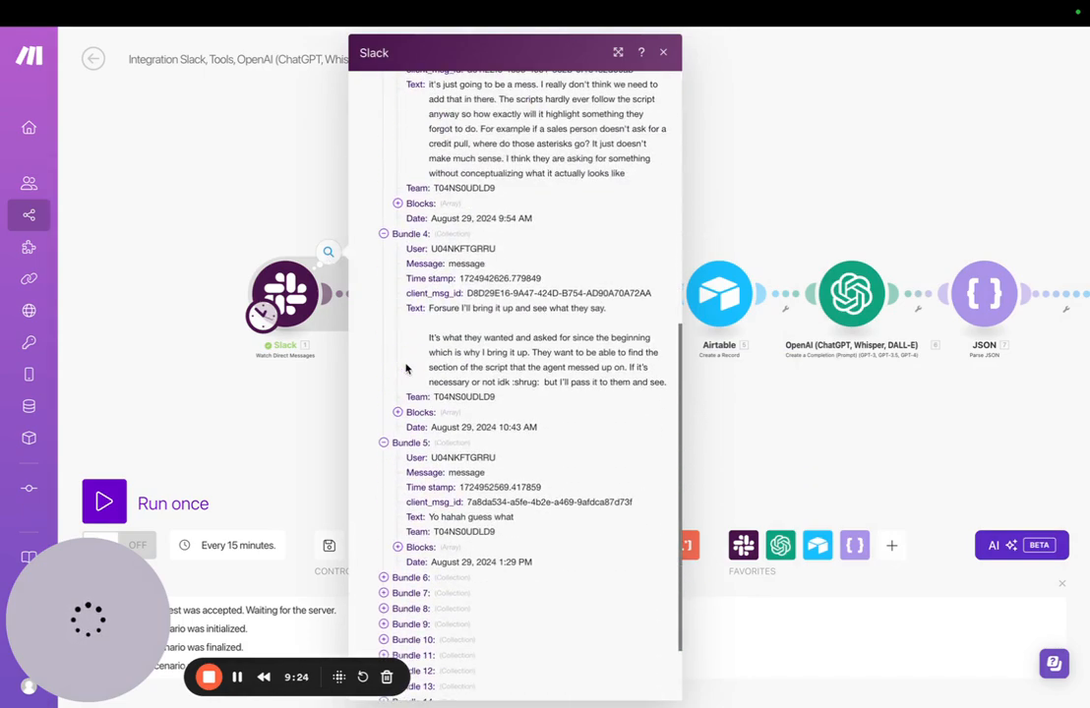
scroll(418, 462, down, 2)
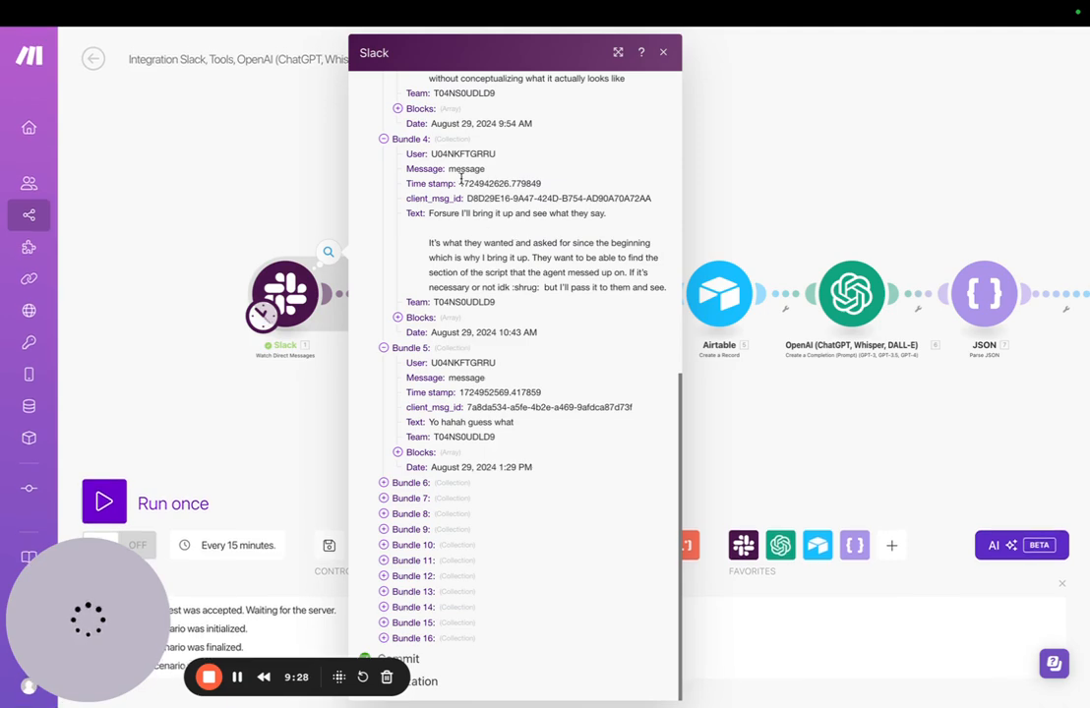
click(282, 171)
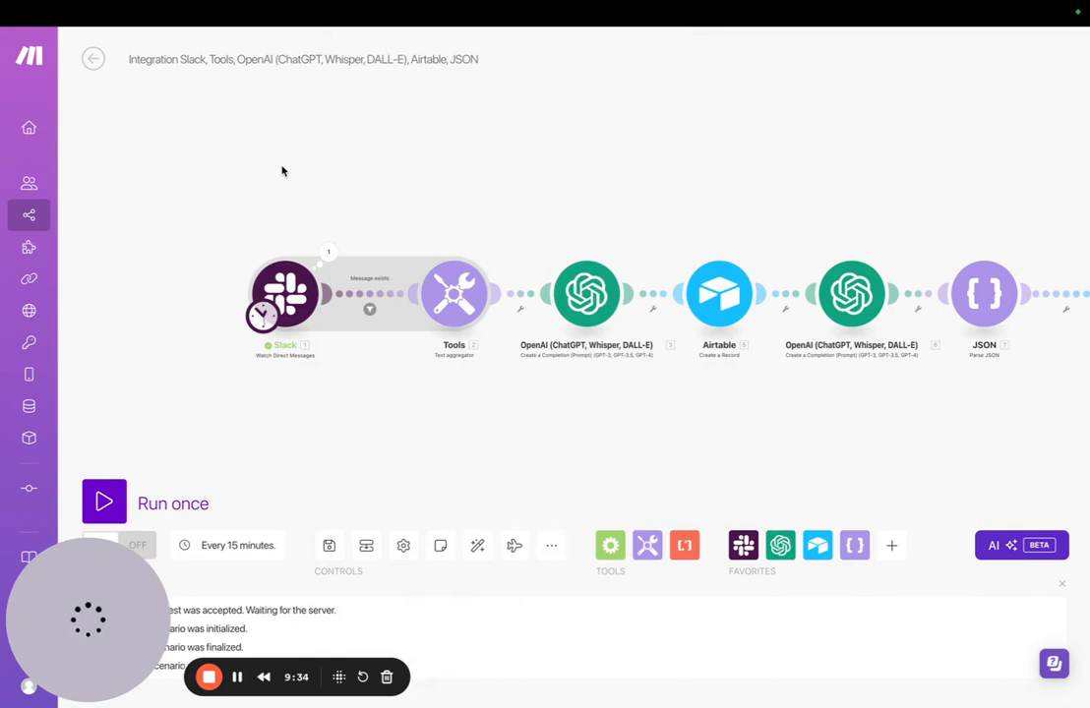
- Review the Slack values available for mapping in the Text aggregator's Text setting, and close the settings without changes
click(450, 287)
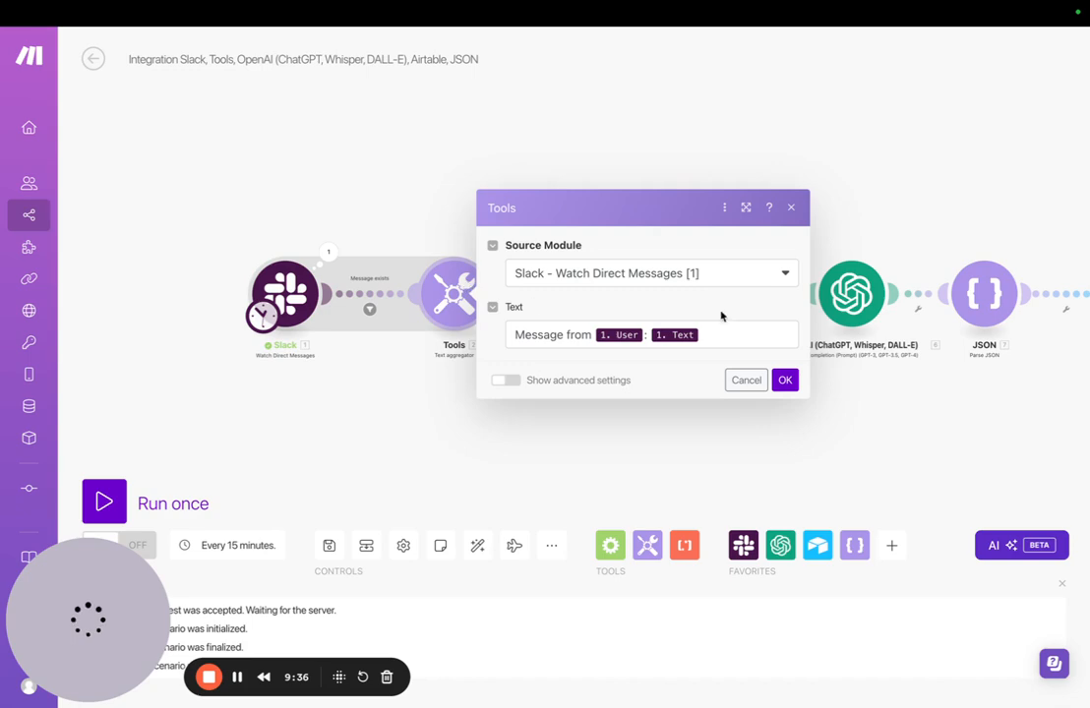
click(721, 338)
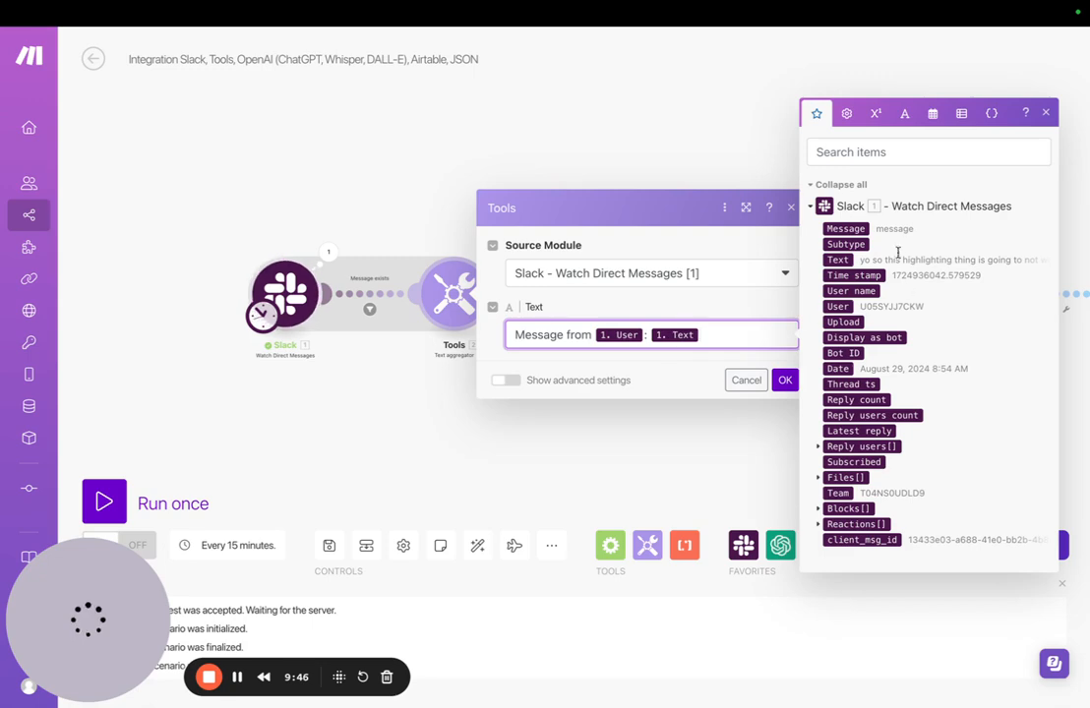
click(662, 170)
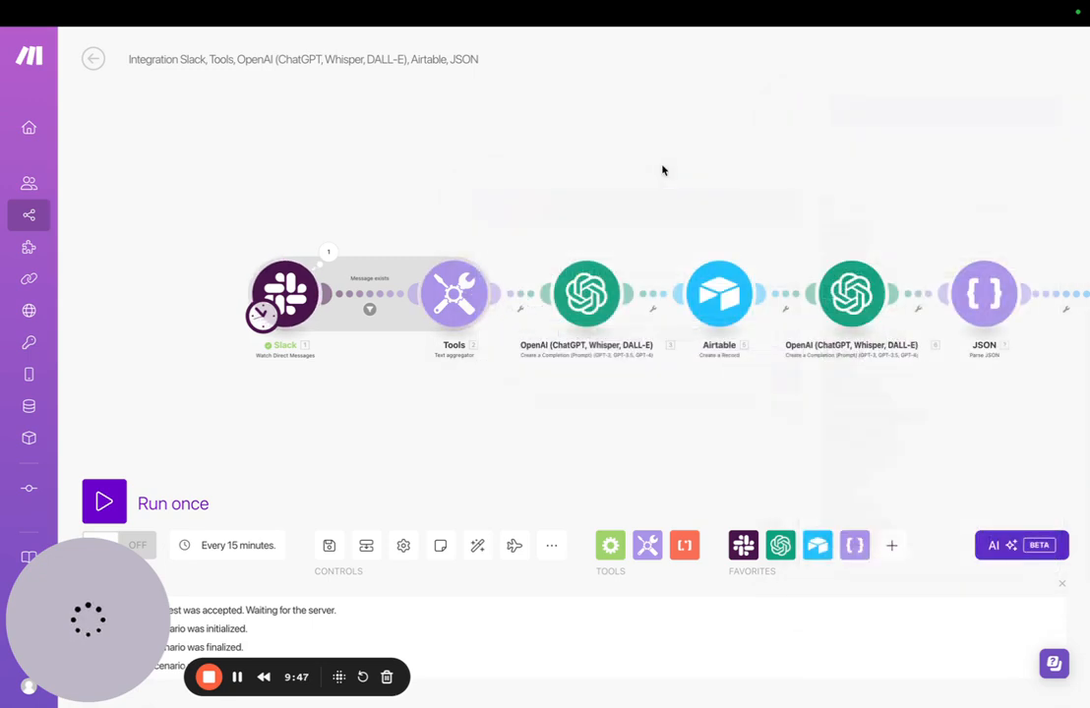
- Examine the first OpenAI module's model choice and the user IDs in its system message for summarizing Slack messages
click(586, 310)
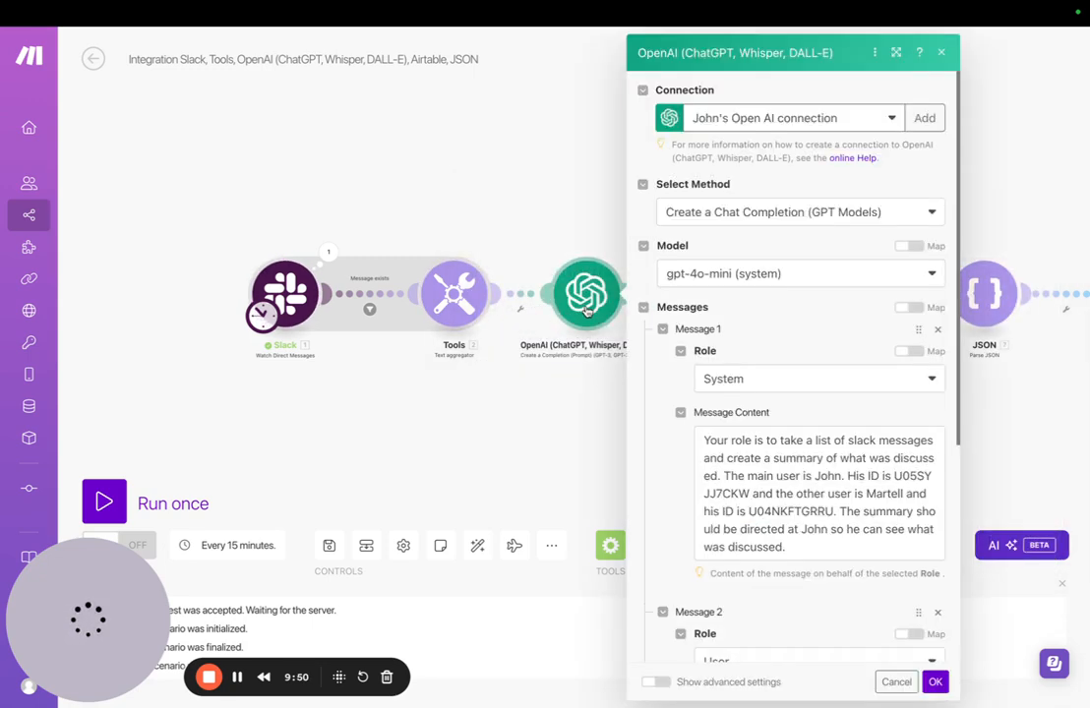
scroll(777, 451, down, 4)
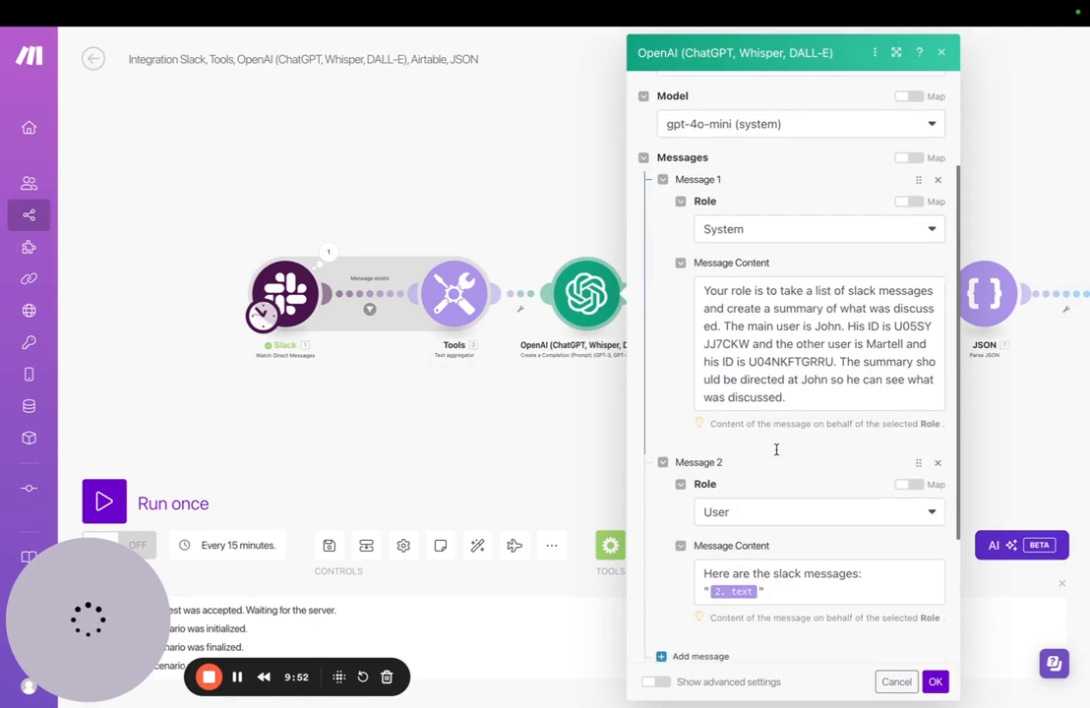
scroll(713, 148, up, 1)
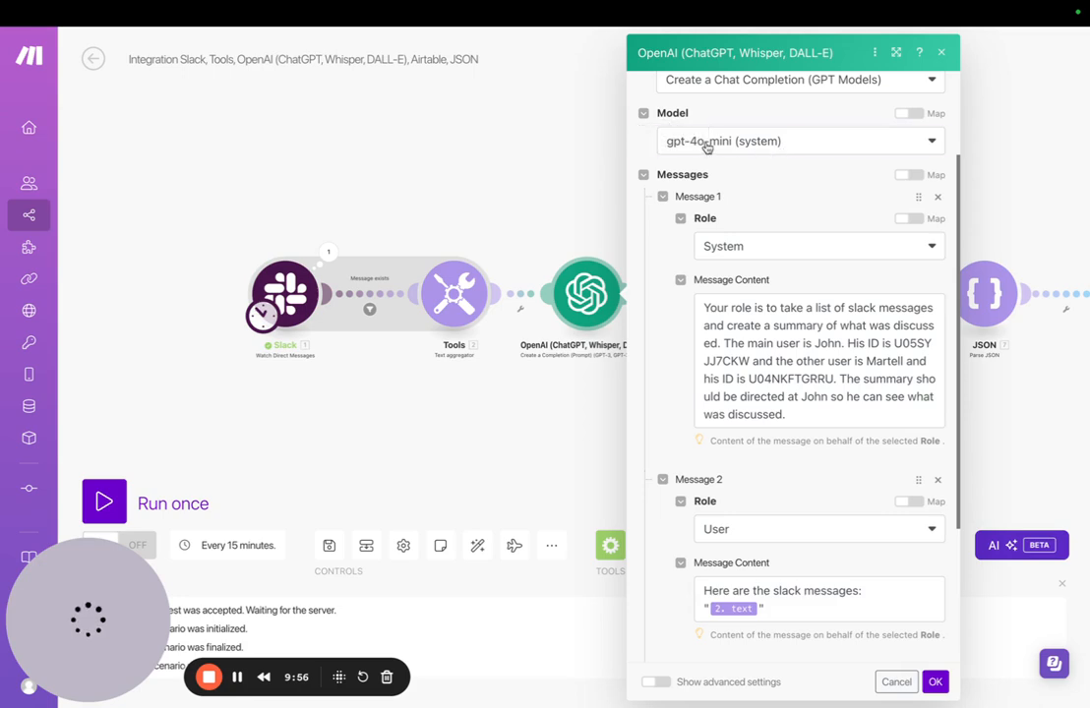
click(708, 146)
click(736, 115)
scroll(736, 115, down, 2)
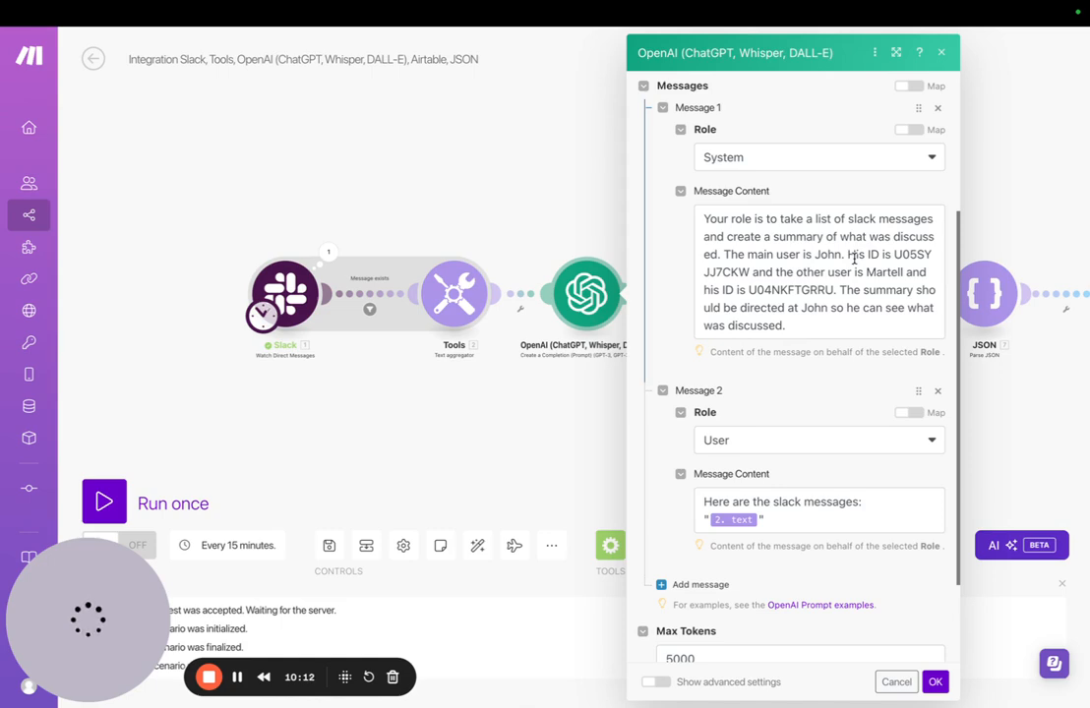
drag(893, 254, 751, 274)
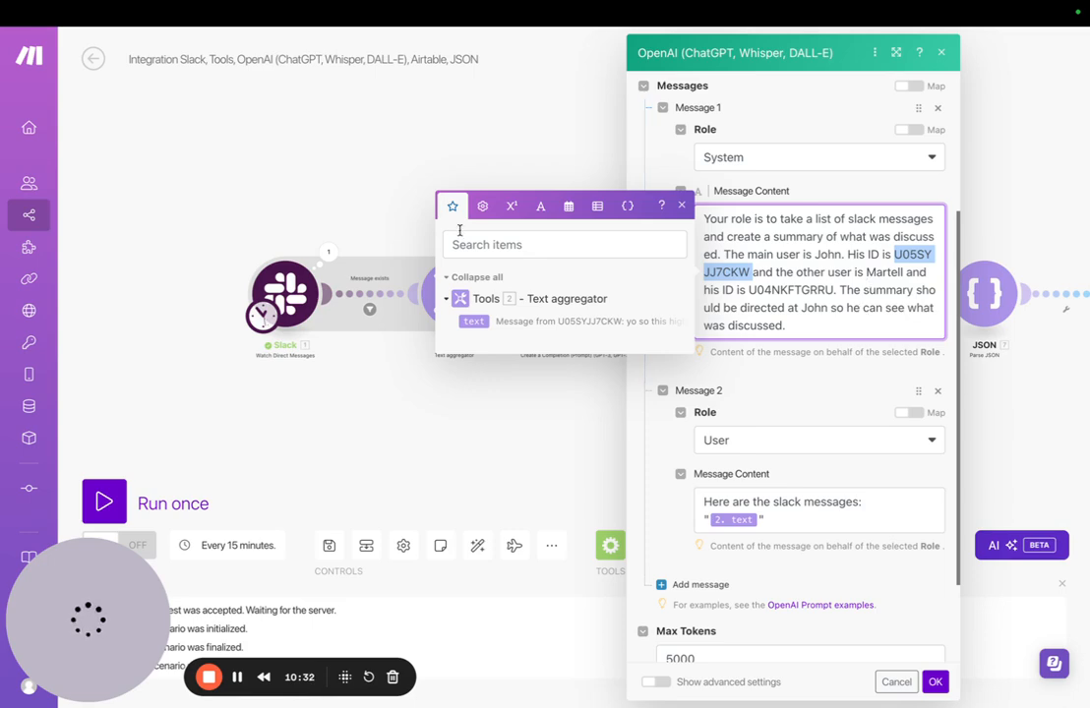
- Locate the sender's user ID in the first bundle of the Slack module's output, and close the output
click(325, 253)
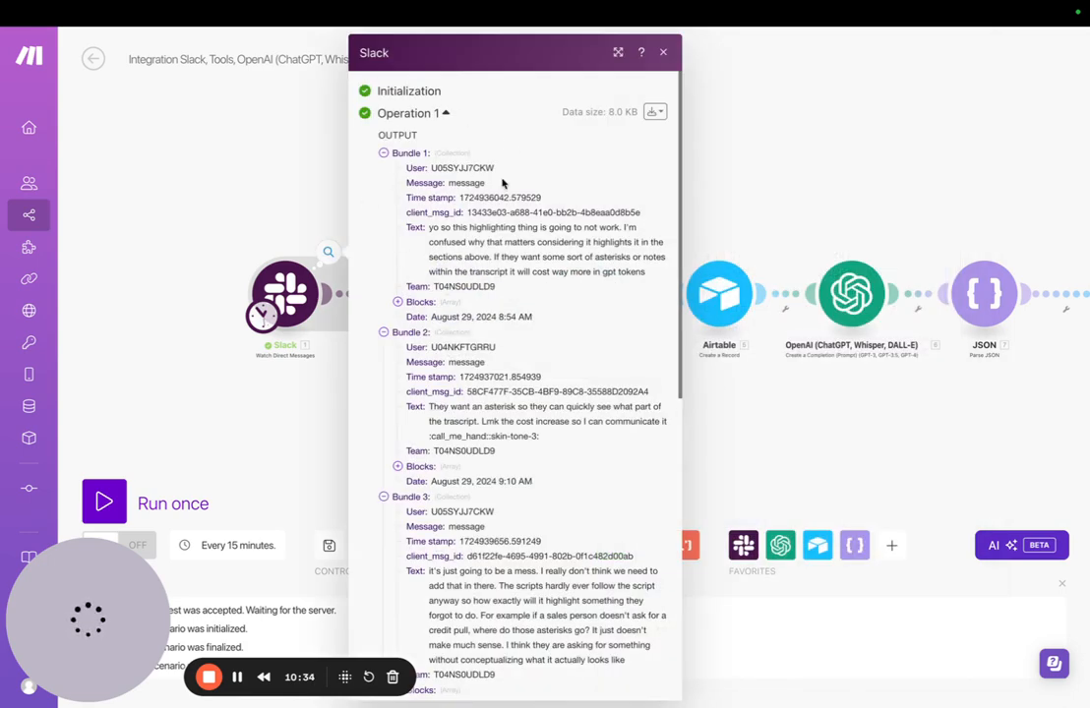
drag(431, 167, 509, 171)
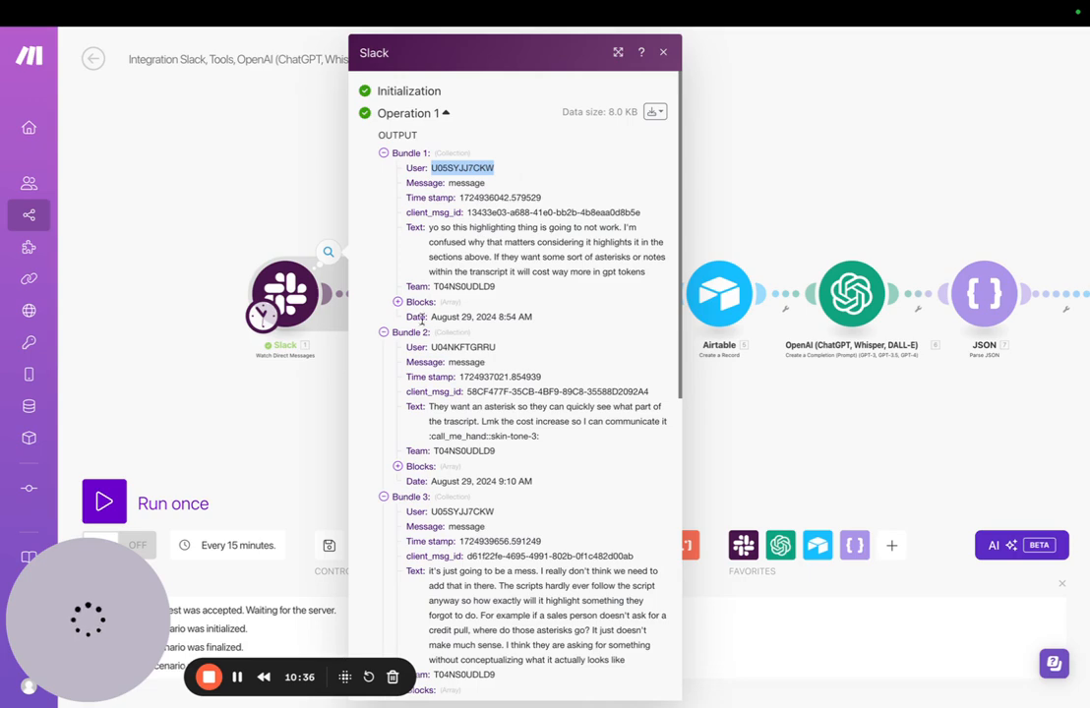
click(329, 211)
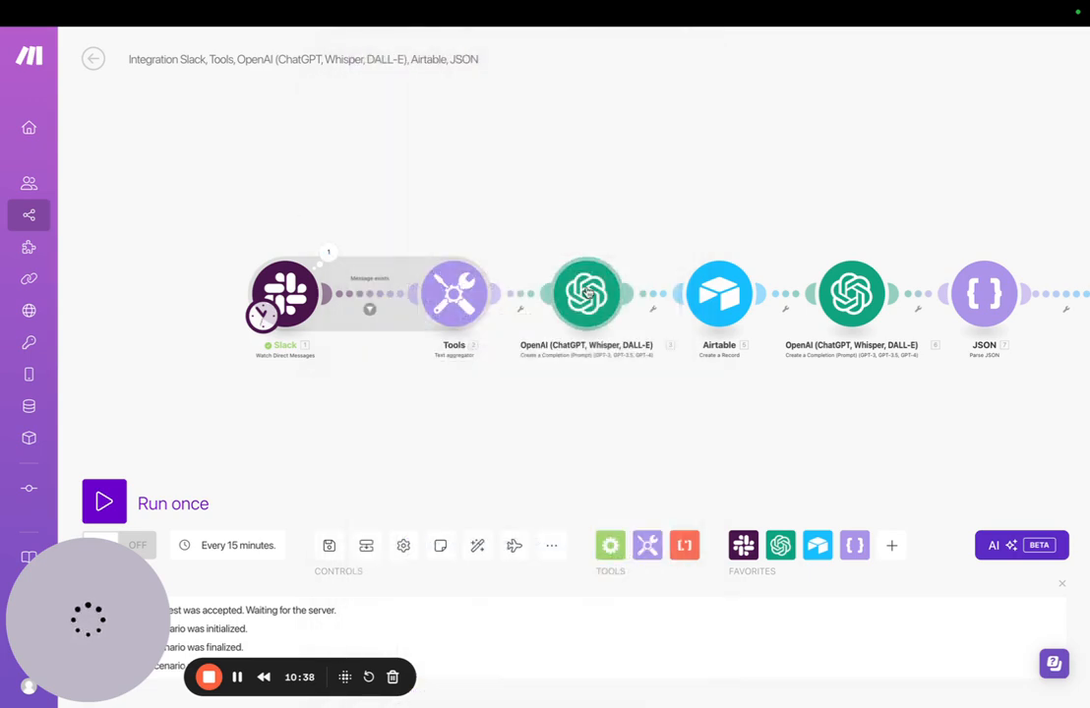
- Examine the first OpenAI module's user message with the mapped aggregator text and its Max Tokens setting, and close the settings
click(587, 293)
scroll(781, 356, down, 4)
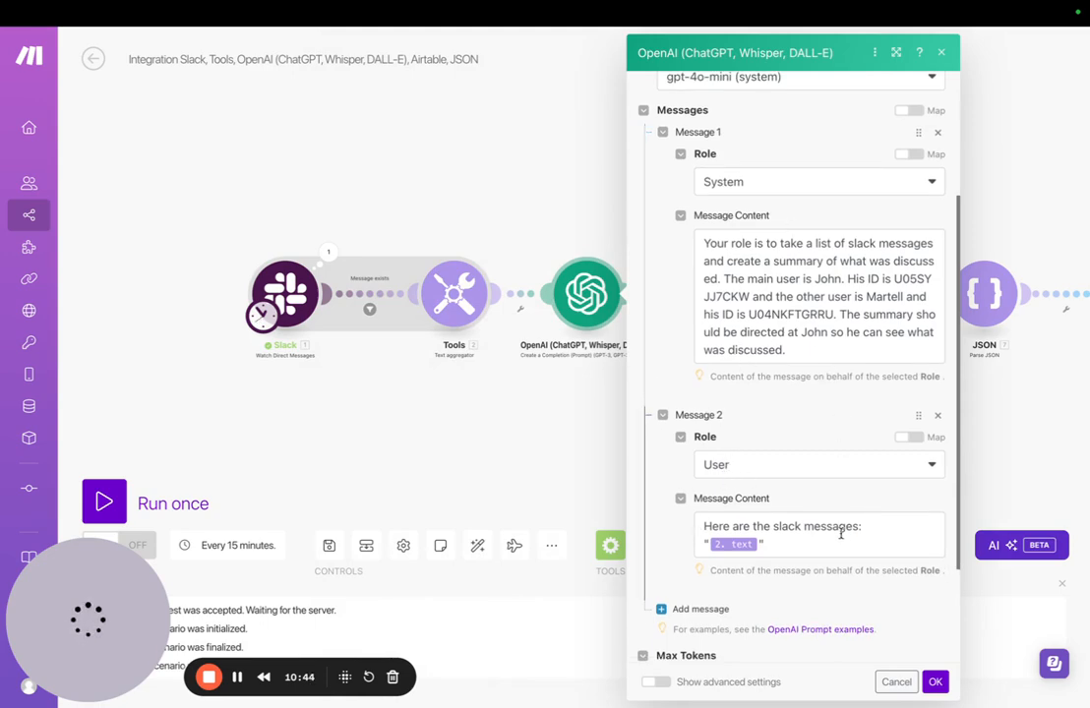
click(798, 539)
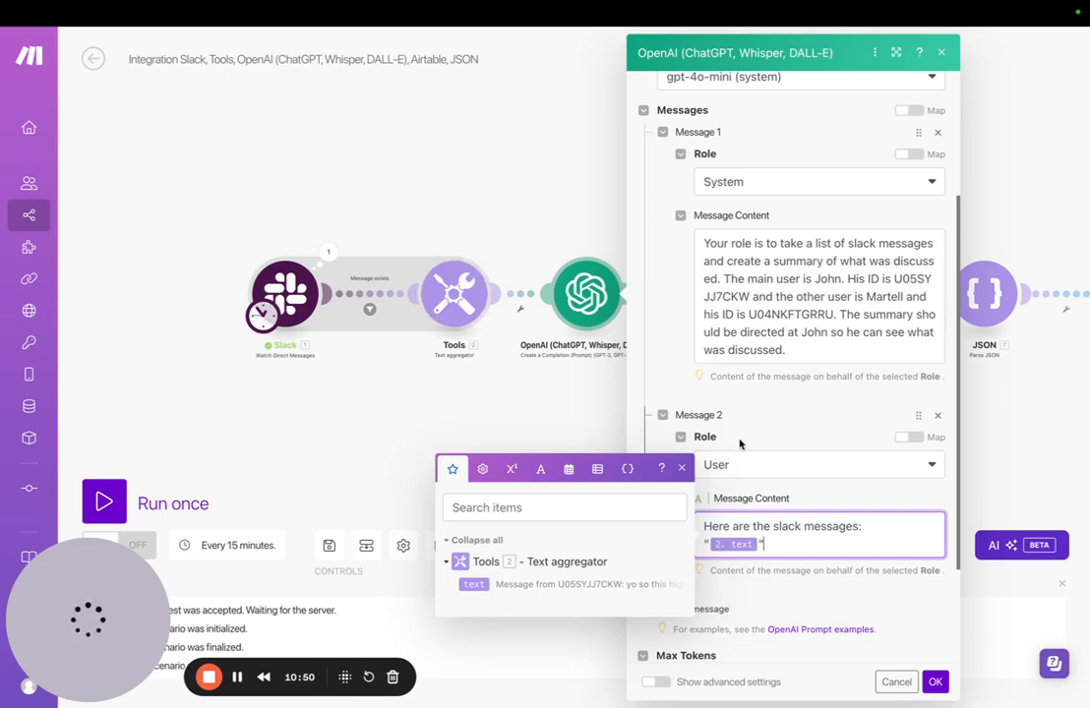
scroll(688, 492, down, 3)
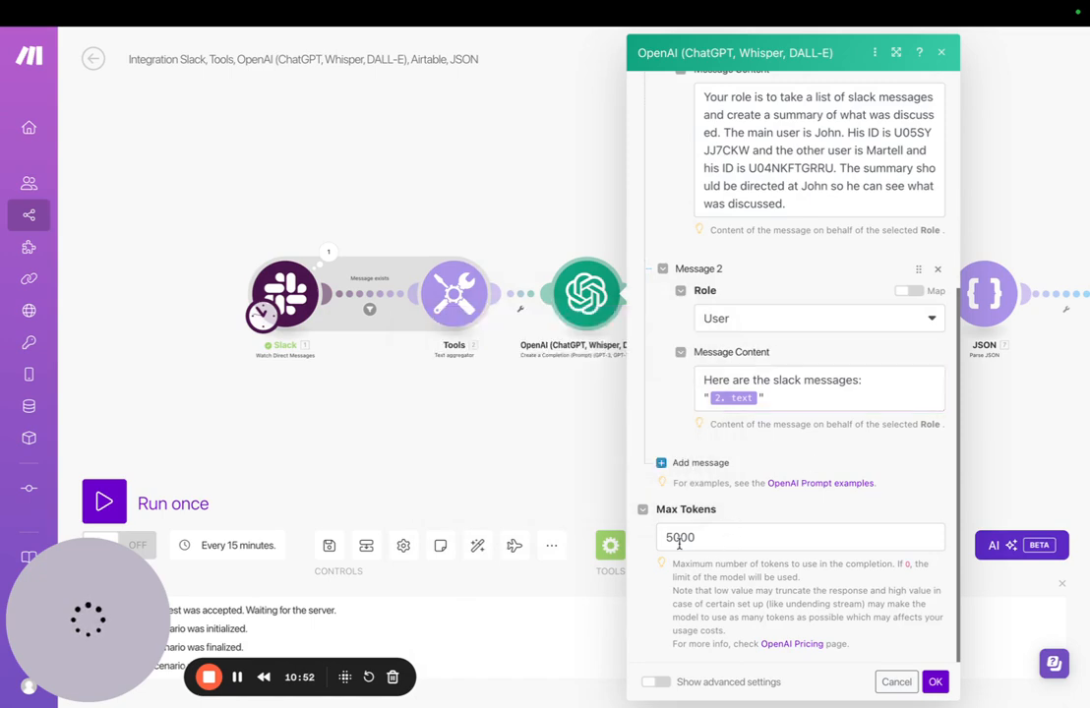
click(555, 424)
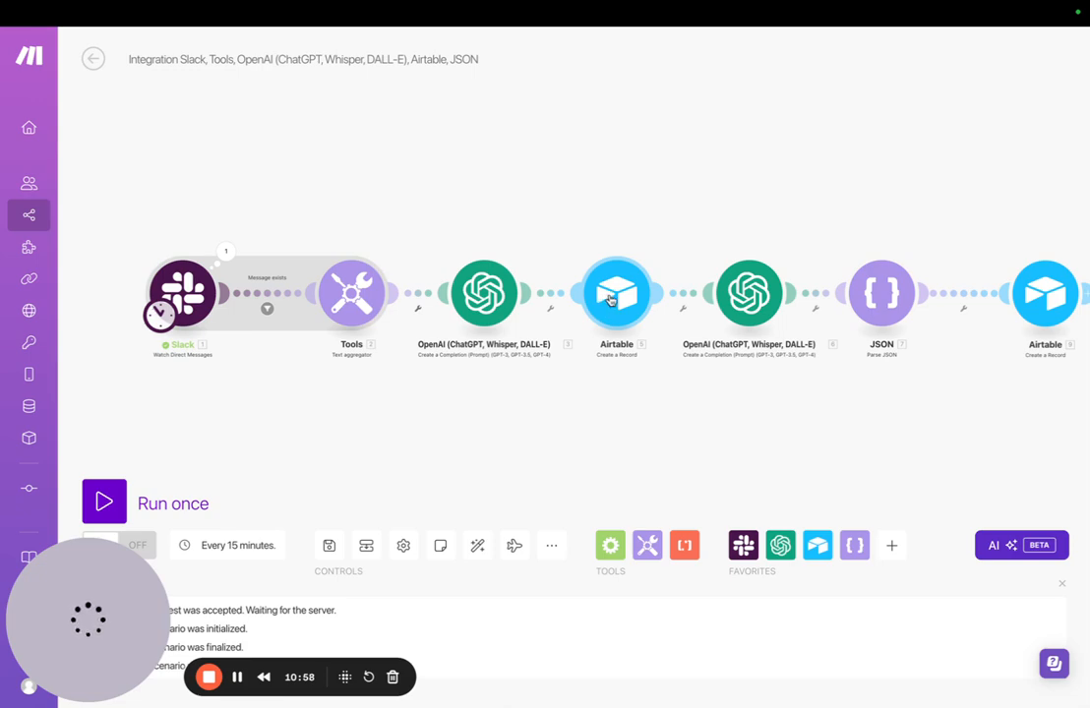
- Examine the first Airtable module's base, the Summary table choice and the Date/Conversation field of the record
click(610, 297)
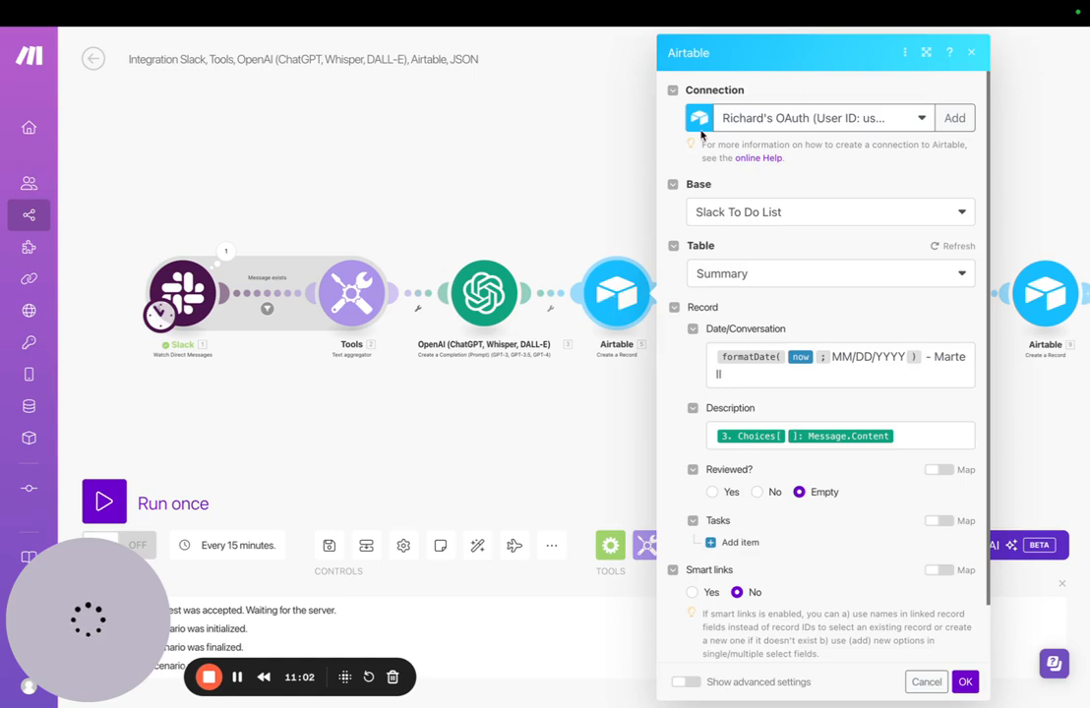
scroll(787, 216, down, 1)
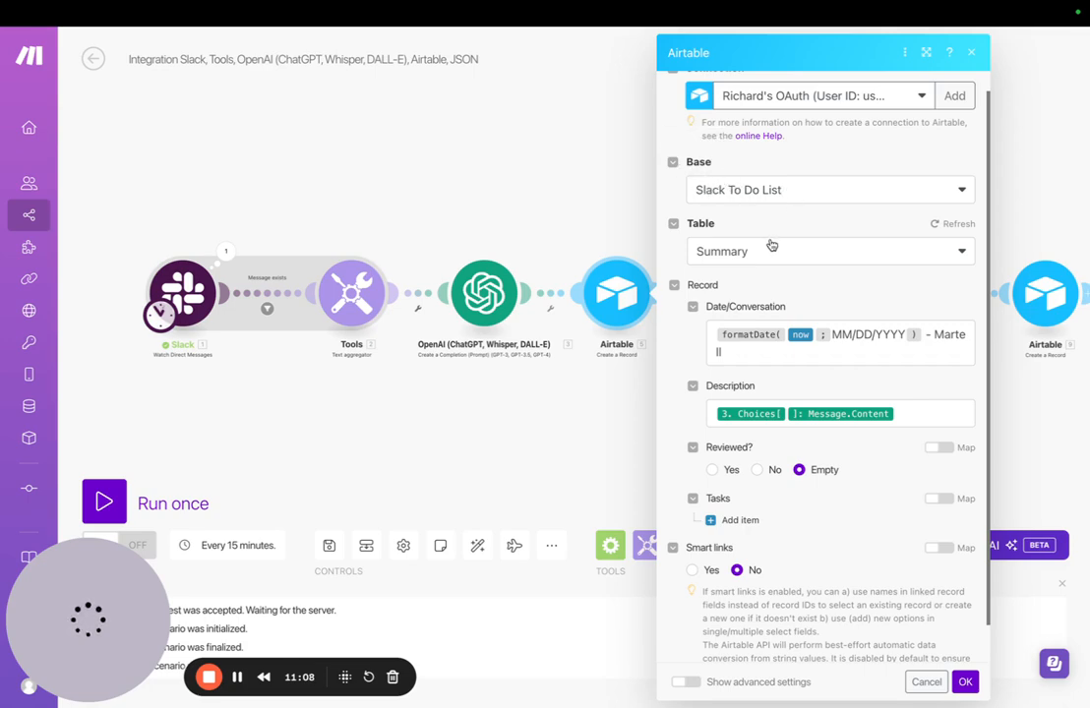
scroll(709, 197, down, 2)
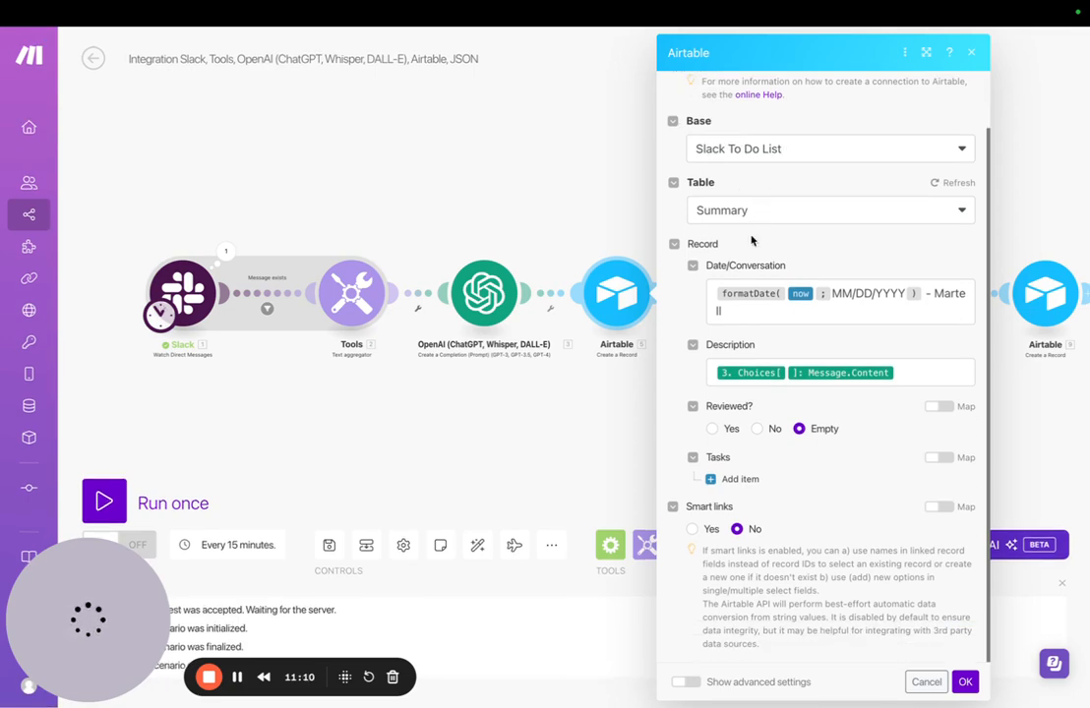
drag(708, 267, 788, 267)
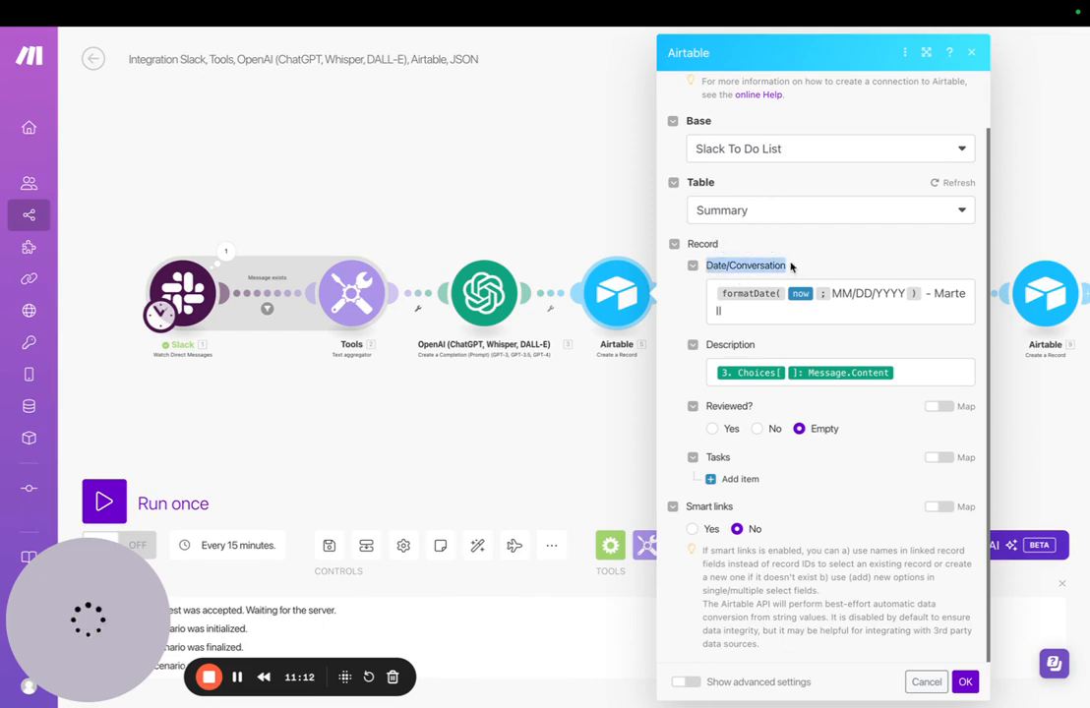
click(791, 267)
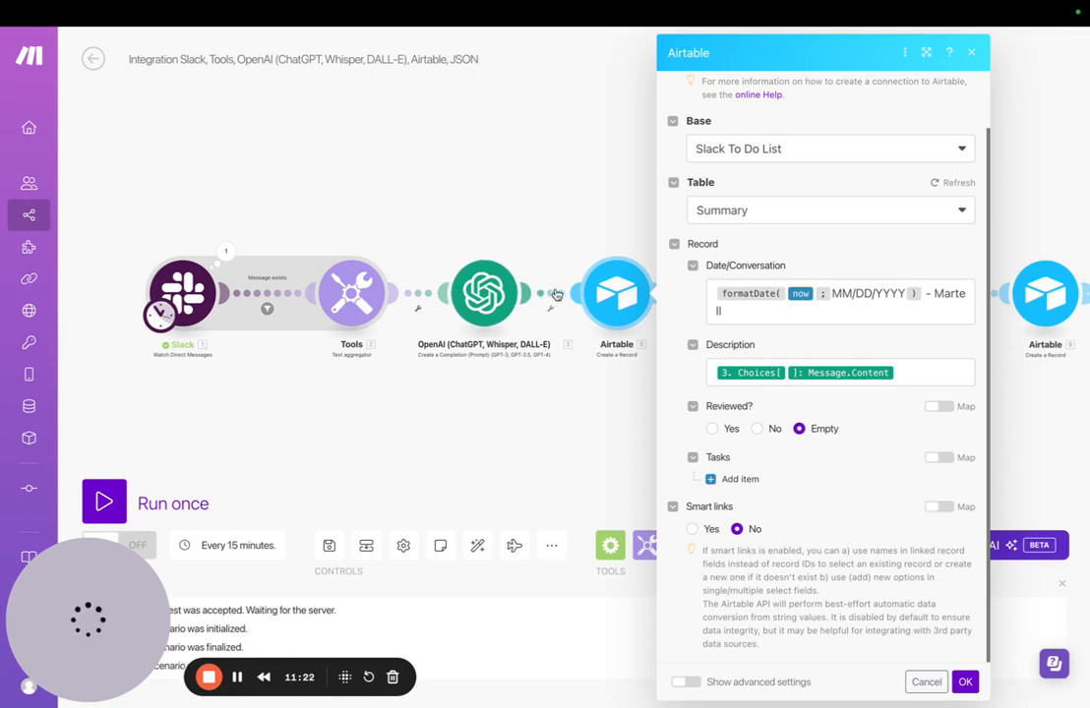
- Trace the Description field's mapping to Message Content by expanding the Choices array and its Message in the first OpenAI module's output
click(909, 371)
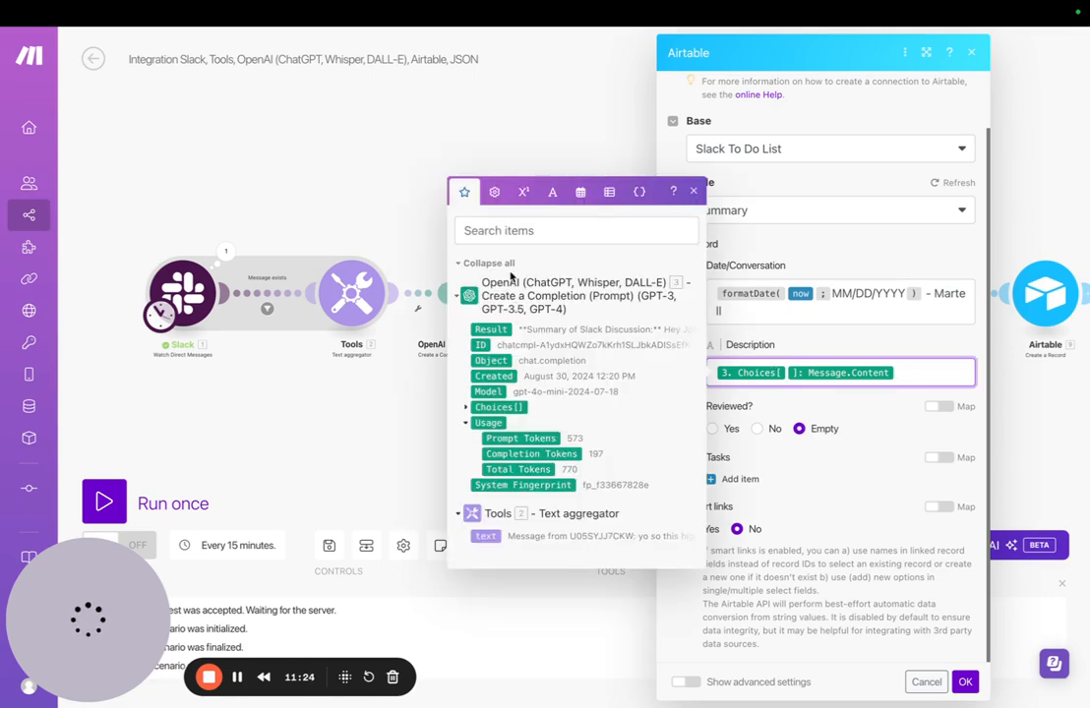
click(466, 412)
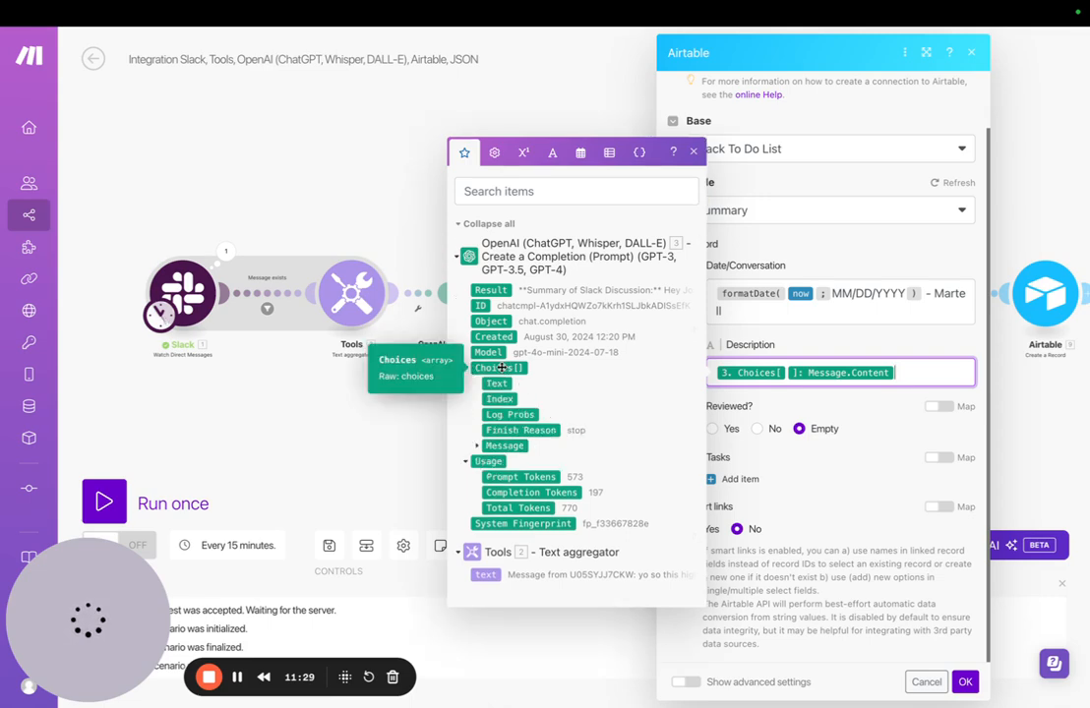
click(477, 446)
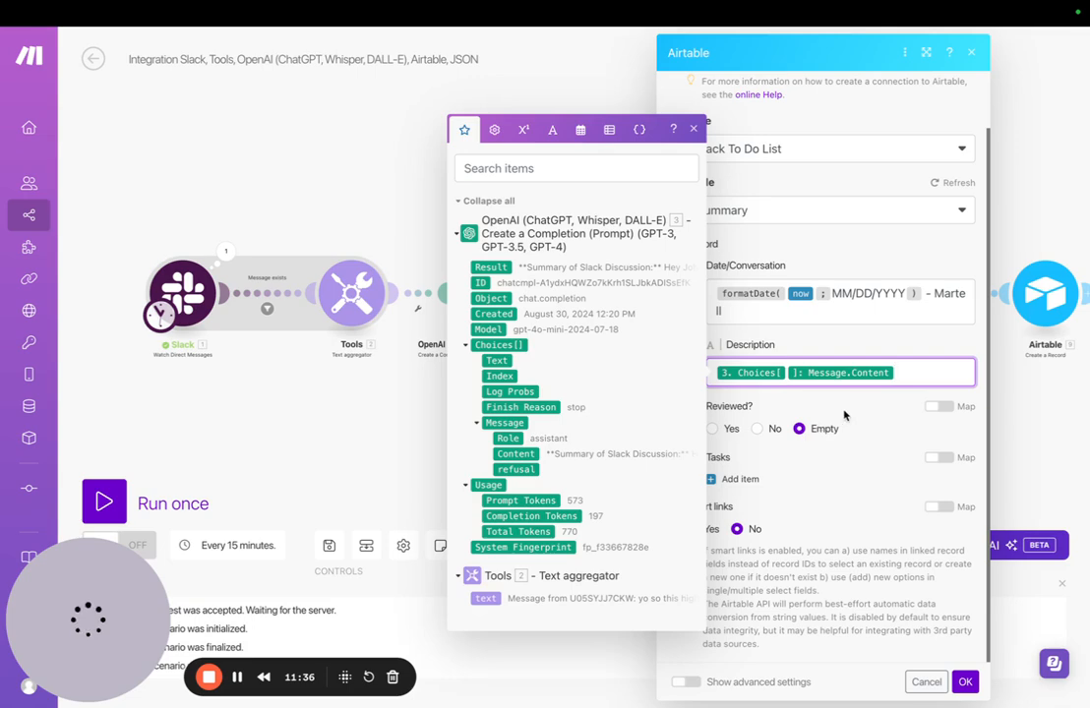
click(733, 356)
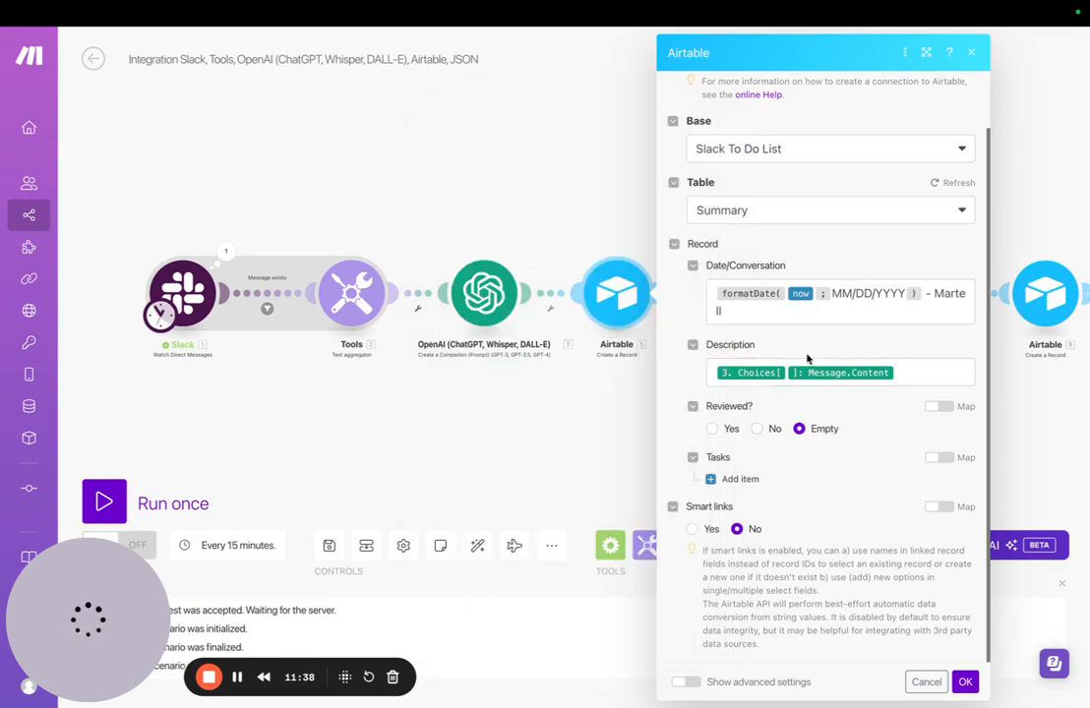
scroll(785, 293, up, 1)
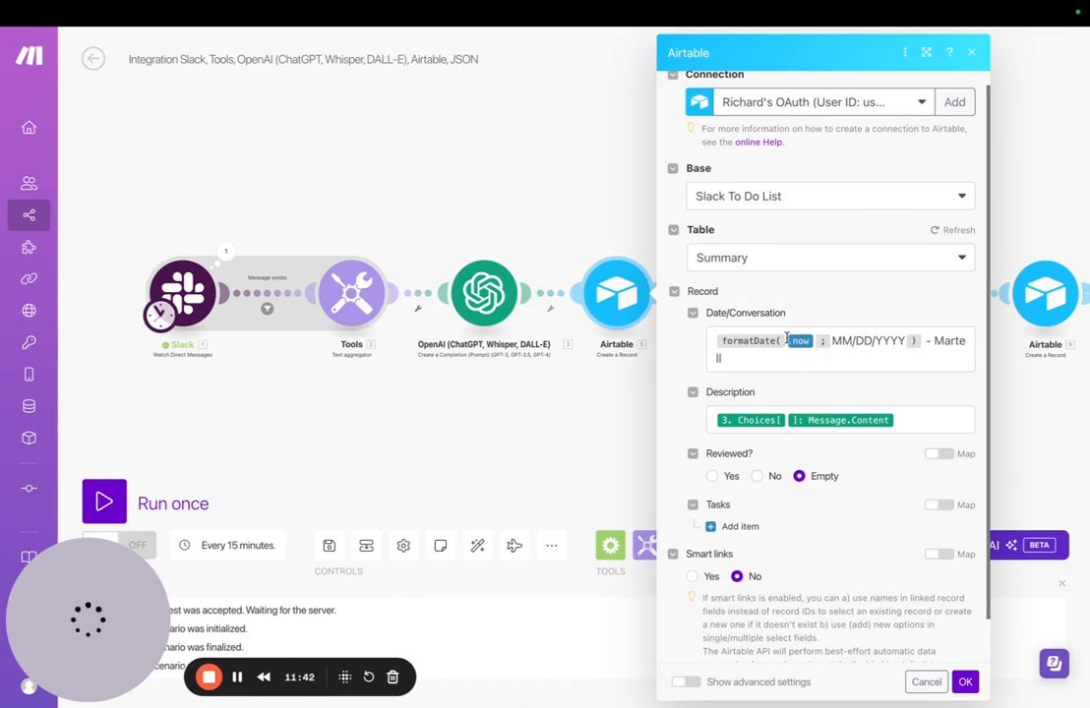
- Append a second formatDate function with the now variable as its date to the Date/Conversation value
click(787, 339)
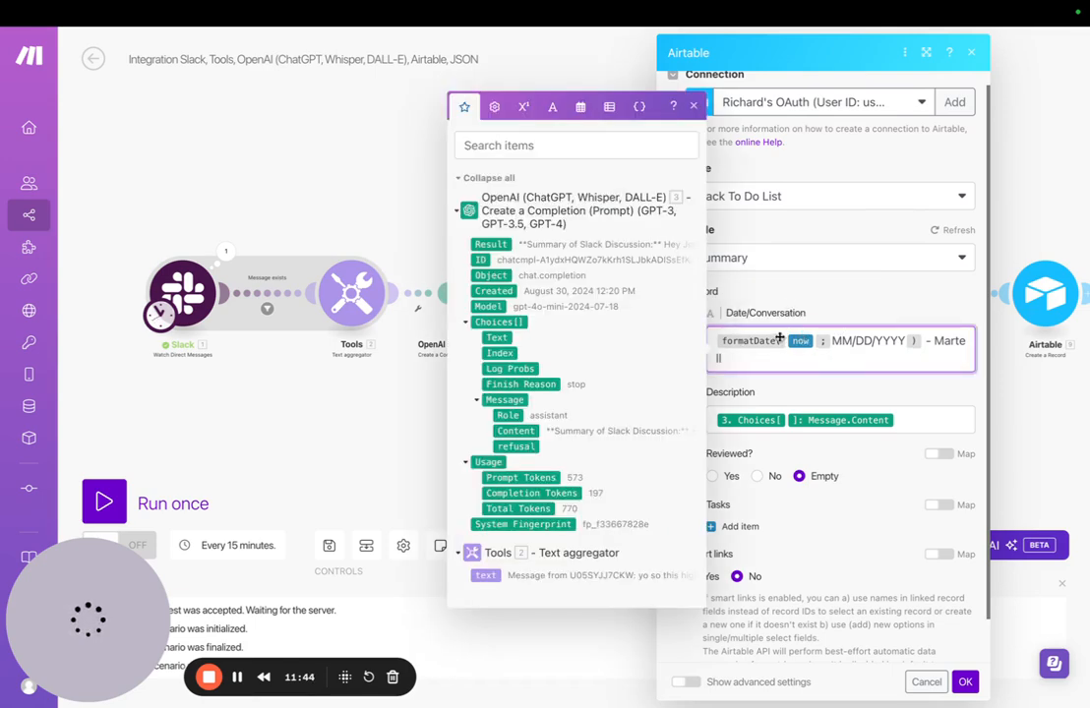
click(582, 116)
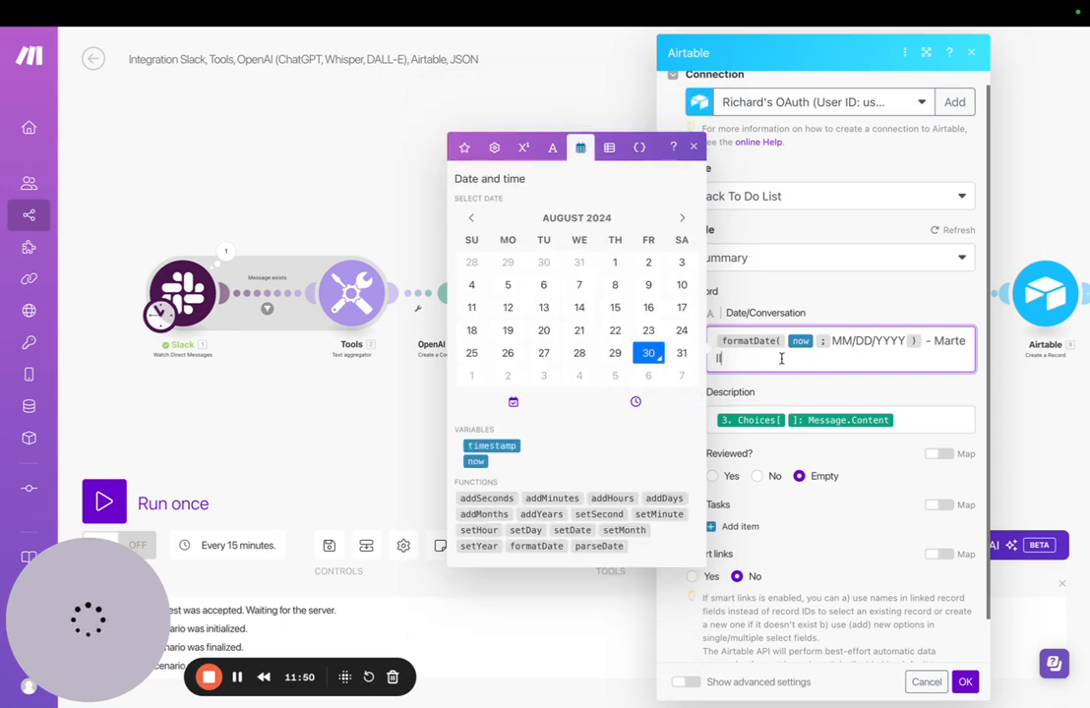
click(536, 546)
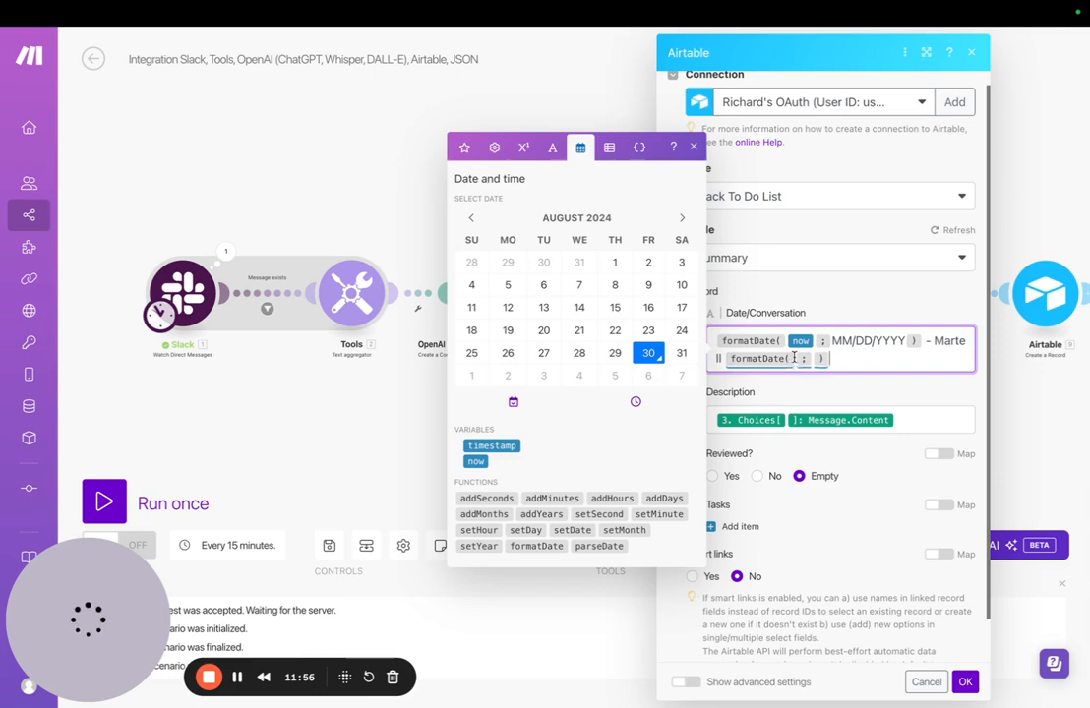
click(475, 462)
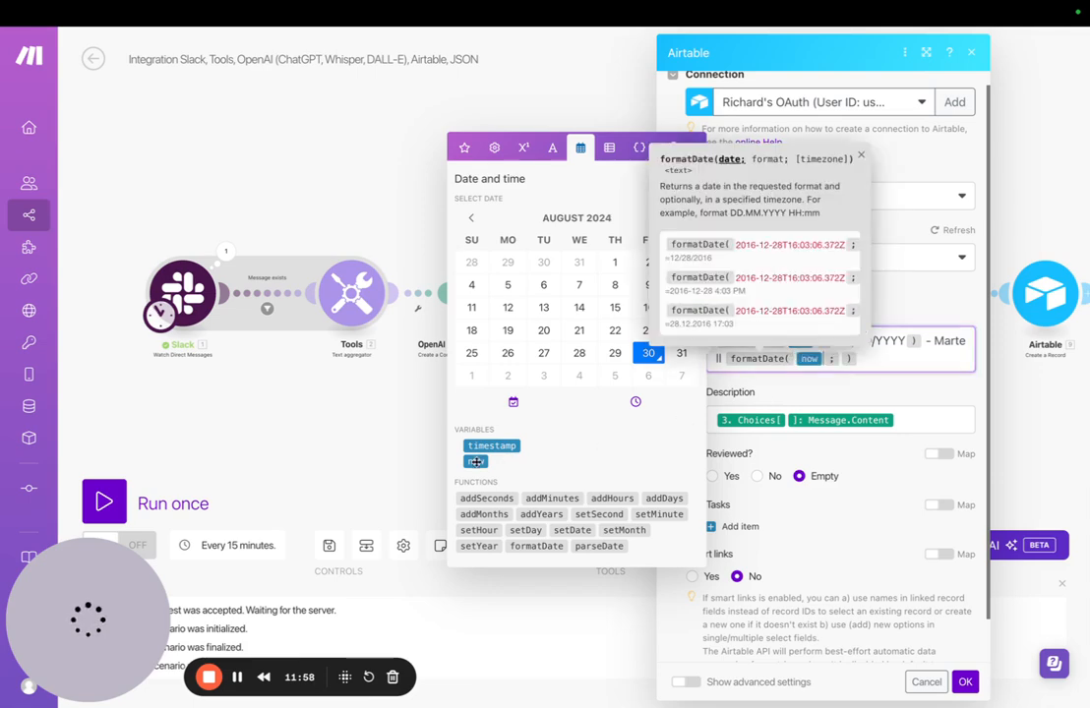
click(835, 362)
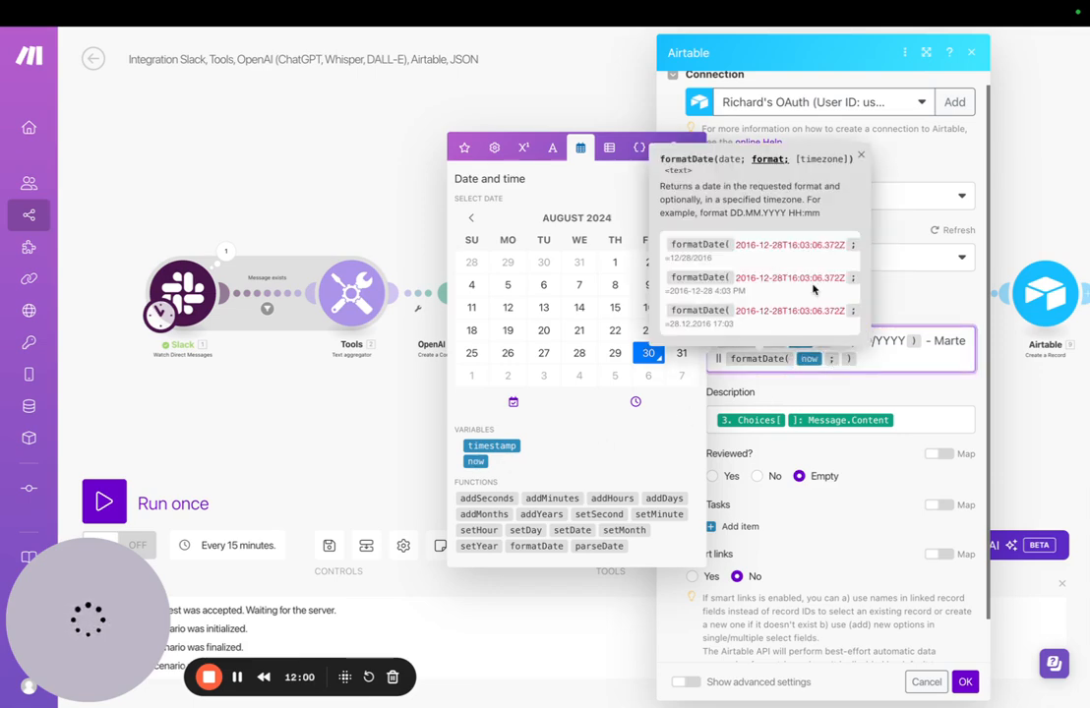
- Examine the example date formats in the formatDate function's help, including the MM/DD/YYYY pattern and the optional timezone
scroll(802, 244, right, 3)
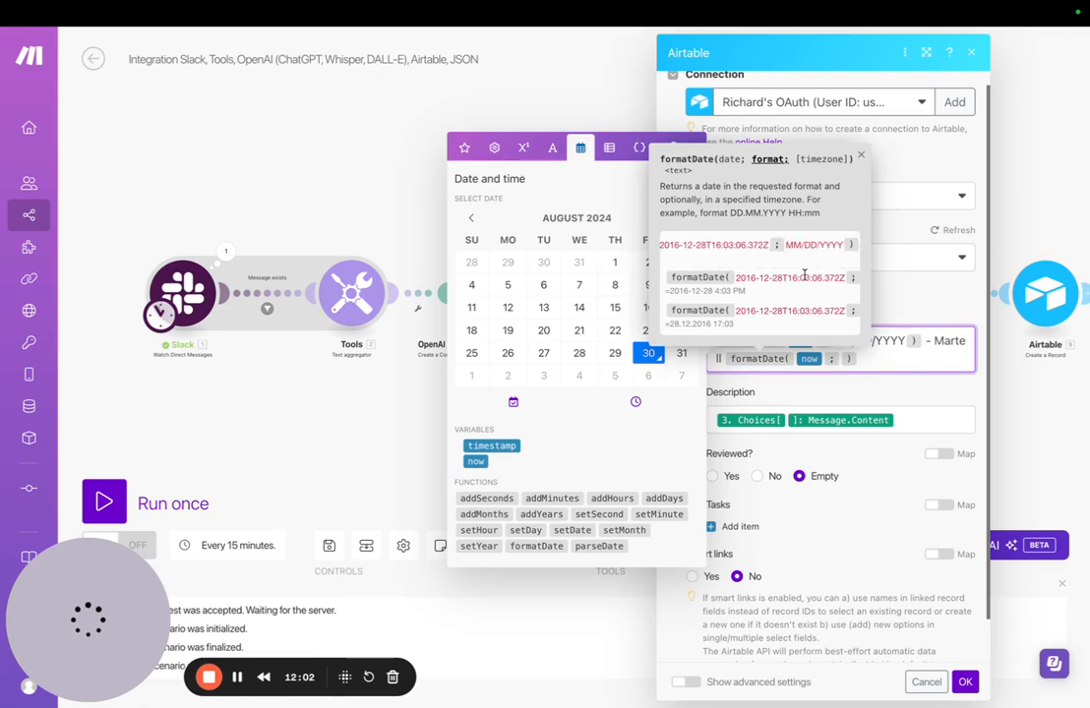
scroll(805, 277, right, 3)
scroll(805, 277, right, 2)
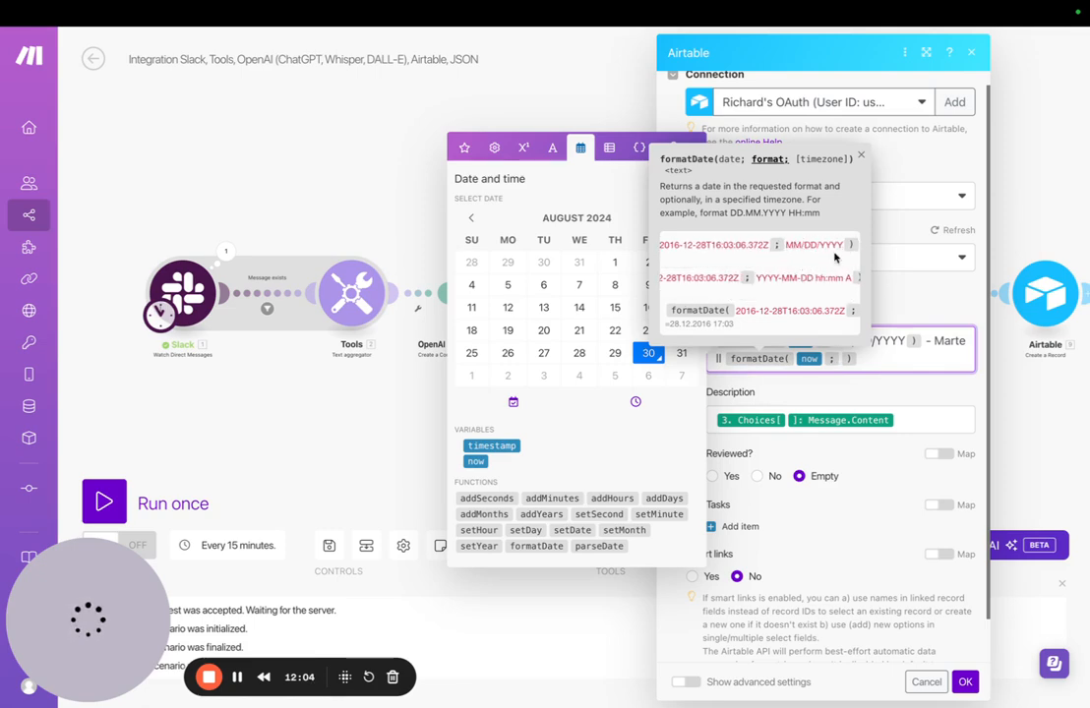
scroll(812, 311, right, 3)
scroll(811, 310, right, 2)
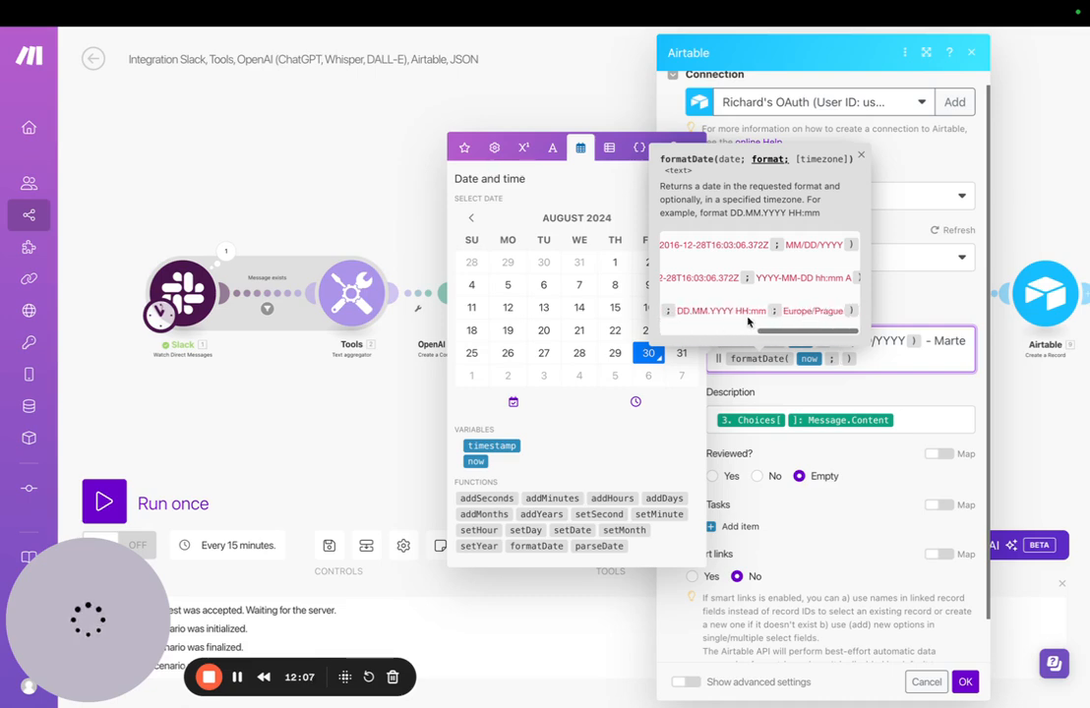
- Delete the extra formatDate function from the end of the Date/Conversation value and save the Airtable module
click(889, 357)
drag(890, 357, 724, 358)
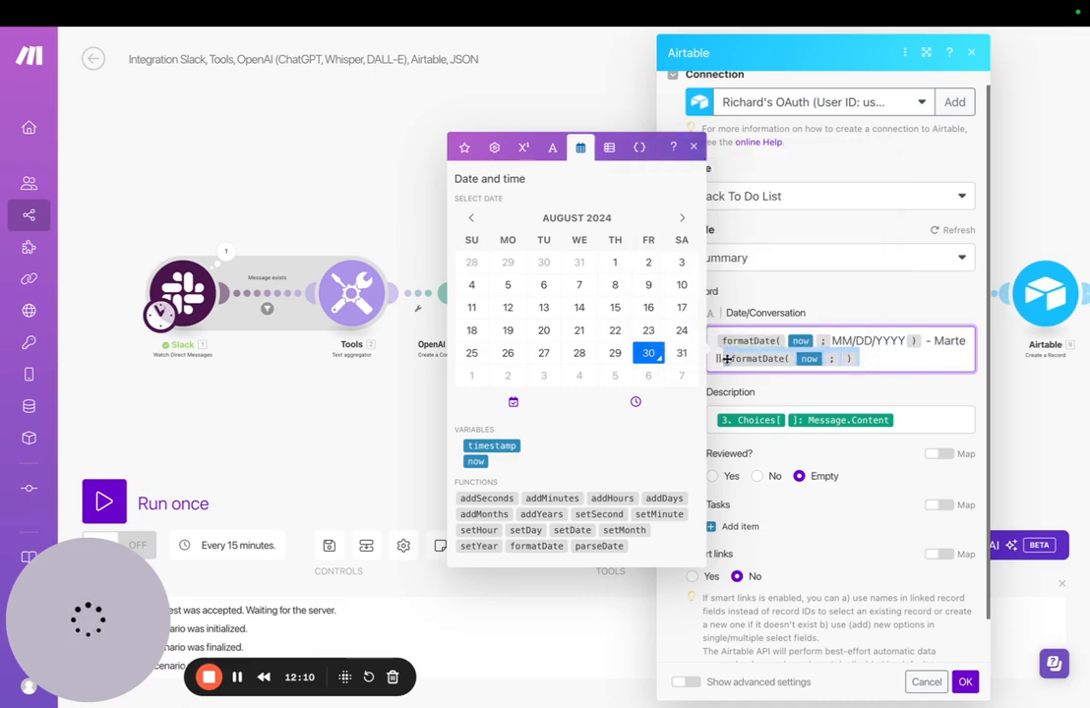
key(BackSpace)
click(966, 682)
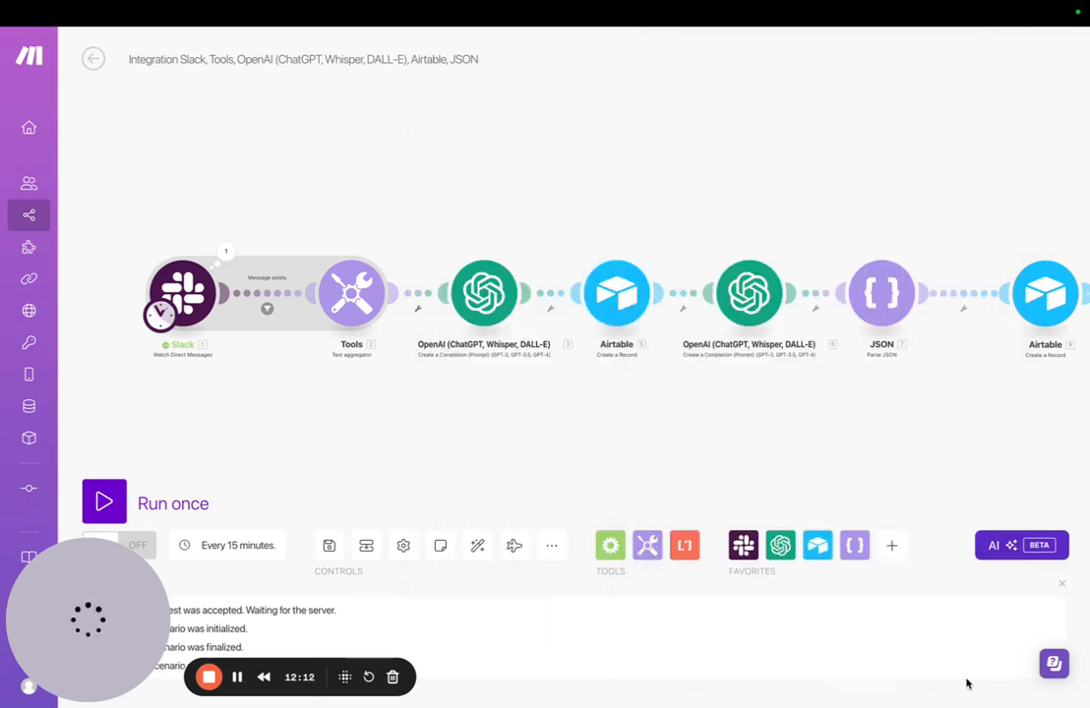
- Check the remaining record fields of the first Airtable module again, and close its settings
scroll(611, 428, right, 2)
click(536, 303)
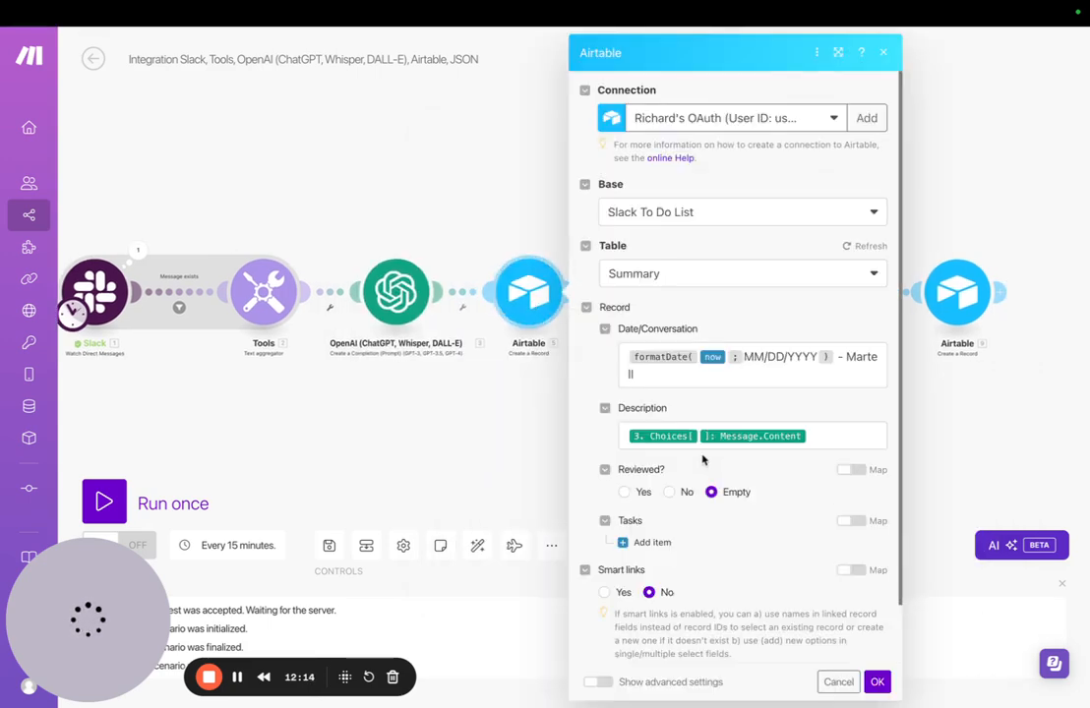
scroll(703, 459, down, 2)
click(416, 433)
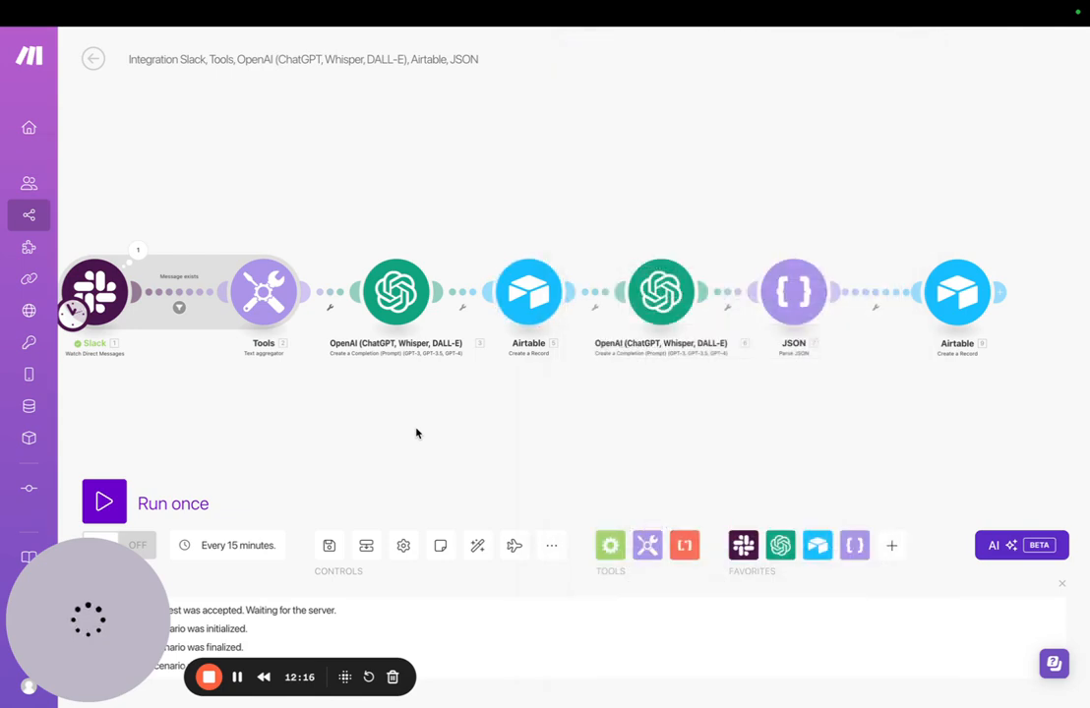
- Examine the second OpenAI module's method, model choice and system message for turning the discussion summary into tasks
click(677, 291)
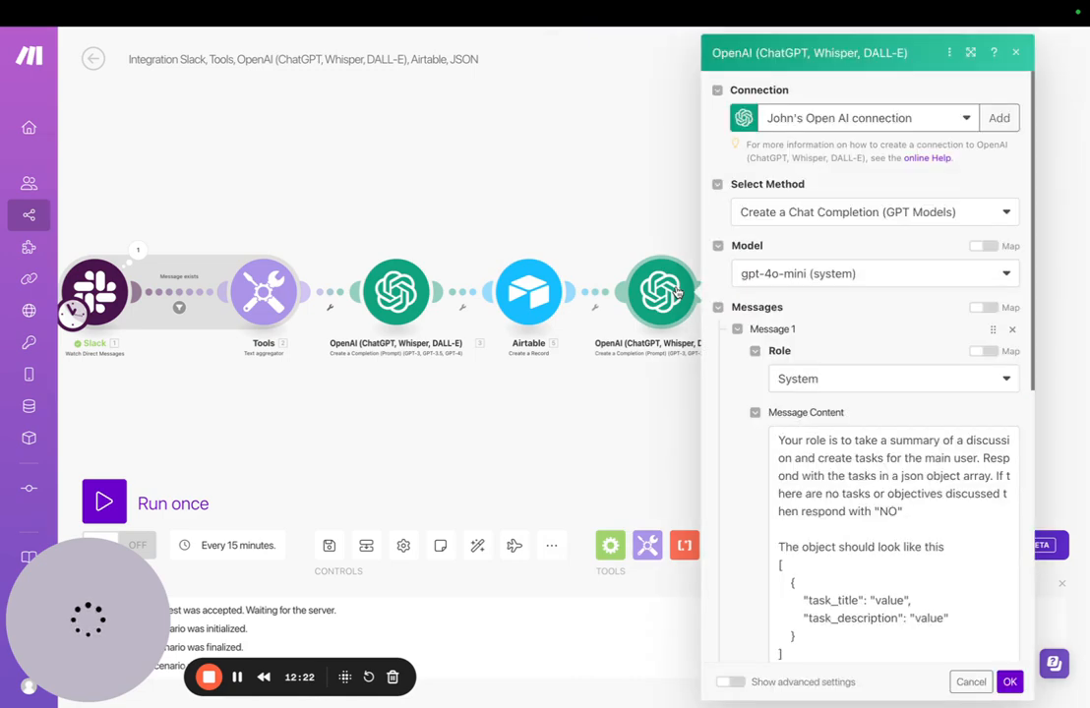
scroll(757, 372, down, 1)
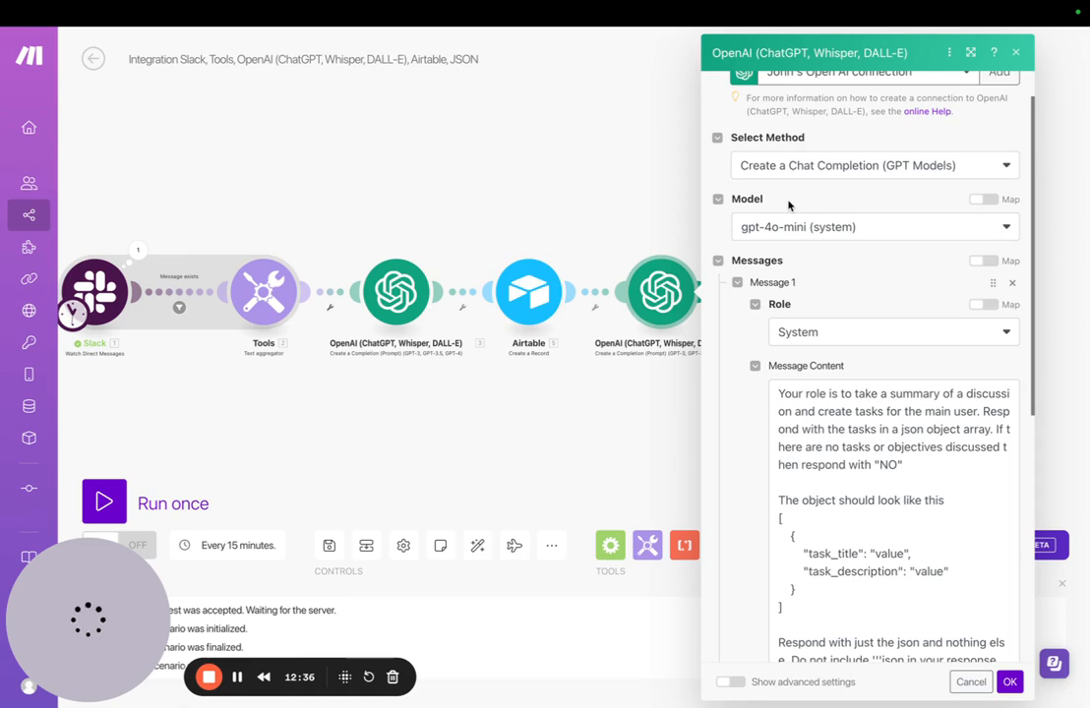
scroll(721, 397, down, 1)
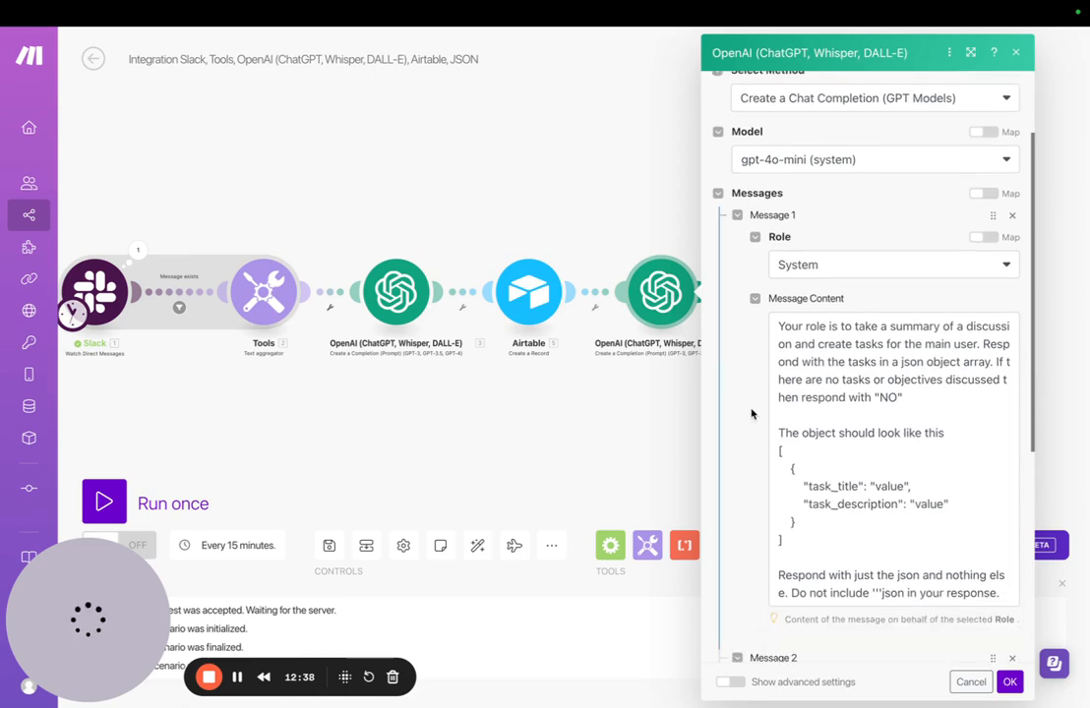
scroll(751, 413, down, 2)
scroll(751, 413, up, 2)
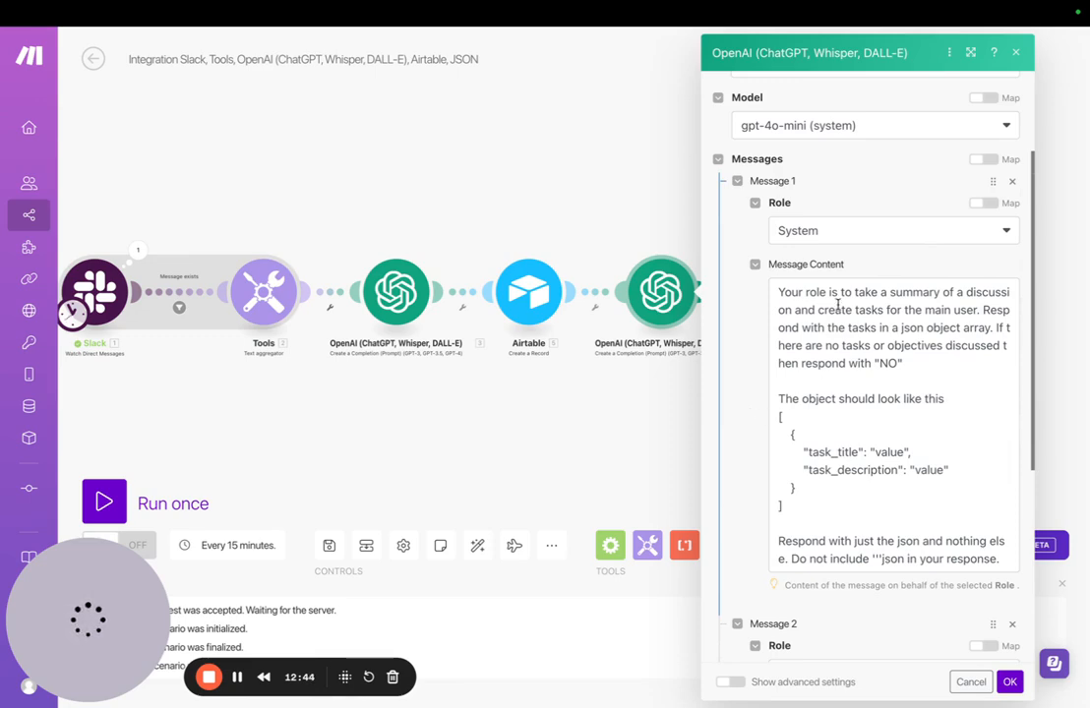
scroll(838, 306, down, 1)
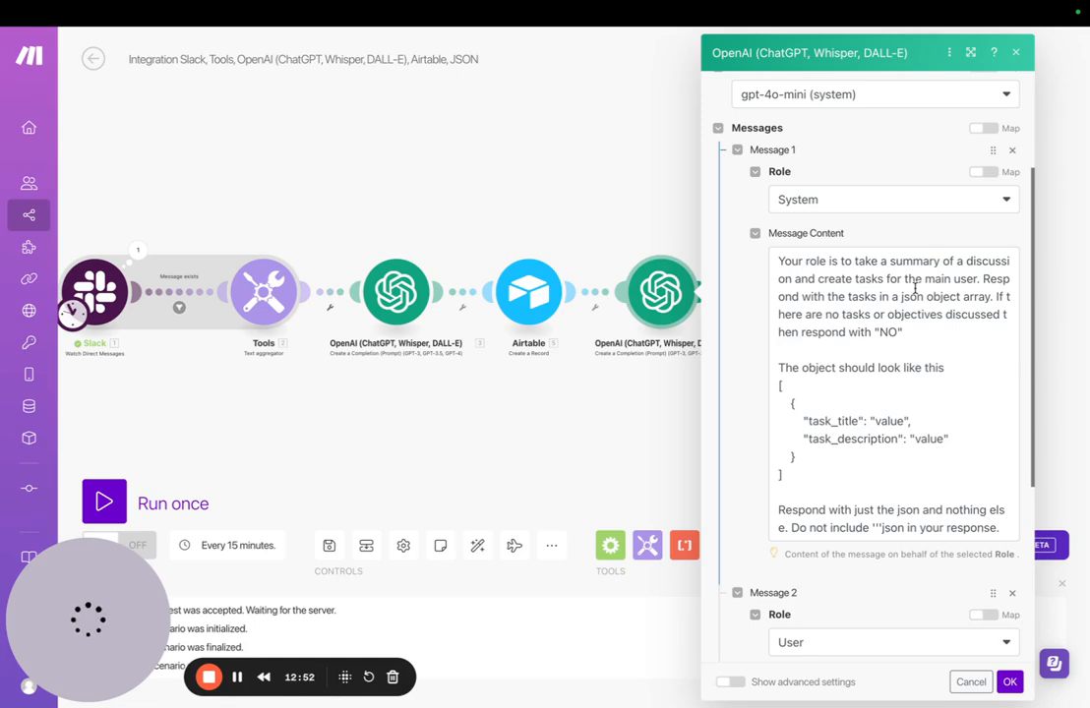
scroll(834, 360, down, 2)
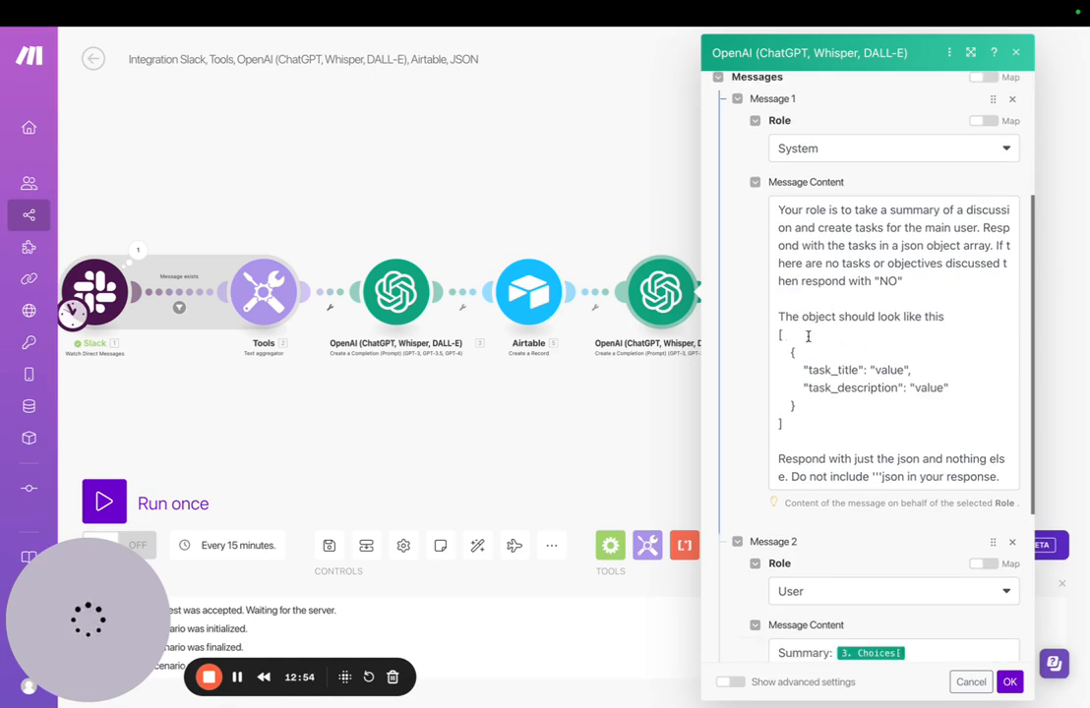
- Highlight the sample JSON array with task_title and task_description in the second OpenAI module's system message
drag(801, 430, 789, 334)
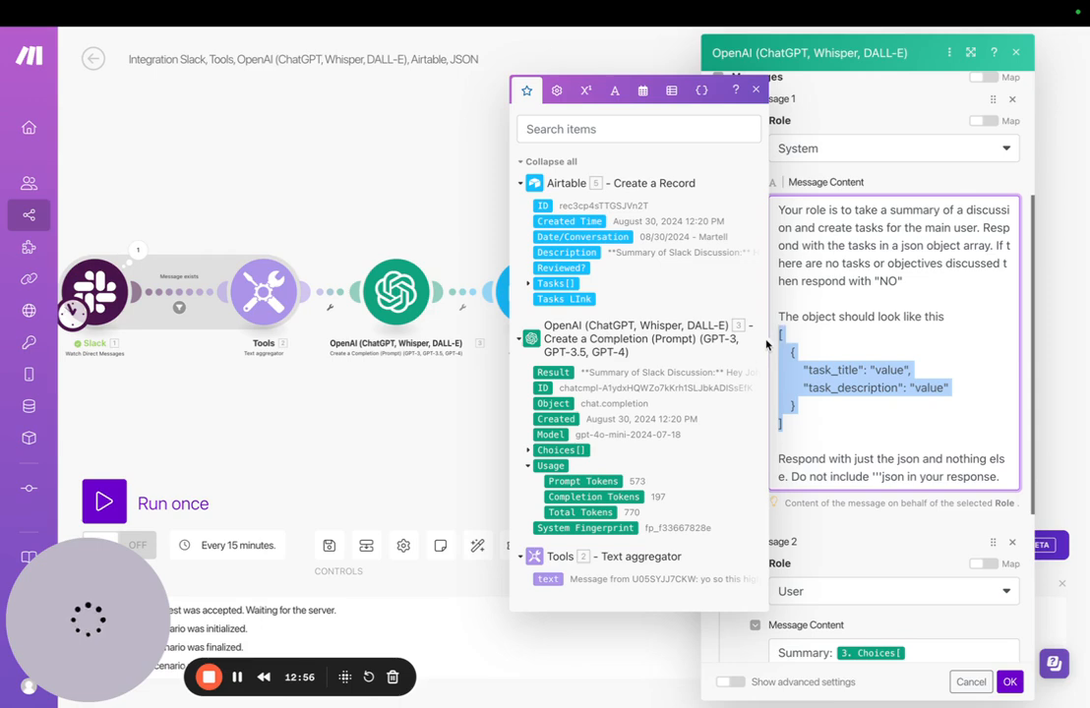
click(811, 419)
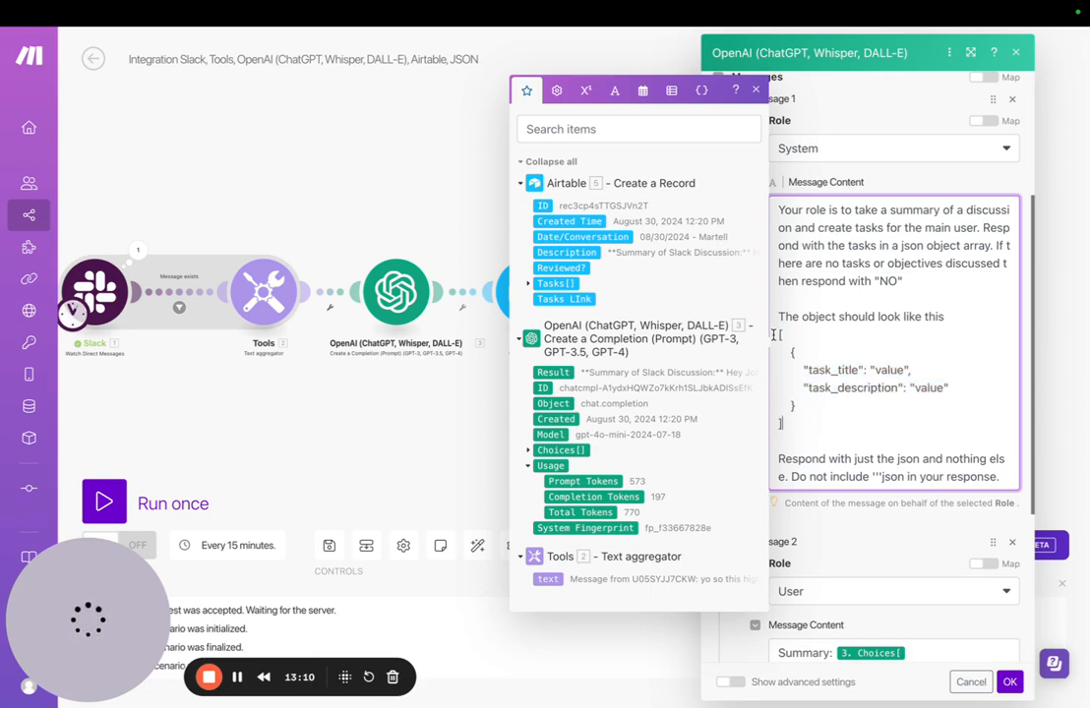
drag(776, 332, 819, 414)
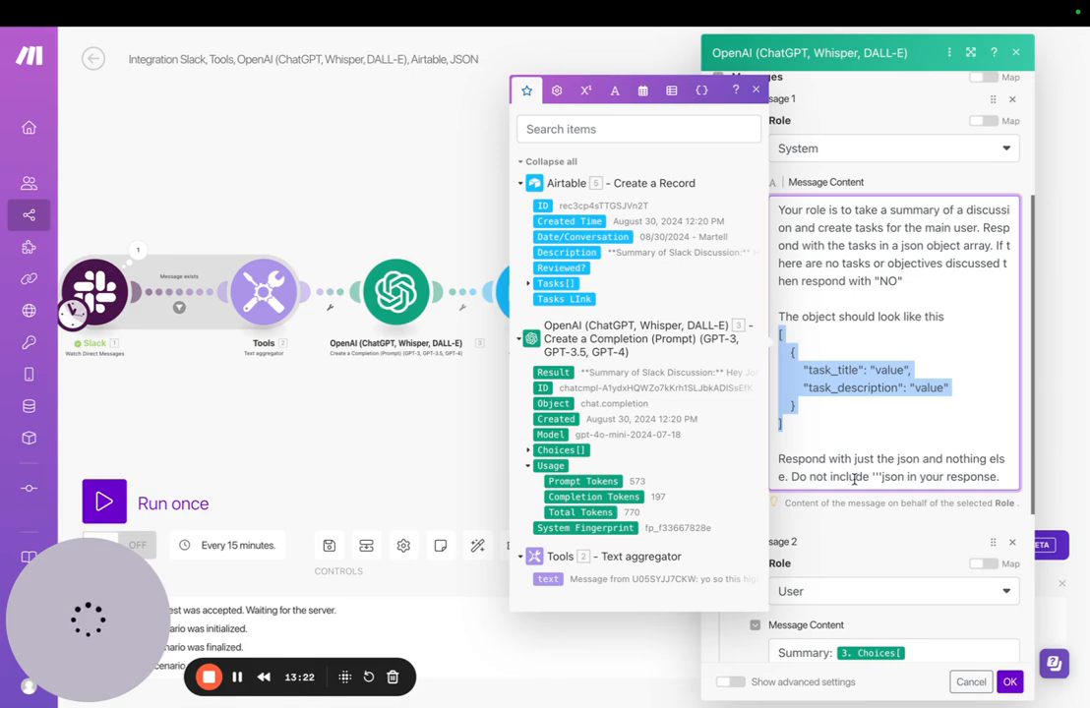
- Examine the second OpenAI module's user message with the mapped summary content and its Max Tokens setting
scroll(854, 480, down, 3)
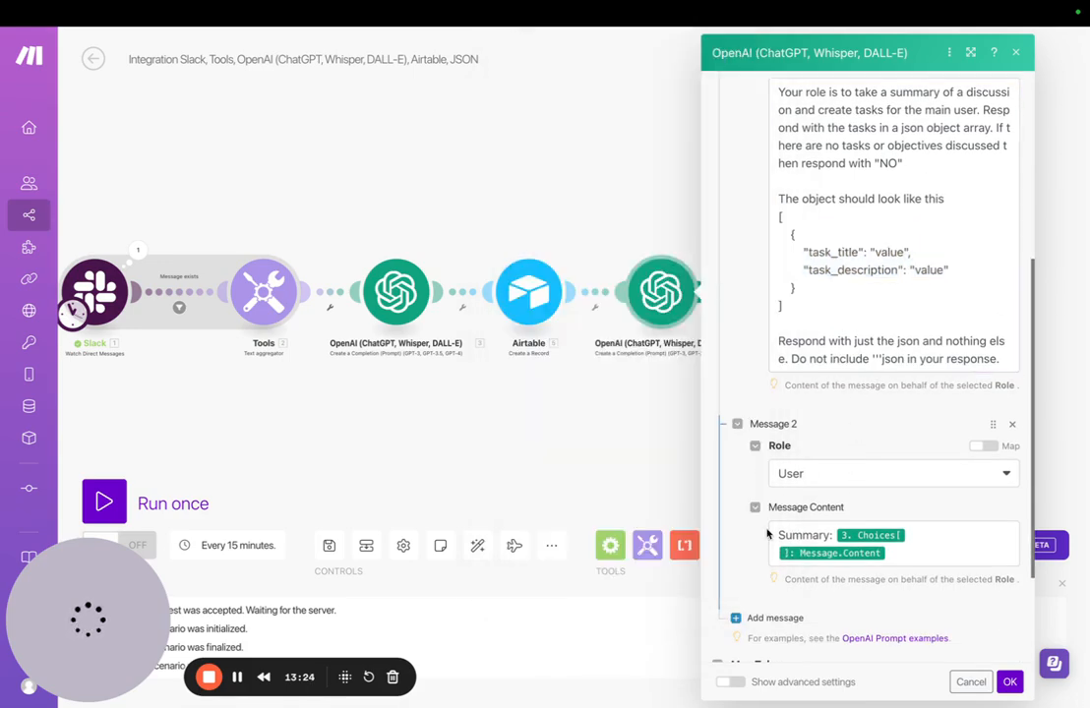
scroll(833, 484, down, 2)
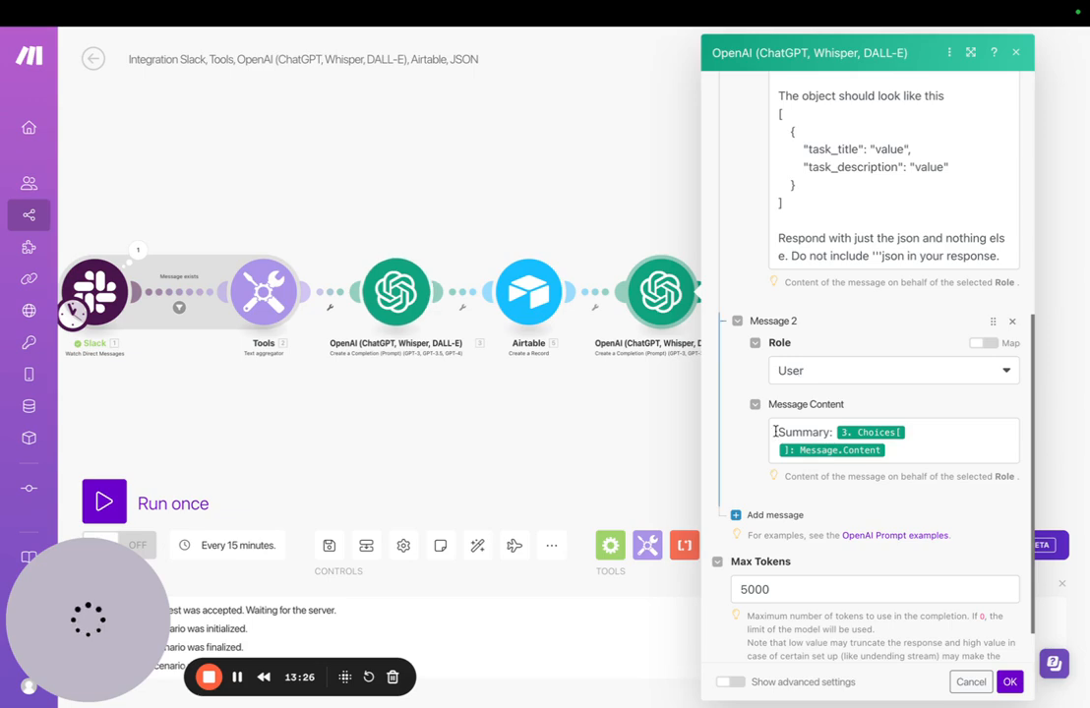
click(908, 433)
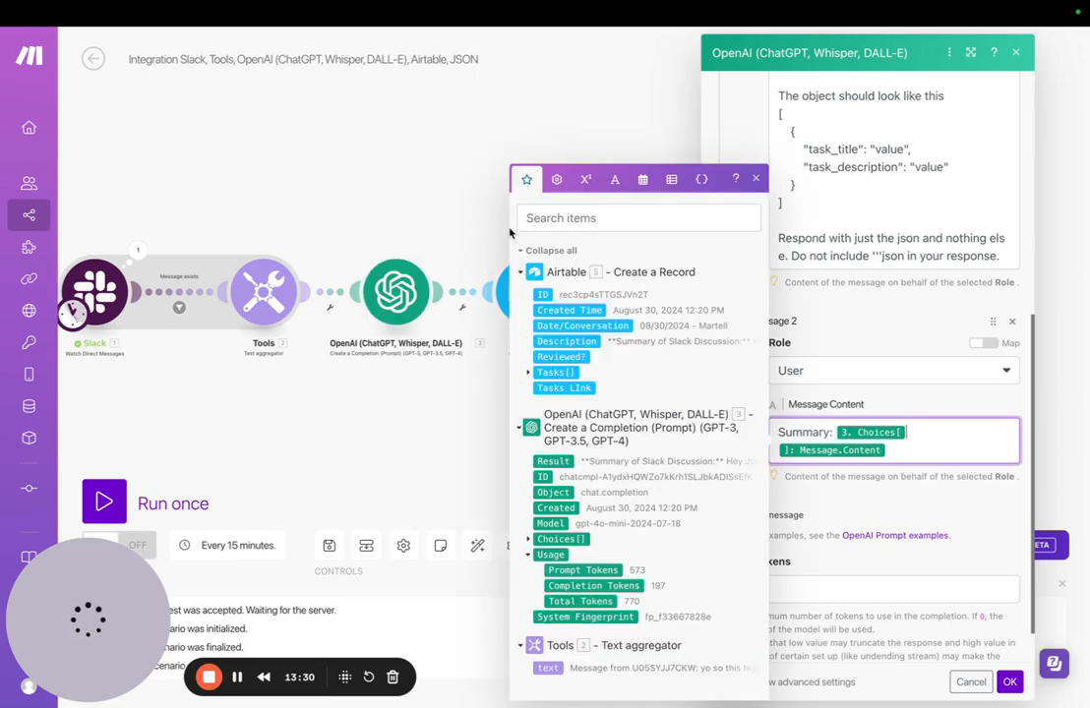
click(920, 402)
scroll(919, 403, down, 1)
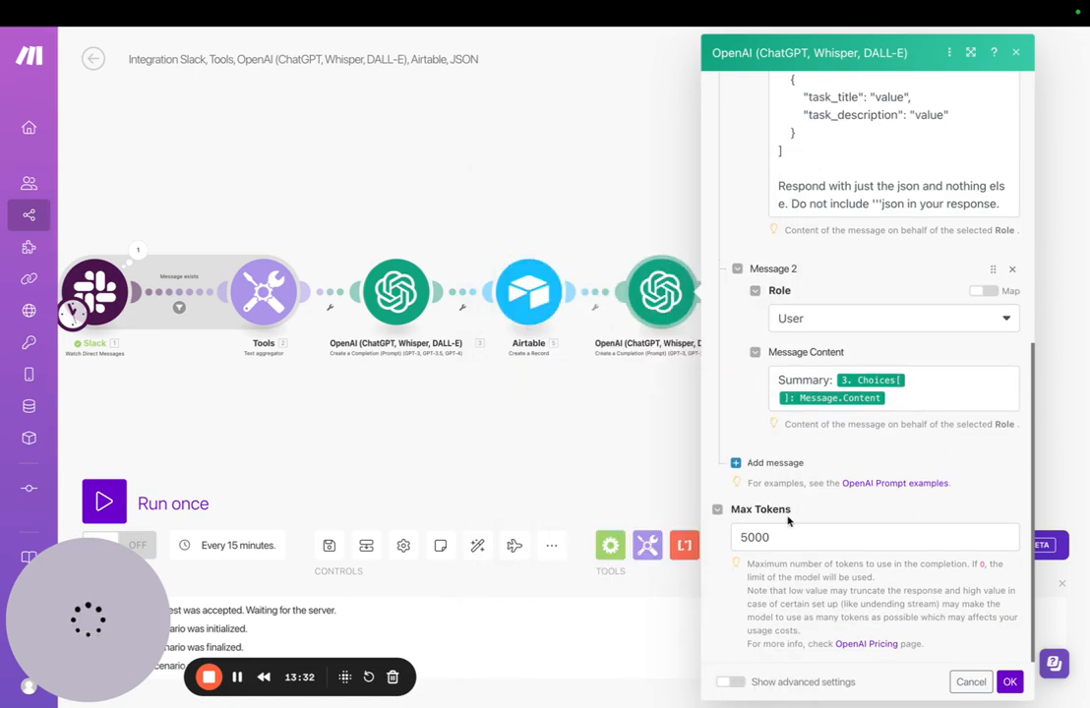
- Close the second OpenAI module's settings and examine the JSON module's data structure and mapped JSON string
scroll(871, 497, up, 10)
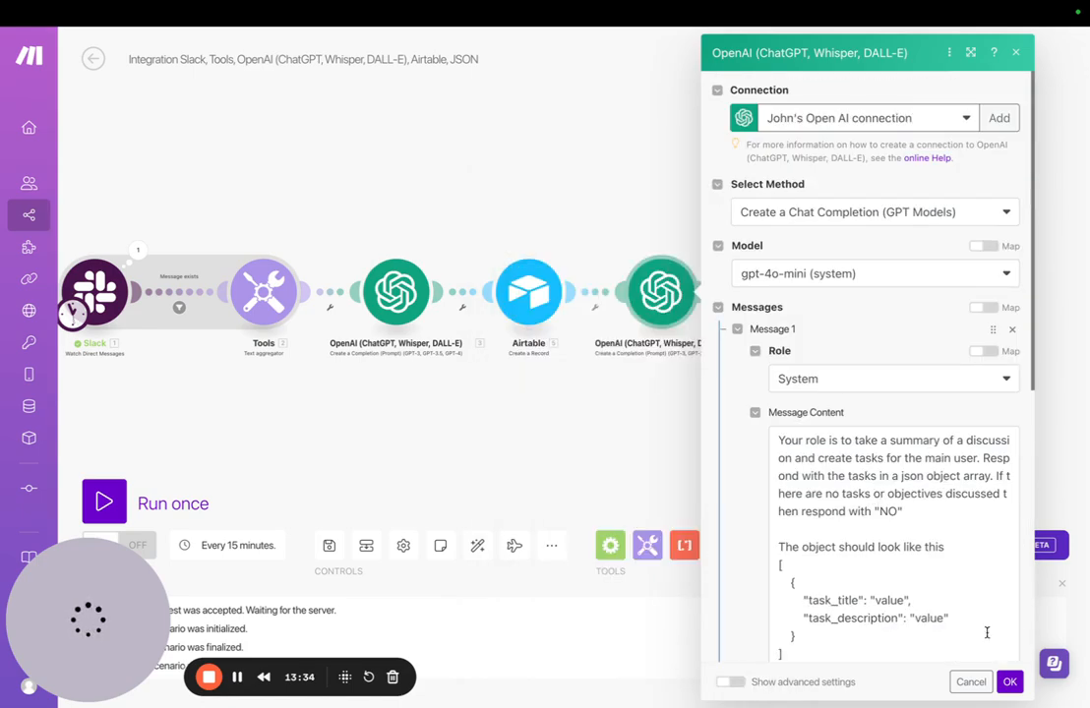
click(1008, 683)
click(792, 290)
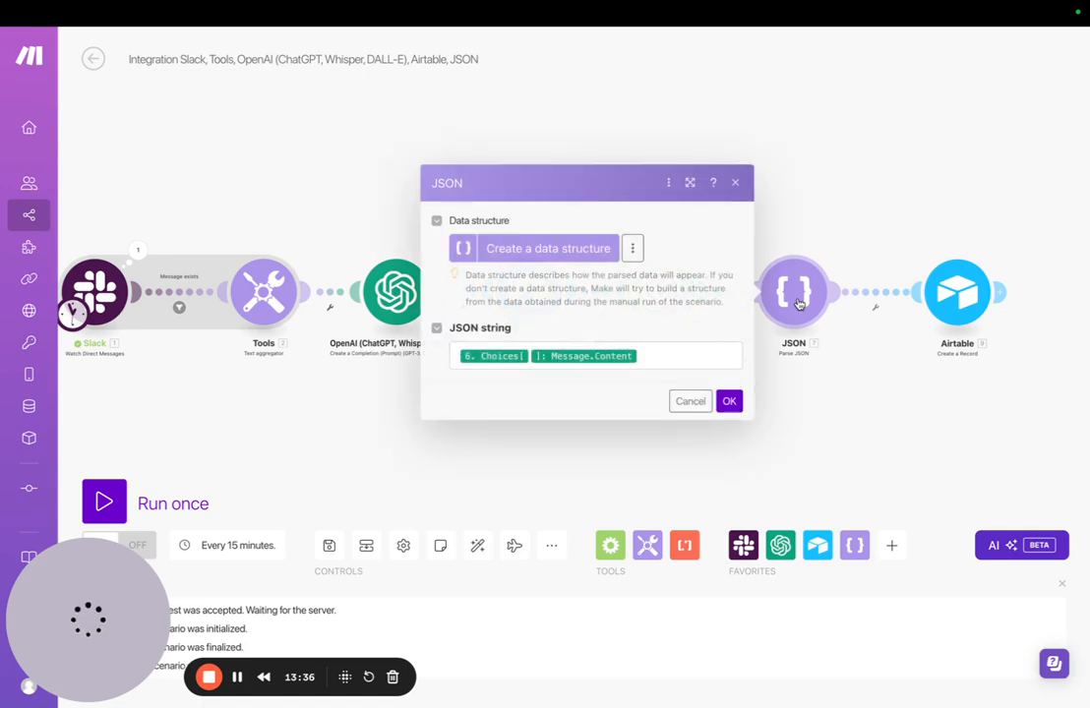
click(653, 352)
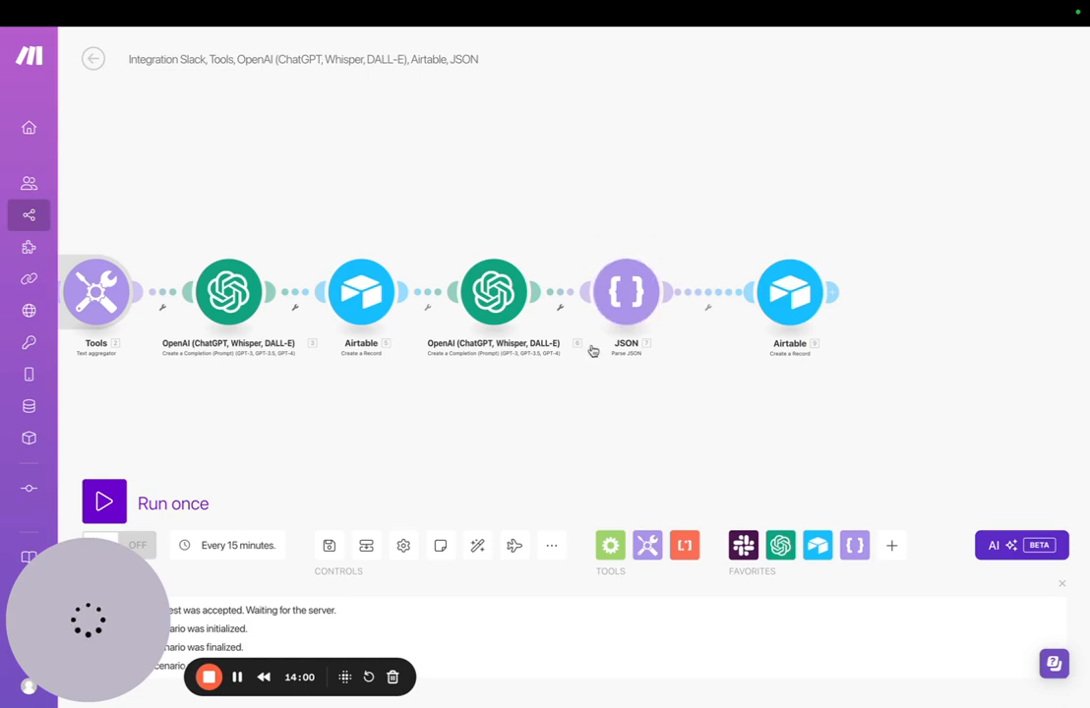
- Examine the last Airtable module's base, table, record fields and linked Summary record
click(786, 305)
scroll(522, 236, down, 2)
scroll(553, 489, down, 2)
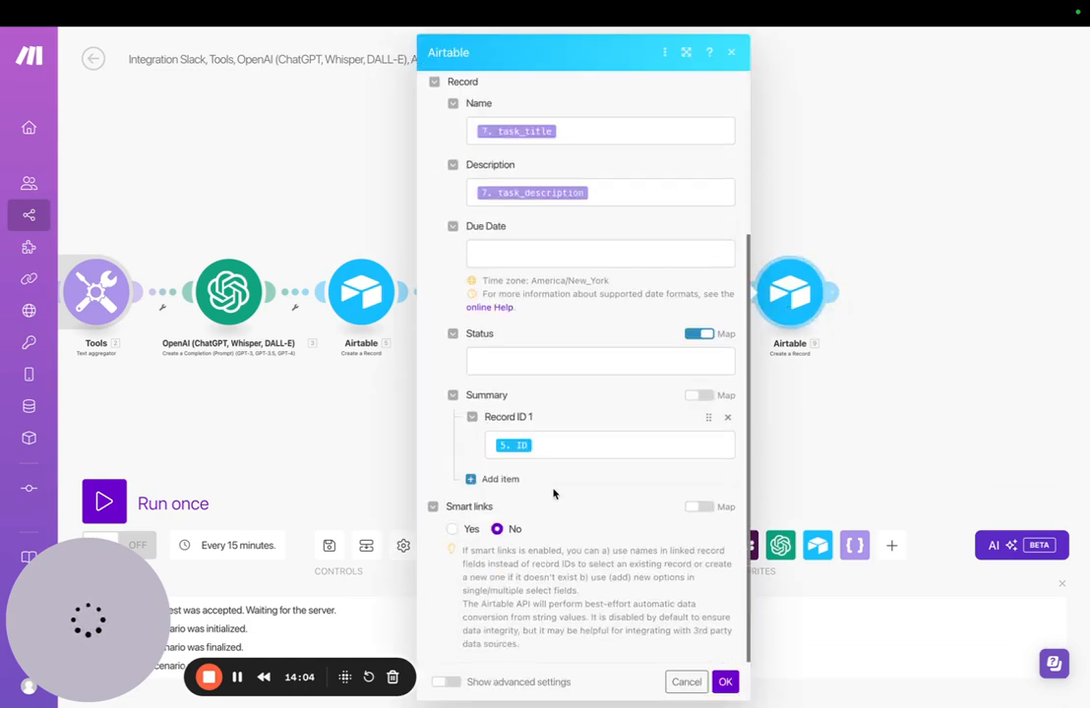
scroll(553, 489, up, 3)
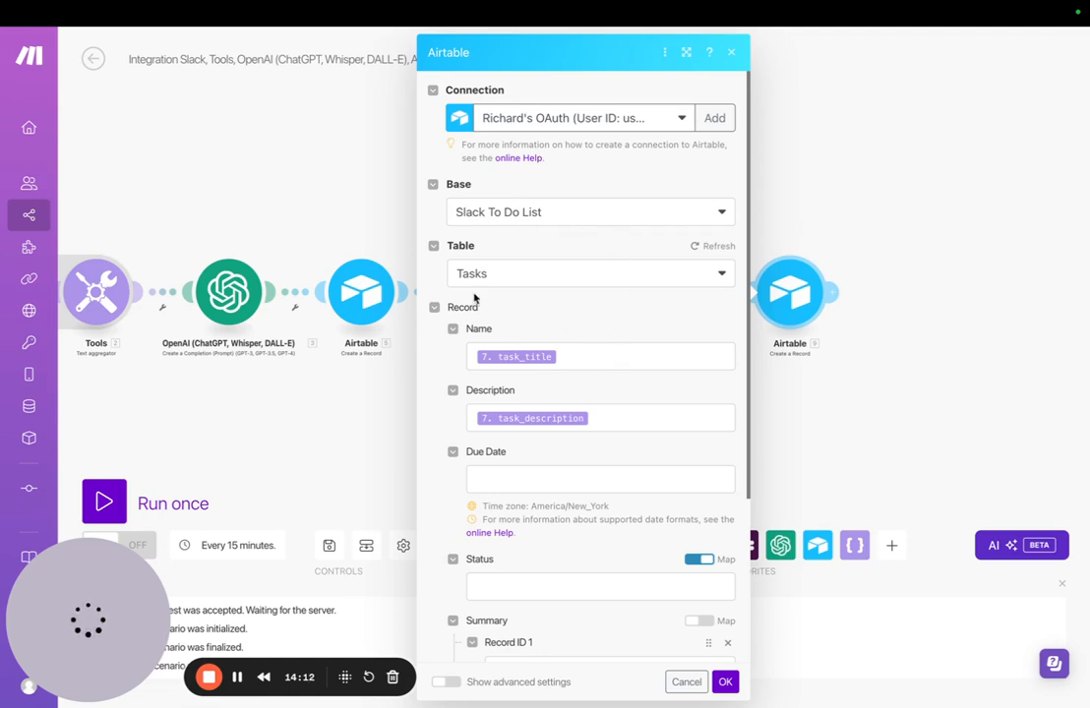
- Check the task_title and task_description mappings in the last Airtable module's Name and Description fields, and close its settings
scroll(505, 333, down, 1)
click(583, 316)
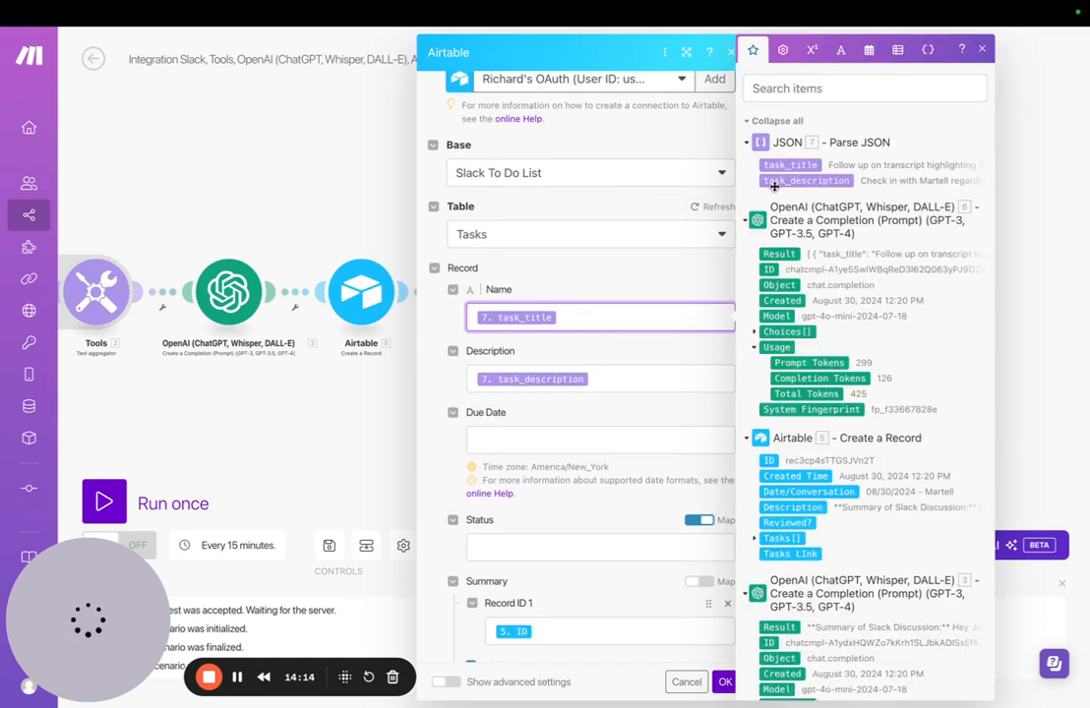
click(621, 378)
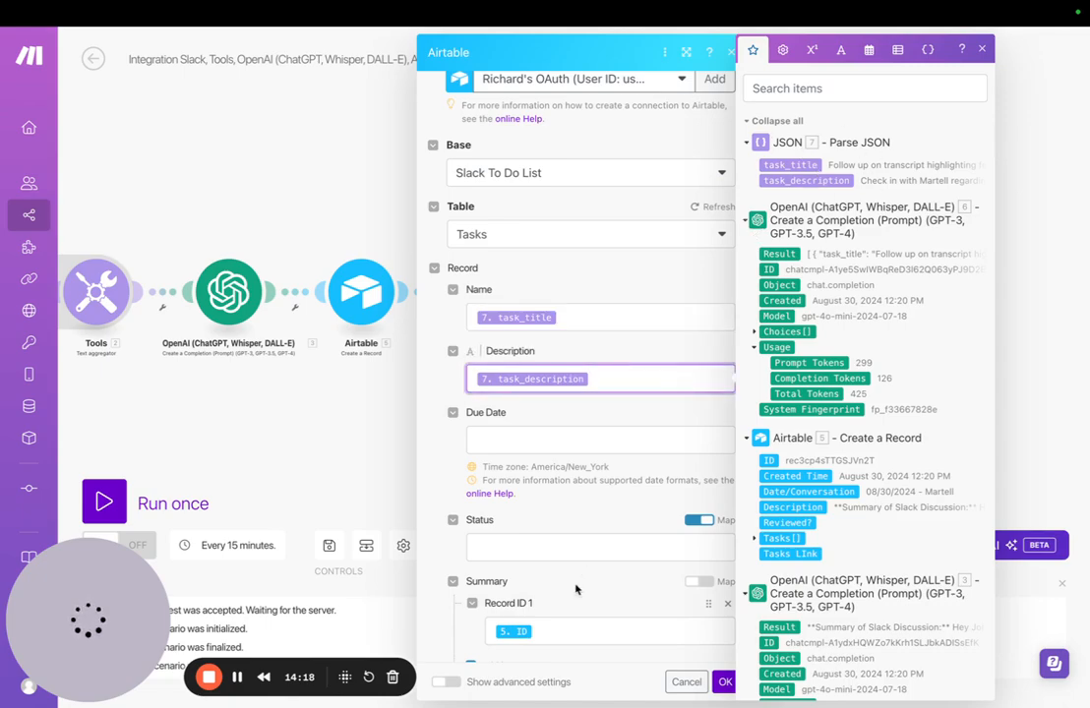
scroll(502, 510, down, 1)
click(381, 233)
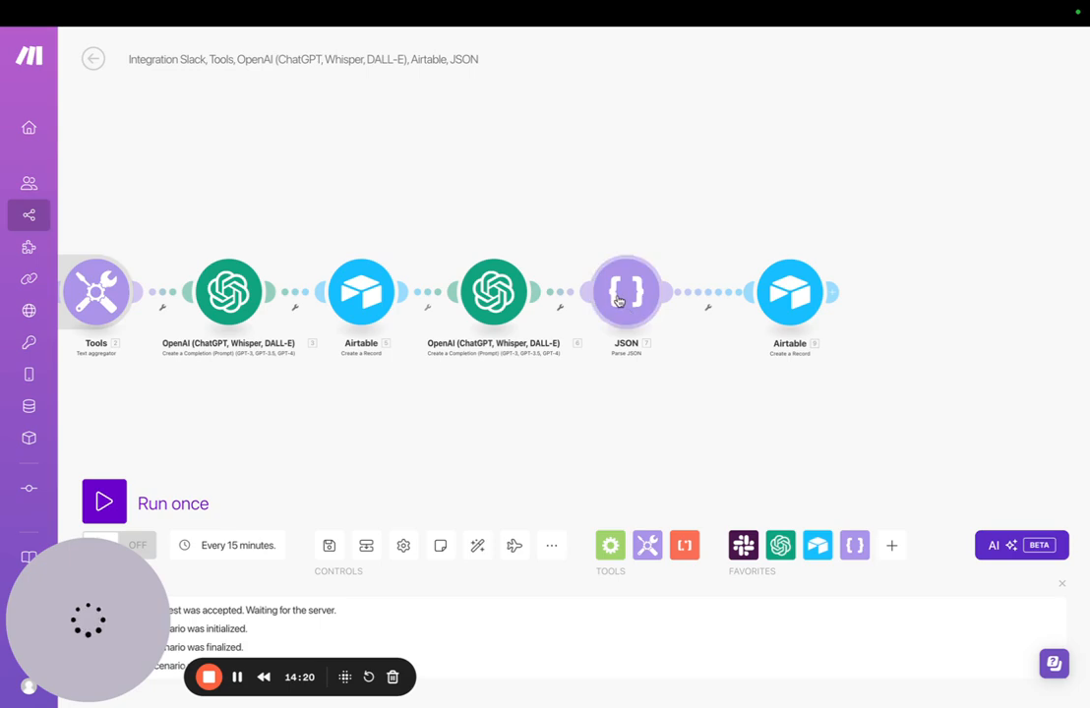
- Insert a second Parse JSON module between the existing JSON module and the last Airtable module
right_click(697, 295)
click(745, 201)
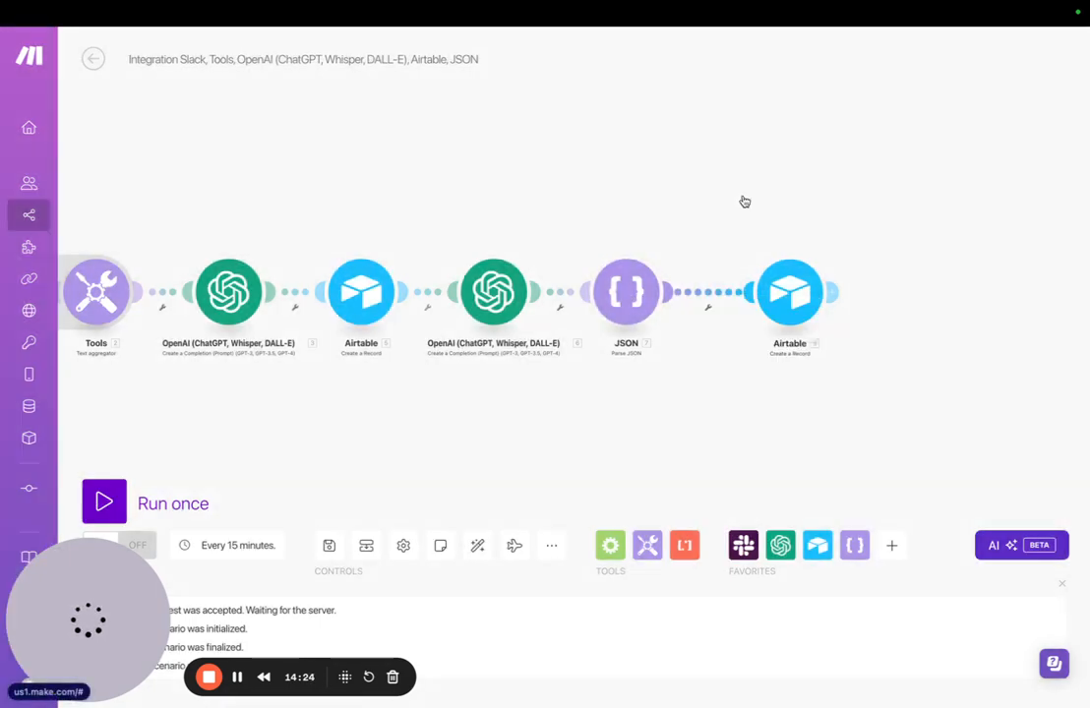
right_click(704, 291)
click(762, 397)
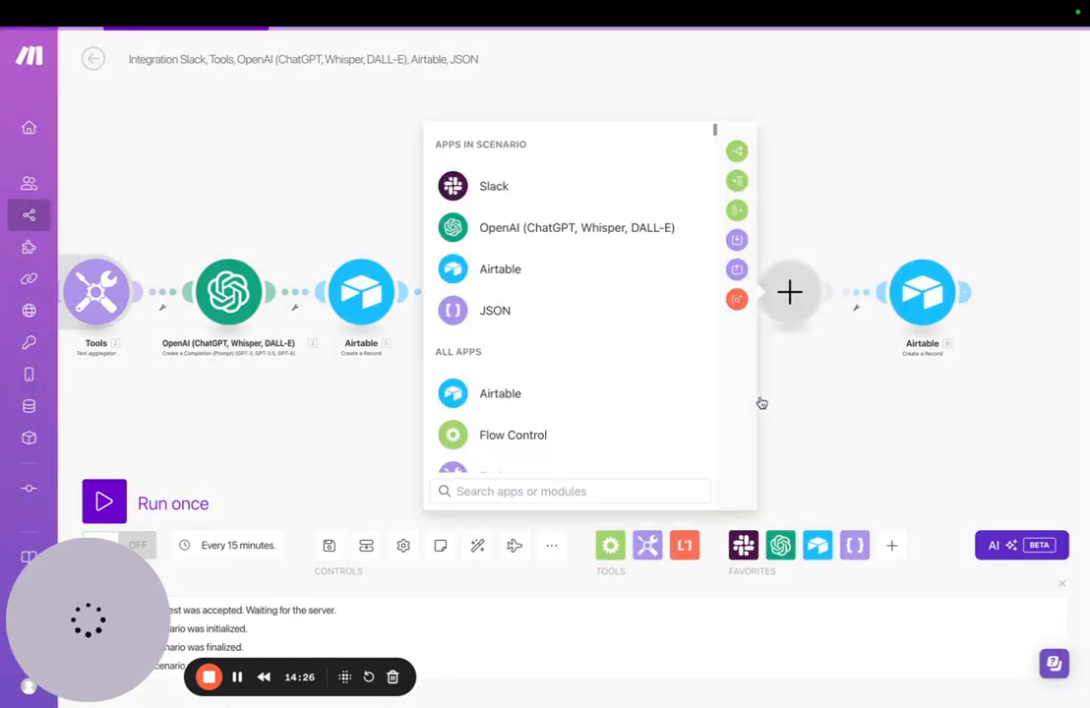
text(json)
click(546, 186)
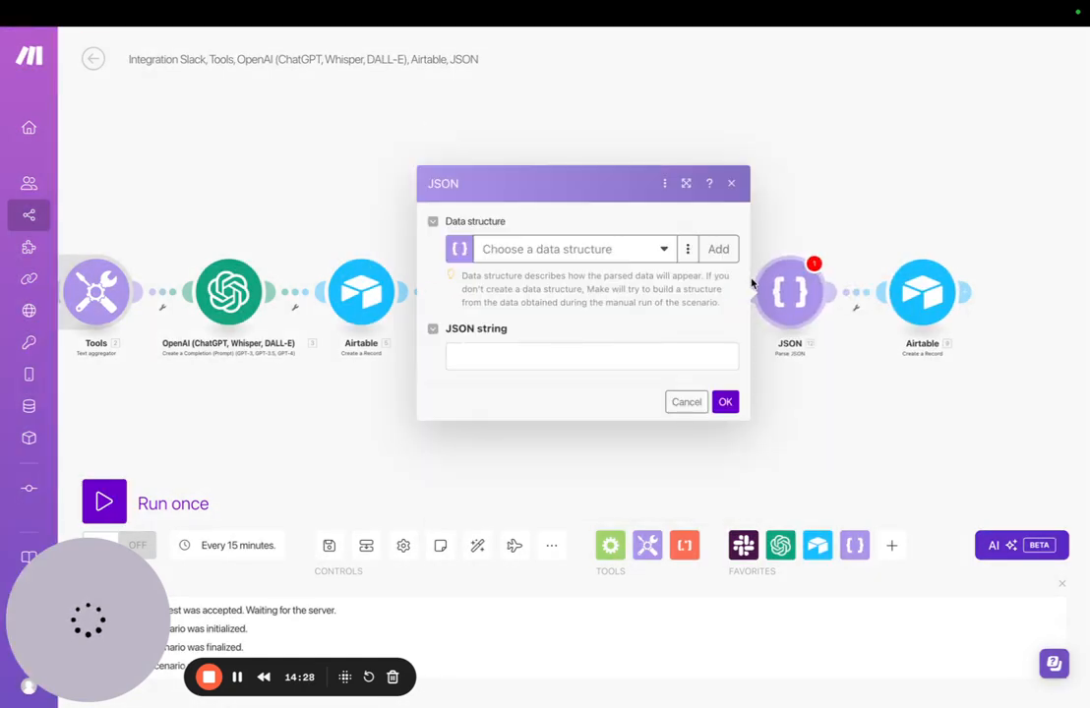
- Map the second OpenAI module's Choices[]: Message.Content as the added JSON module's JSON string and save it
click(545, 355)
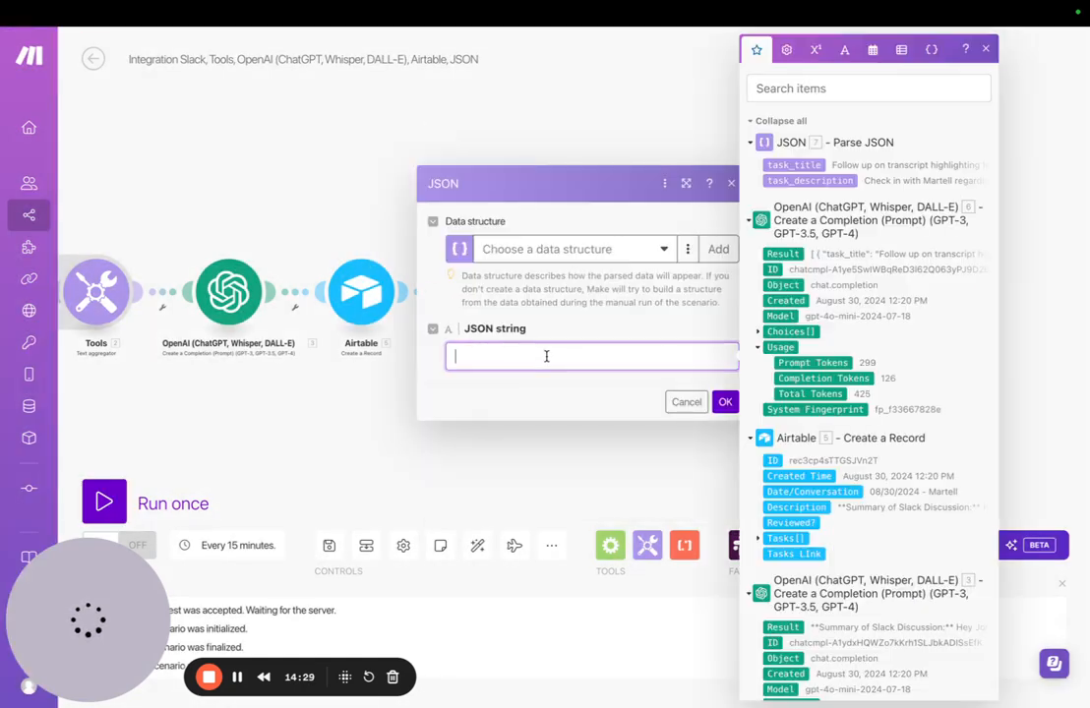
click(760, 336)
click(769, 408)
click(808, 441)
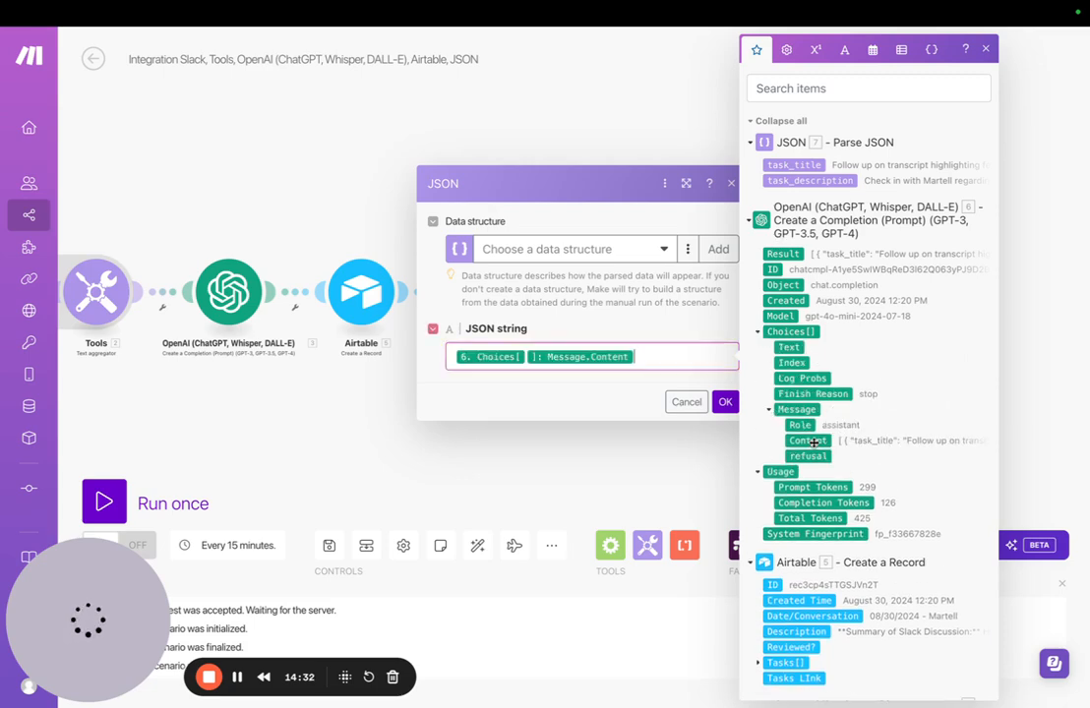
click(704, 404)
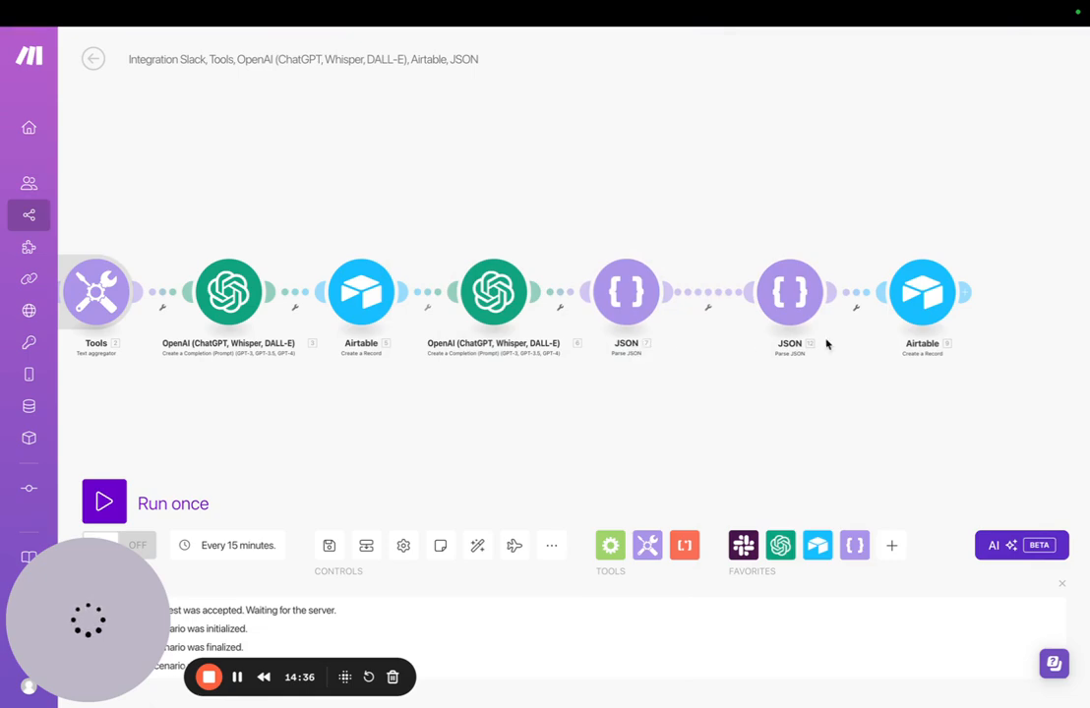
- Check which JSON variables can be mapped to the last Airtable module's Name field, and close its settings
click(920, 295)
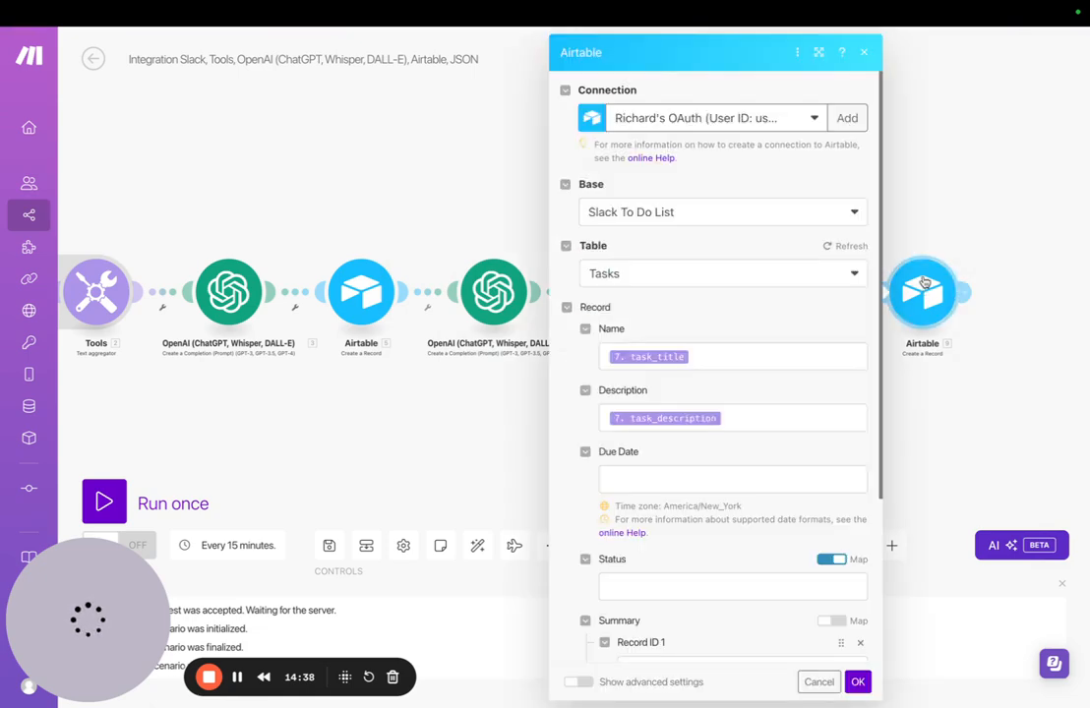
click(720, 361)
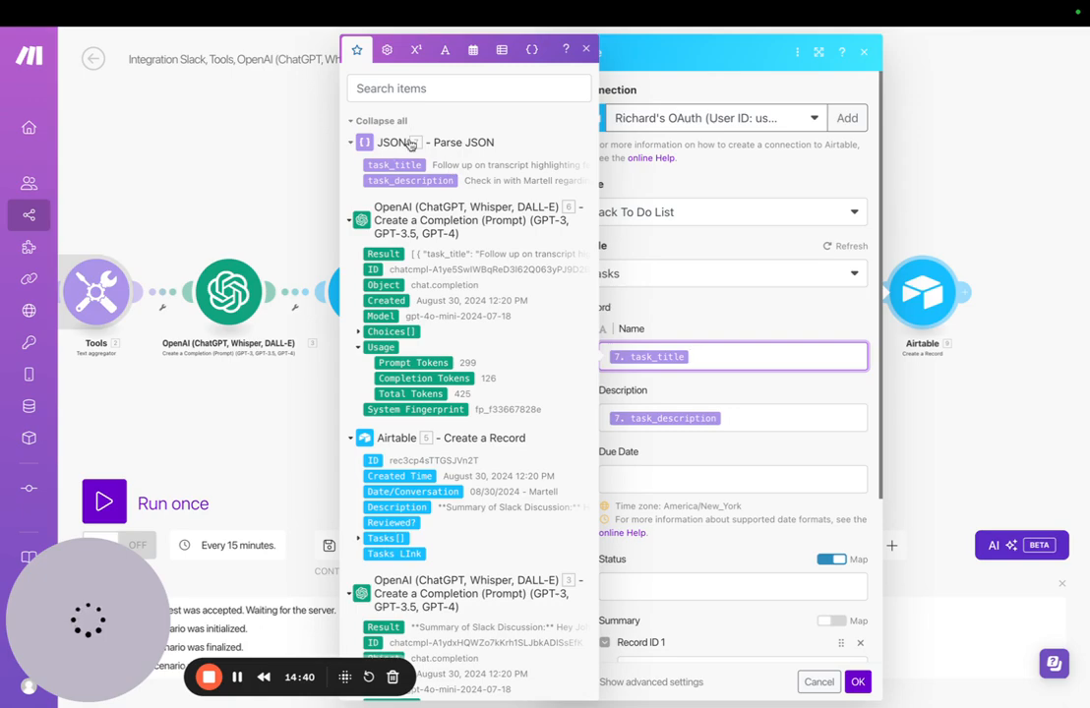
click(280, 157)
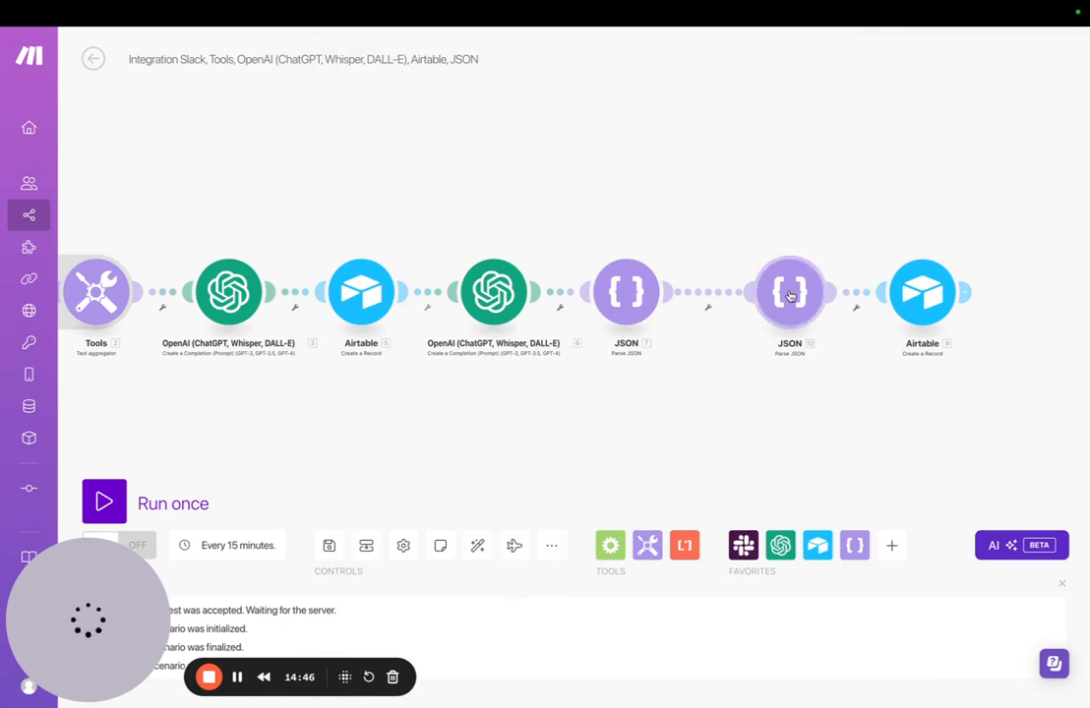
- Copy the sample JSON array with task_title and task_description from the second OpenAI module's system message, and close the settings
click(490, 287)
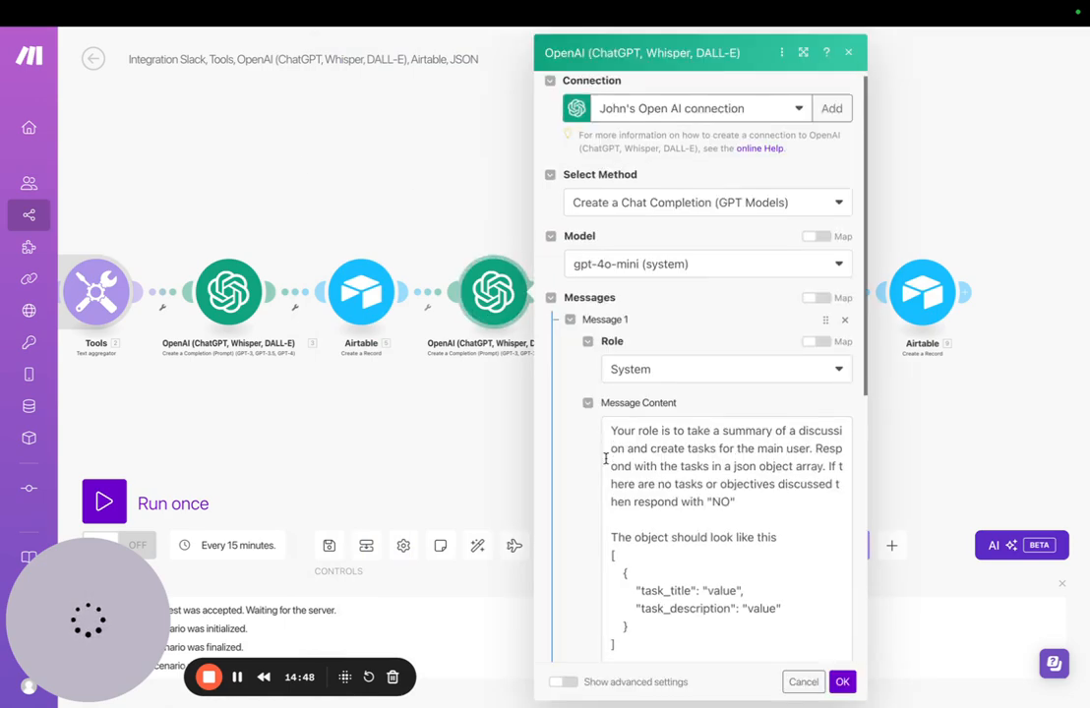
scroll(606, 458, down, 1)
drag(622, 583, 610, 499)
key(ctrl+c)
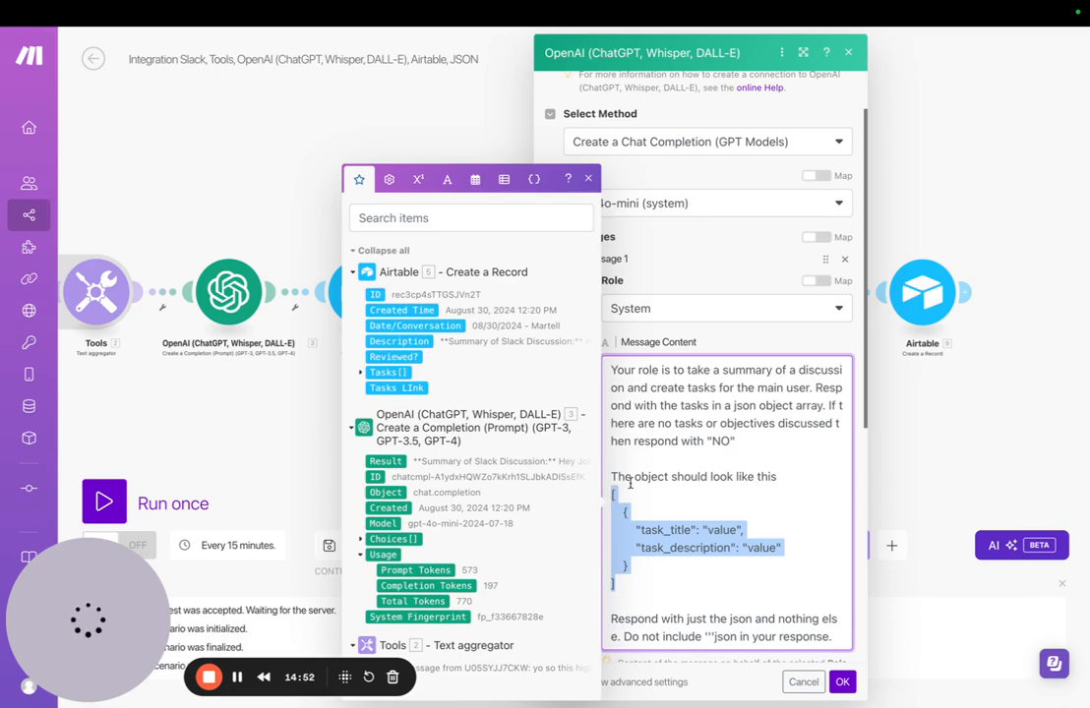
click(1015, 351)
- Run only the added JSON module, with one Choices item whose message Content is the copied sample JSON array
right_click(782, 298)
click(828, 329)
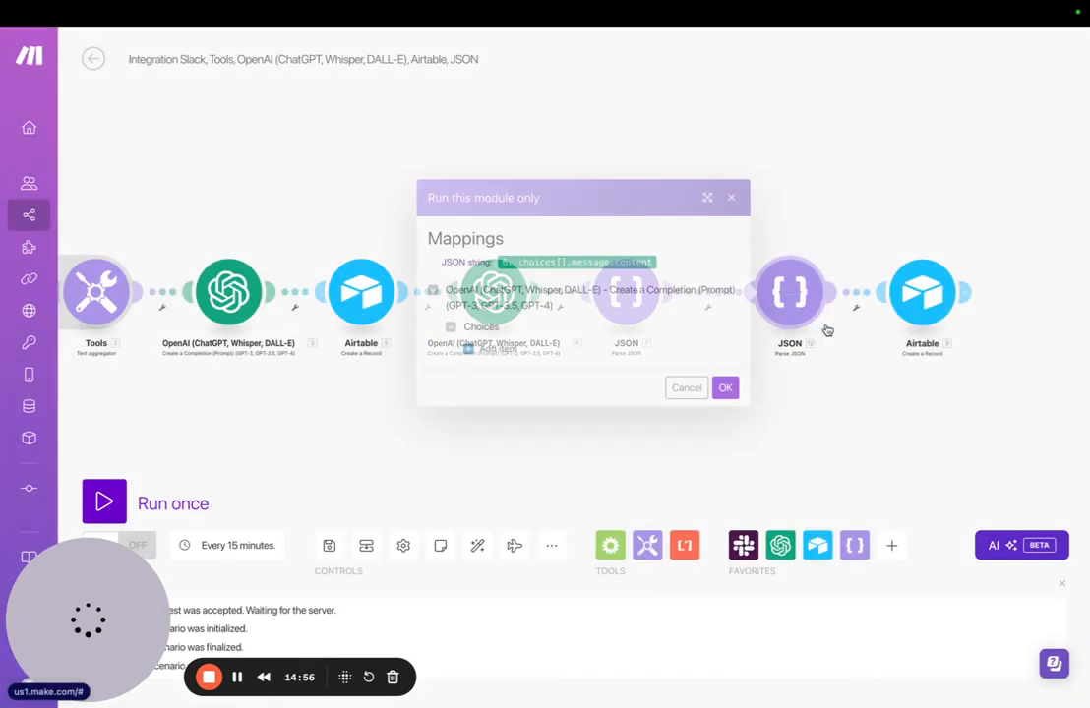
click(493, 348)
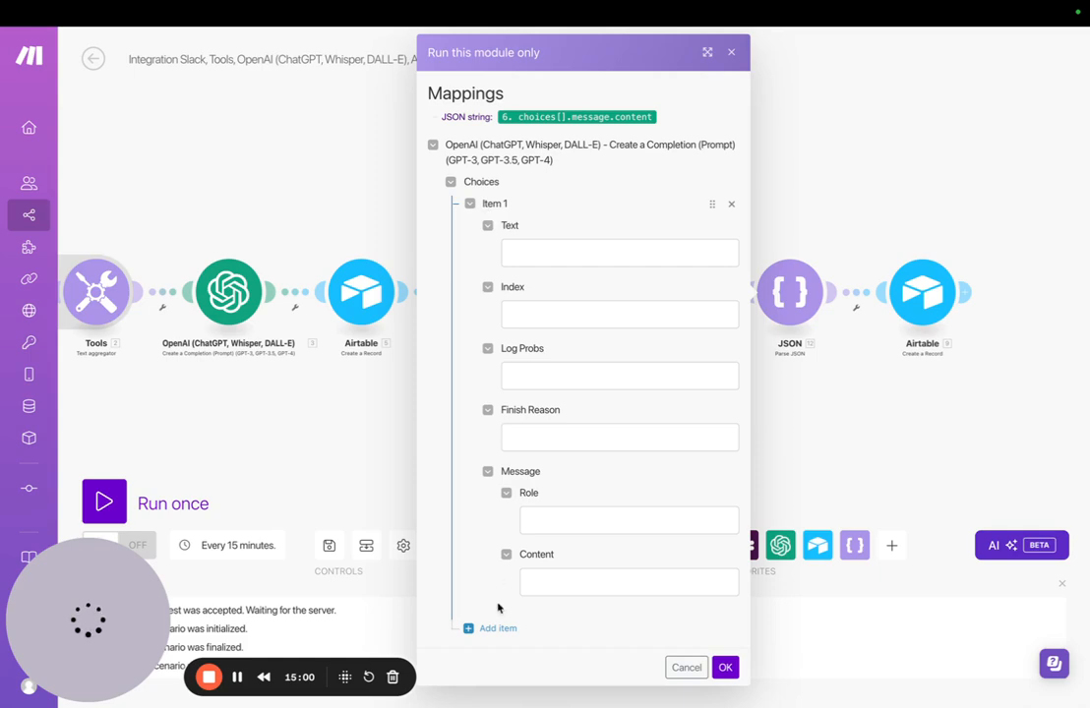
click(541, 578)
key(ctrl+v)
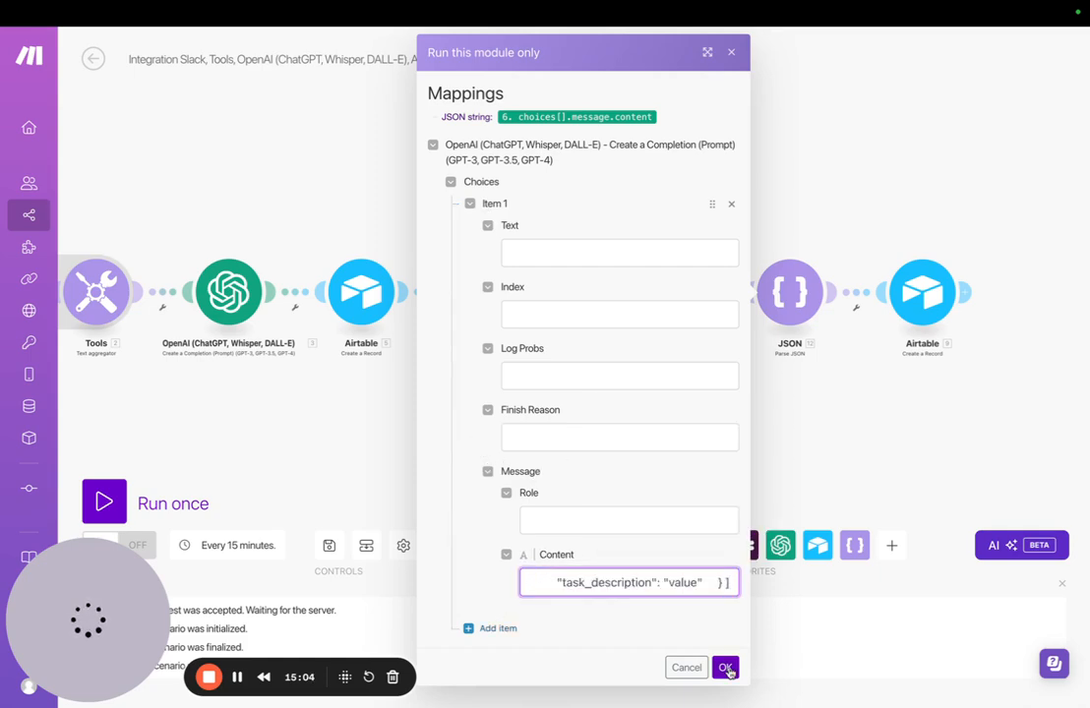
click(725, 667)
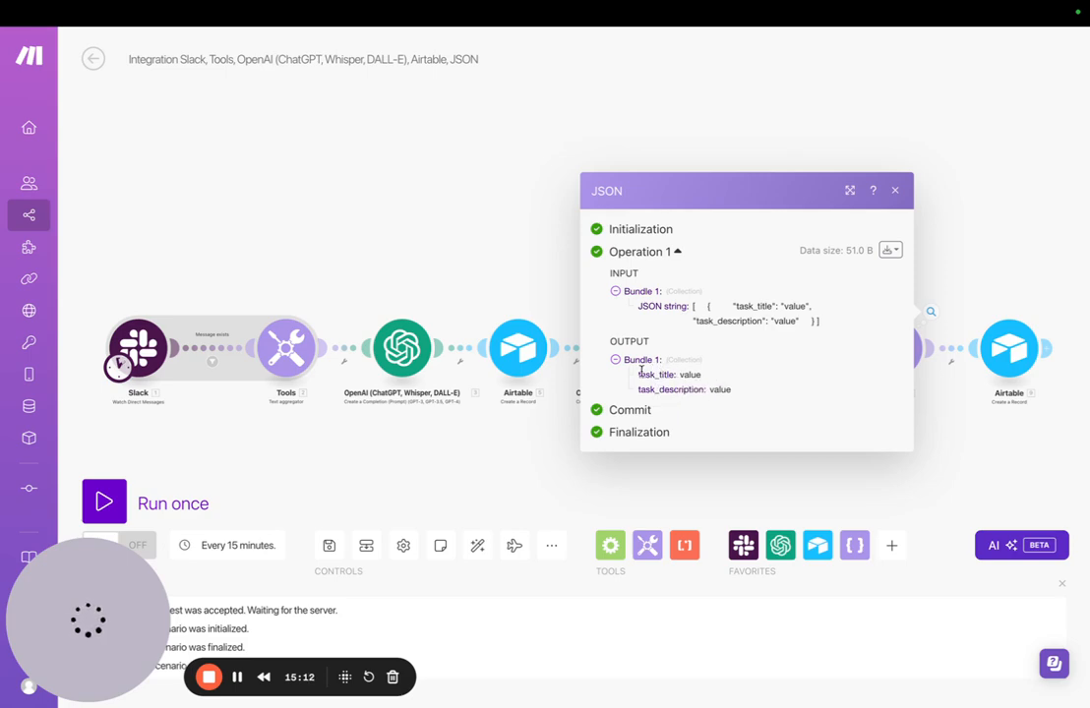
- Examine the added JSON module's output bundle, and recheck the last Airtable module's task mappings
drag(640, 392, 735, 392)
click(795, 372)
click(1007, 292)
click(1008, 348)
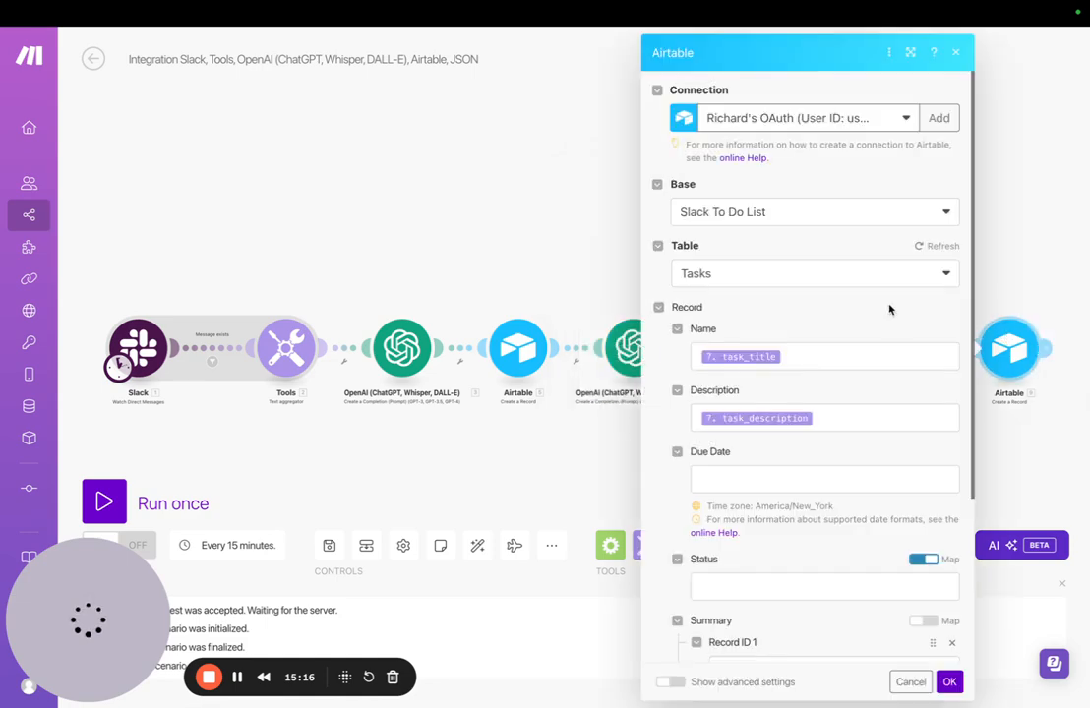
click(580, 247)
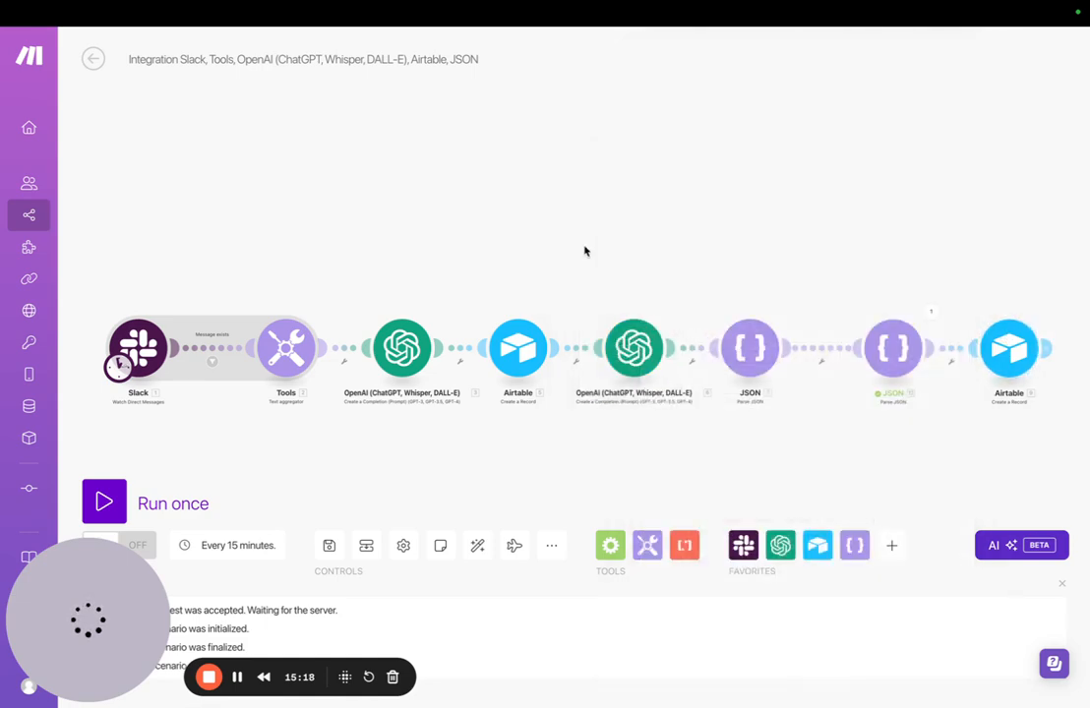
- Delete the added JSON module and move the last Airtable module closer to the remaining JSON module
right_click(891, 356)
click(942, 533)
drag(998, 359, 866, 359)
- Examine how the last Airtable module links its Summary field to the first Airtable module's record ID, and close its settings
click(866, 359)
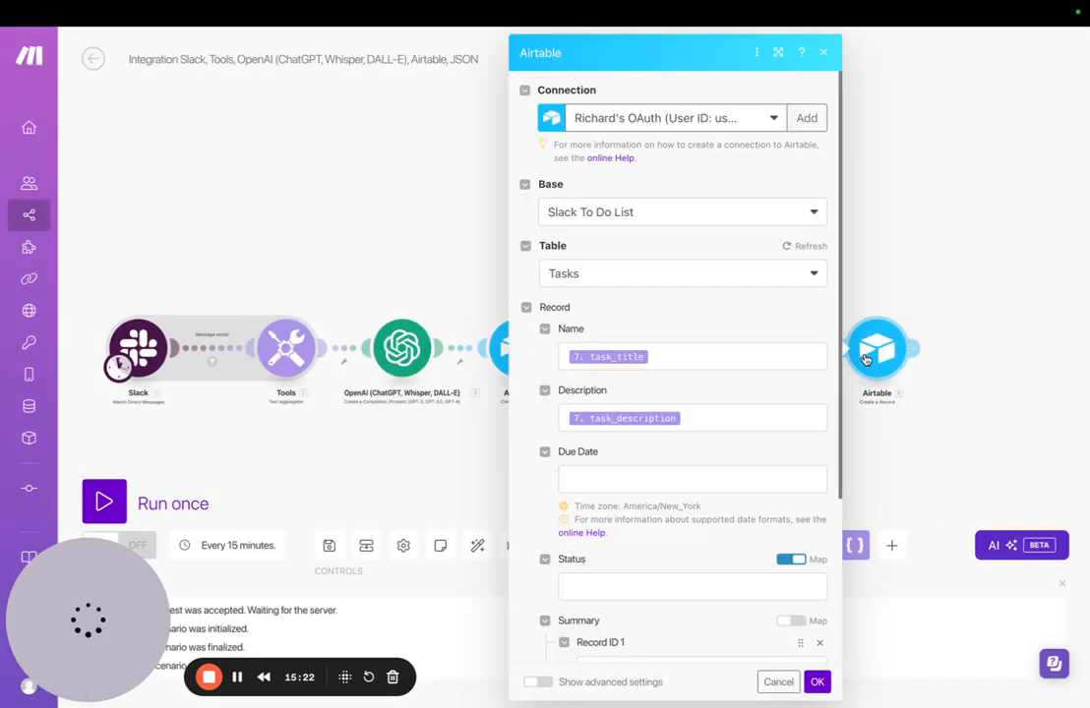
scroll(676, 408, down, 4)
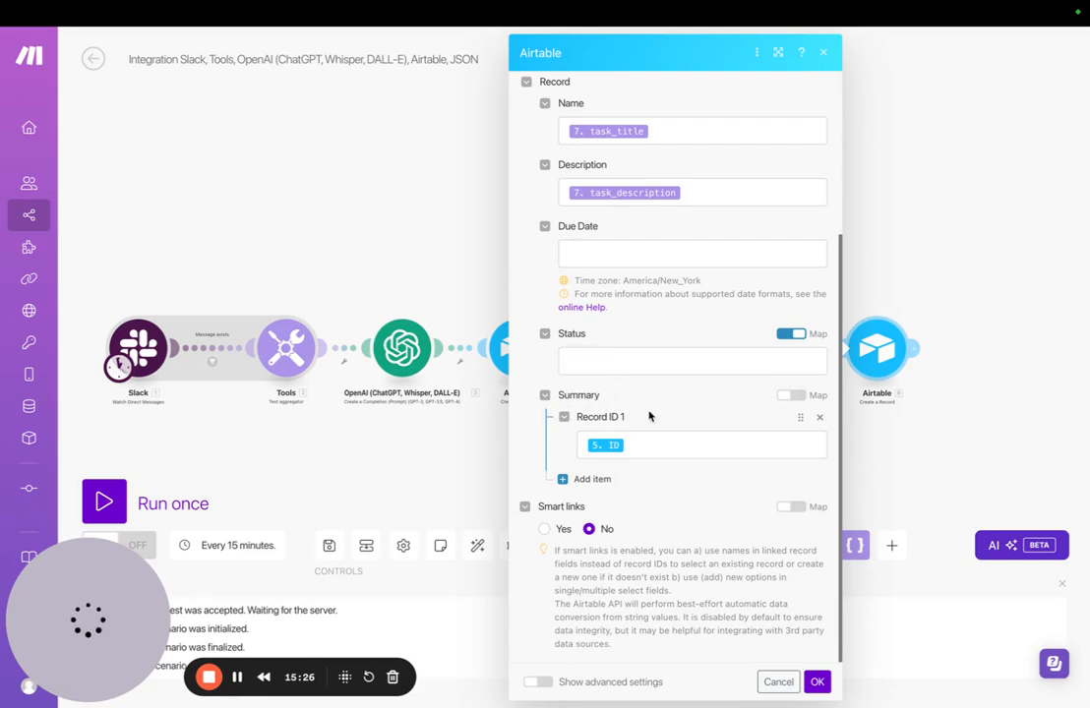
click(645, 442)
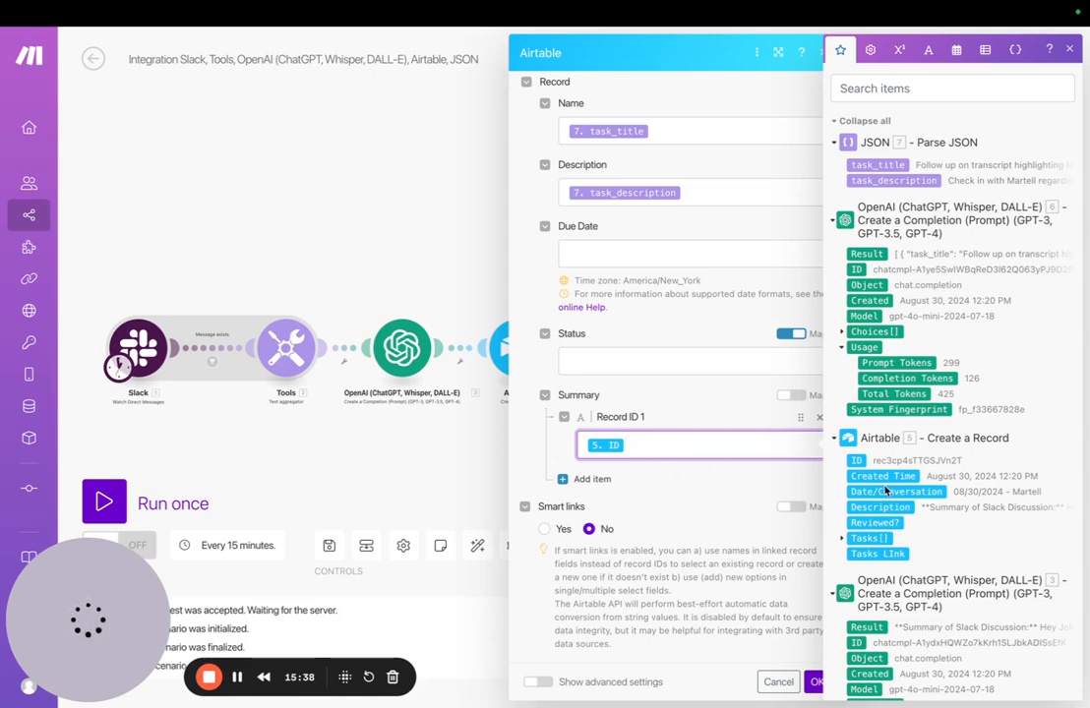
scroll(866, 423, down, 2)
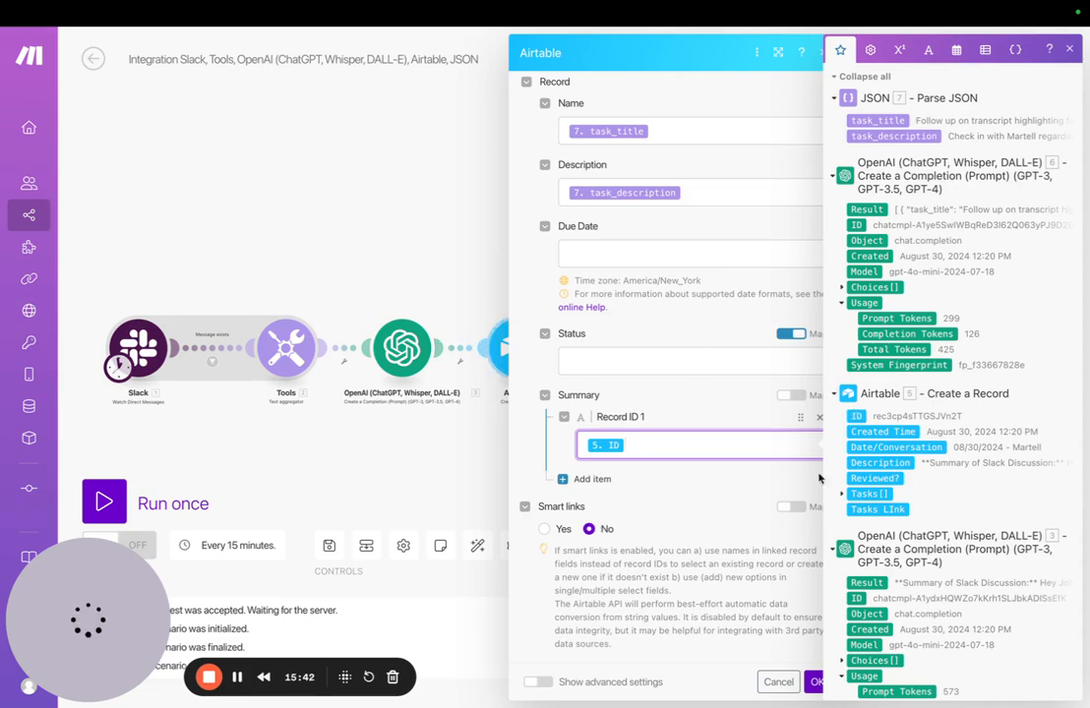
click(358, 277)
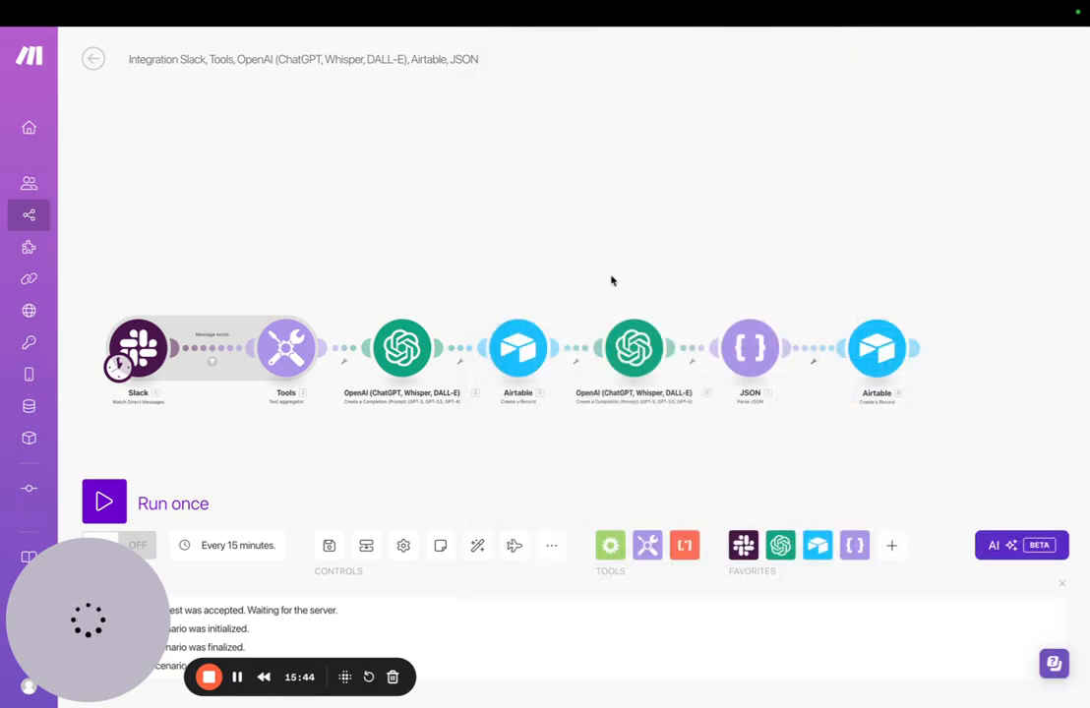
- Rename the first OpenAI module as "Create Summary"
drag(611, 282, 676, 261)
right_click(467, 337)
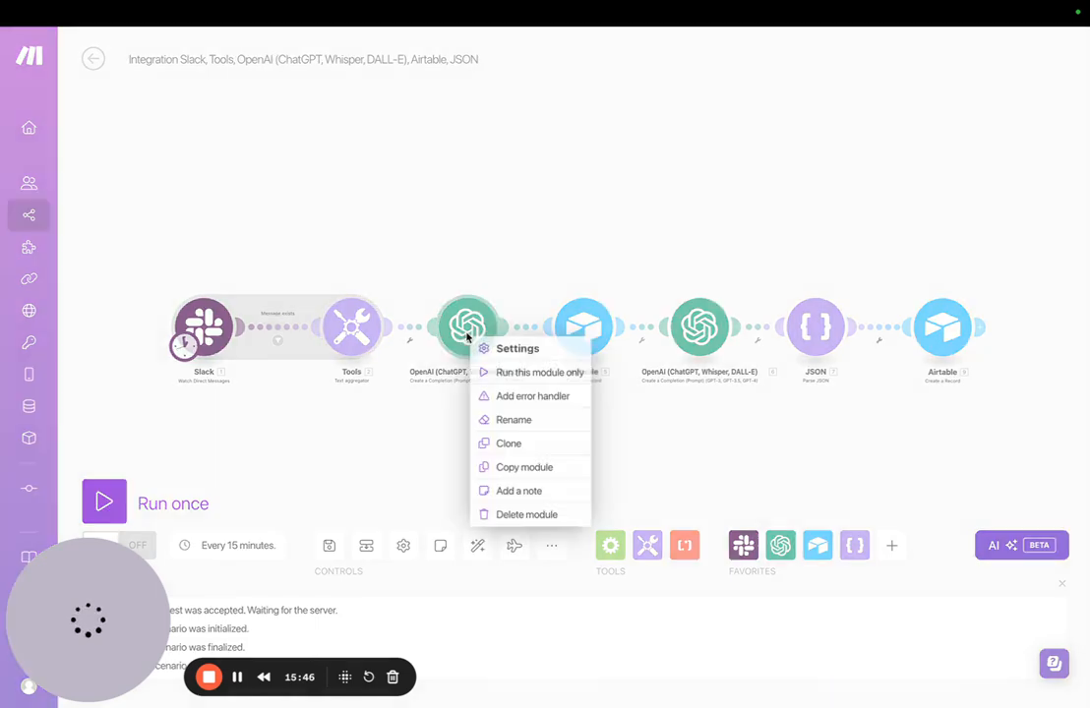
click(515, 421)
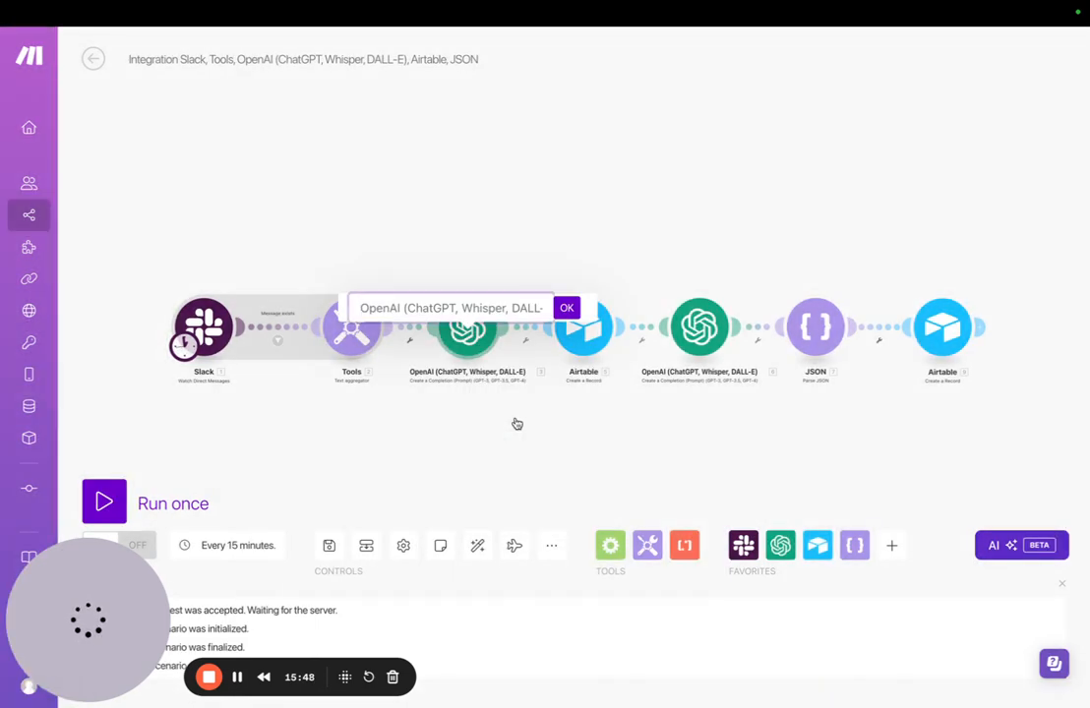
key(ctrl+a)
text(Create Summar)
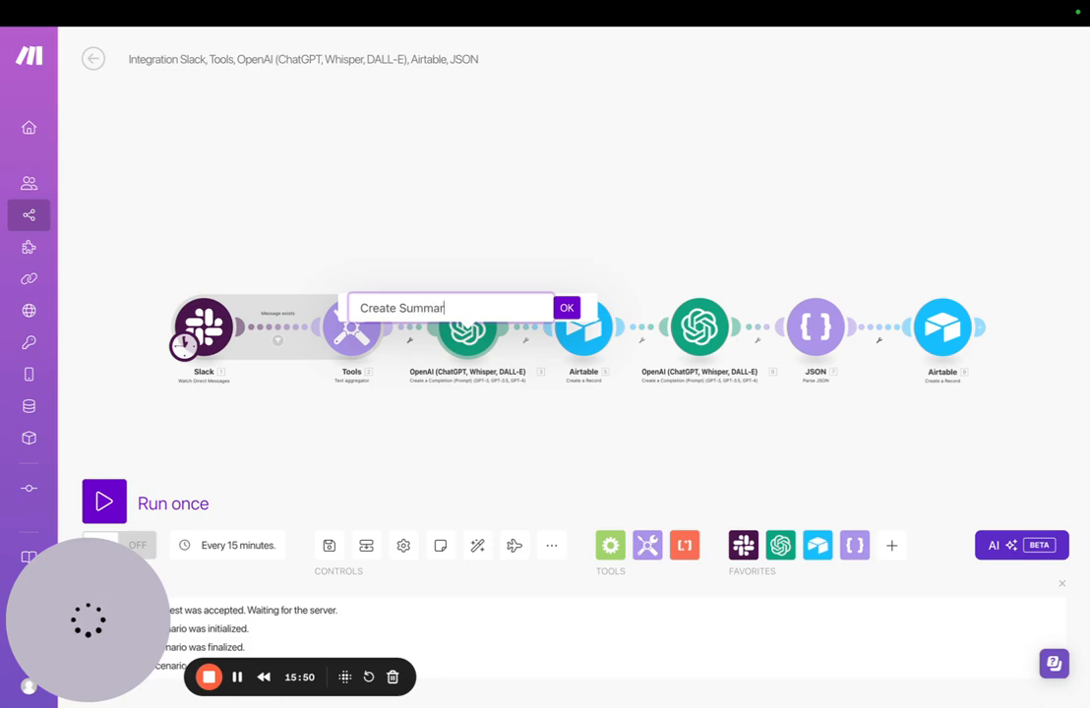
click(565, 308)
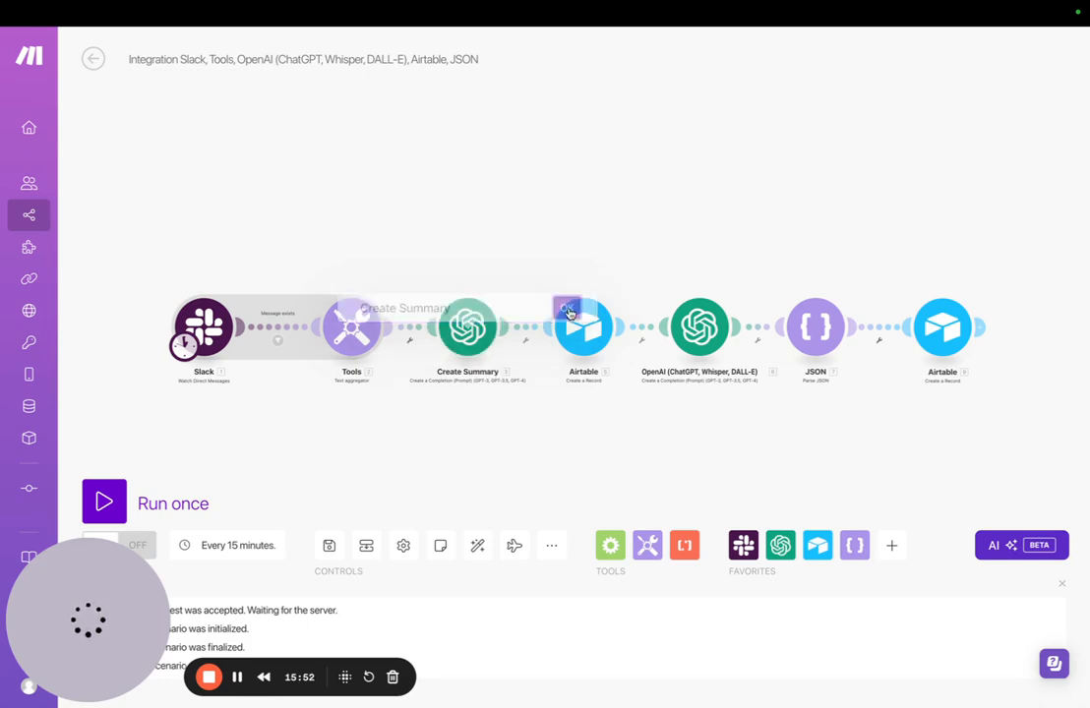
- Rename the first Airtable module as "Add Summary to Airtable"
right_click(581, 337)
click(620, 422)
text(A)
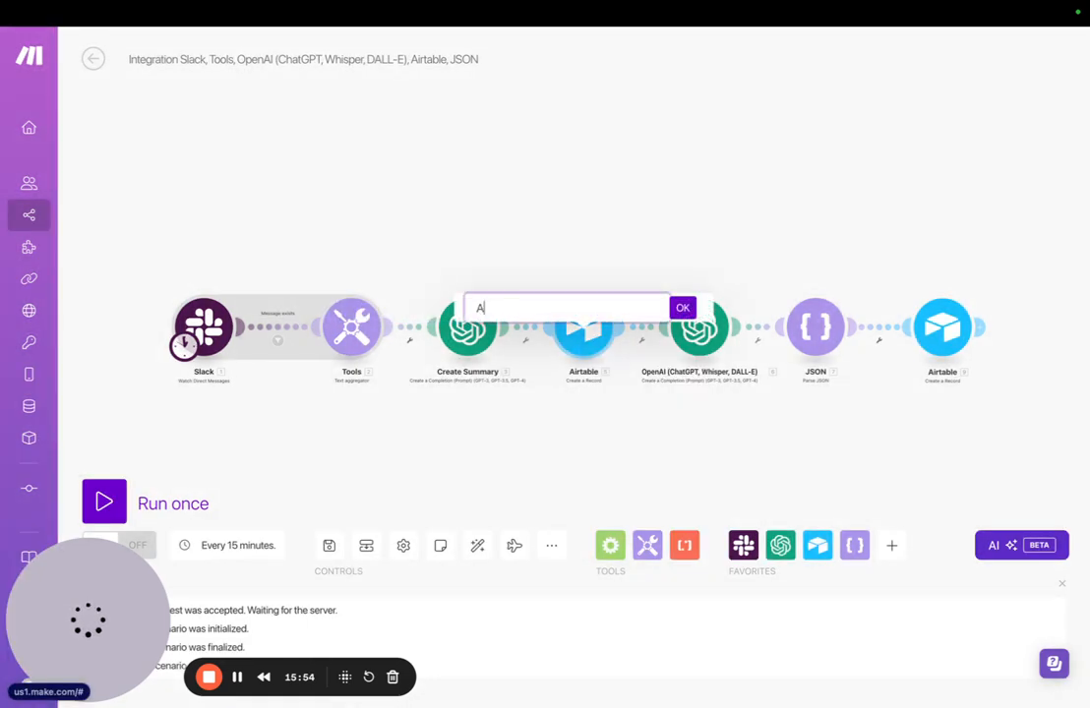
text(dd Summary to Airtable)
key(Return)
- Rename the second OpenAI module as "Create tasks"
right_click(706, 337)
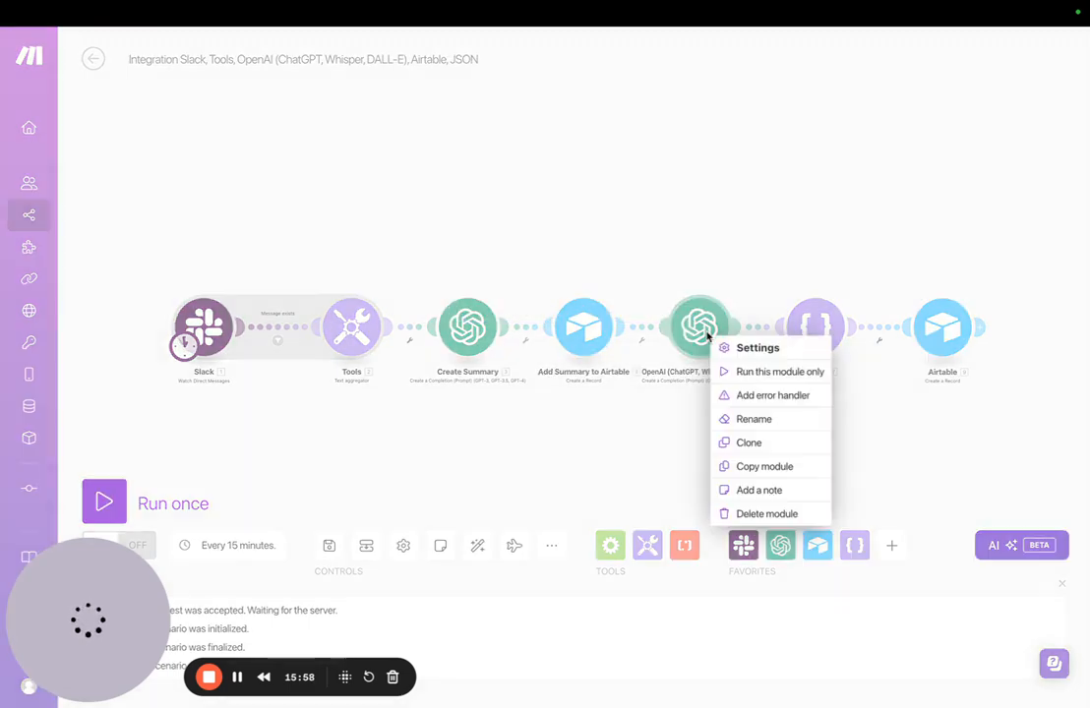
click(747, 418)
text(F)
key(BackSpace)
text(Create tasks)
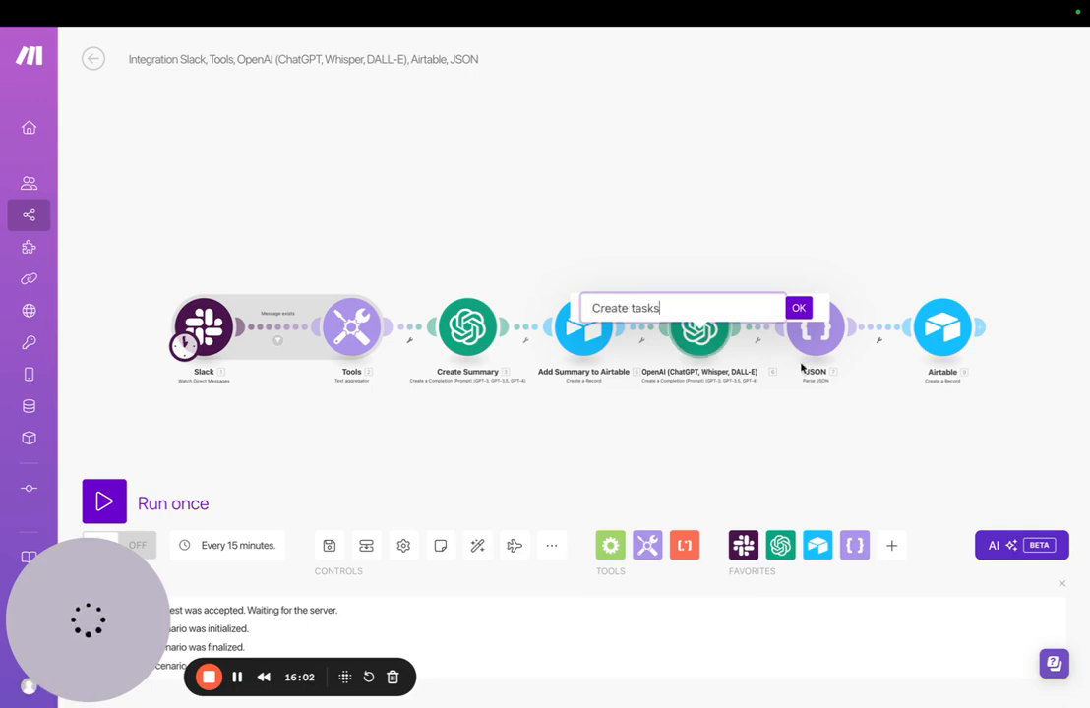
key(Return)
- Rename the last Airtable module as "Add tasks to airtable"
scroll(787, 290, right, 3)
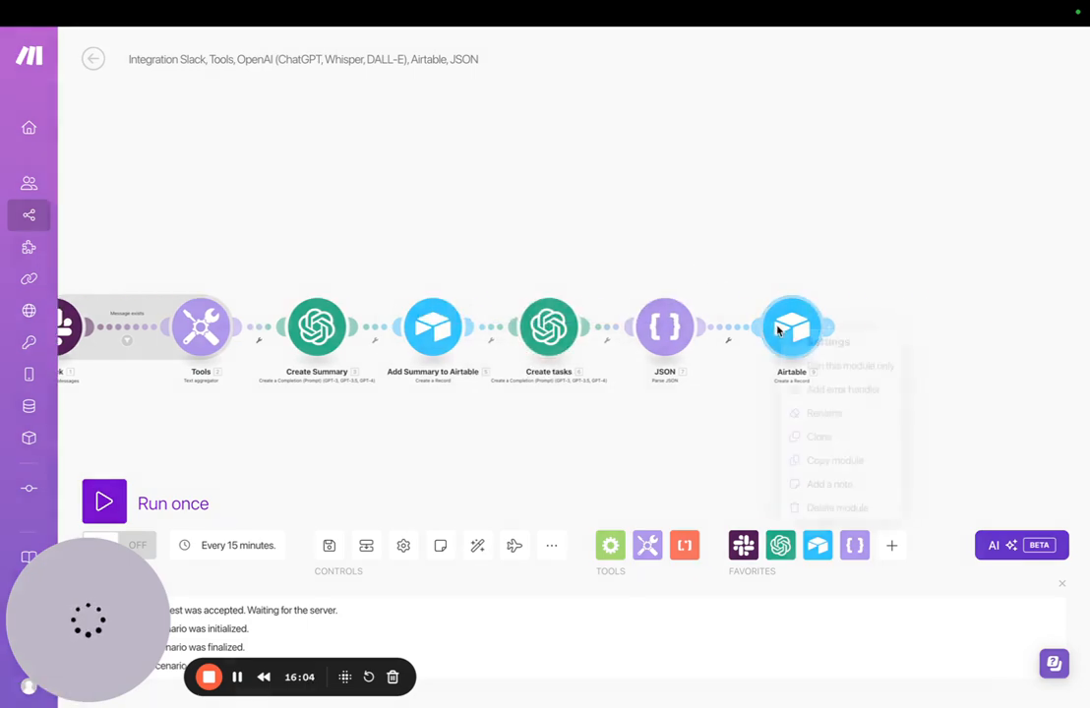
right_click(777, 330)
click(825, 411)
text(Add tasks to airtable)
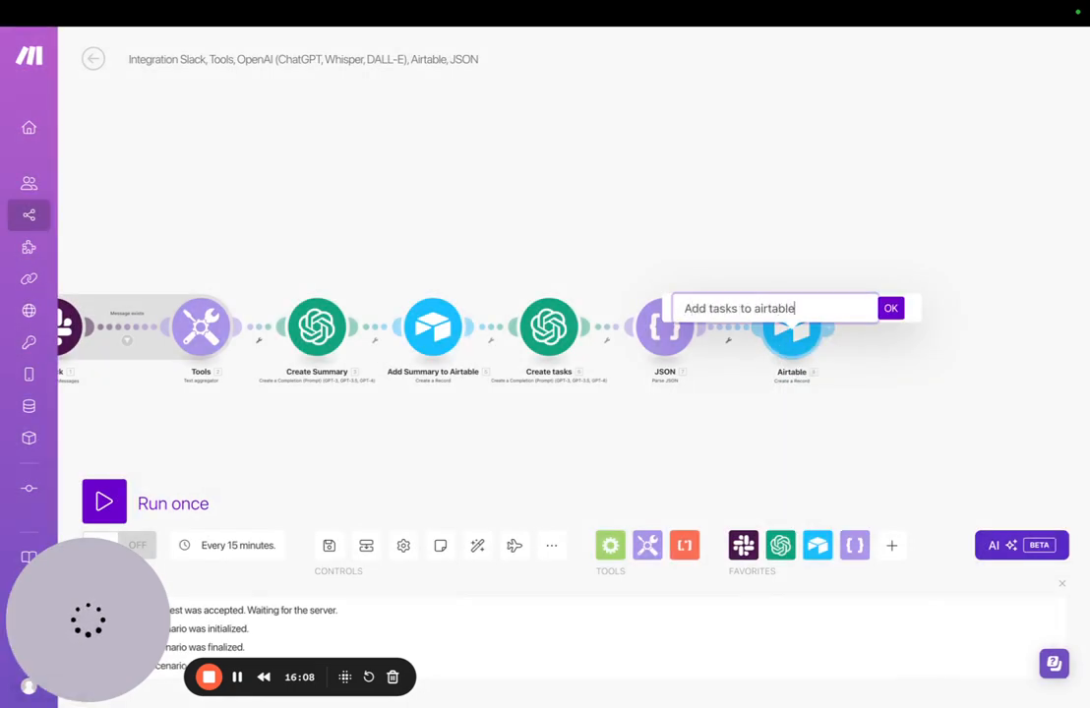
click(891, 308)
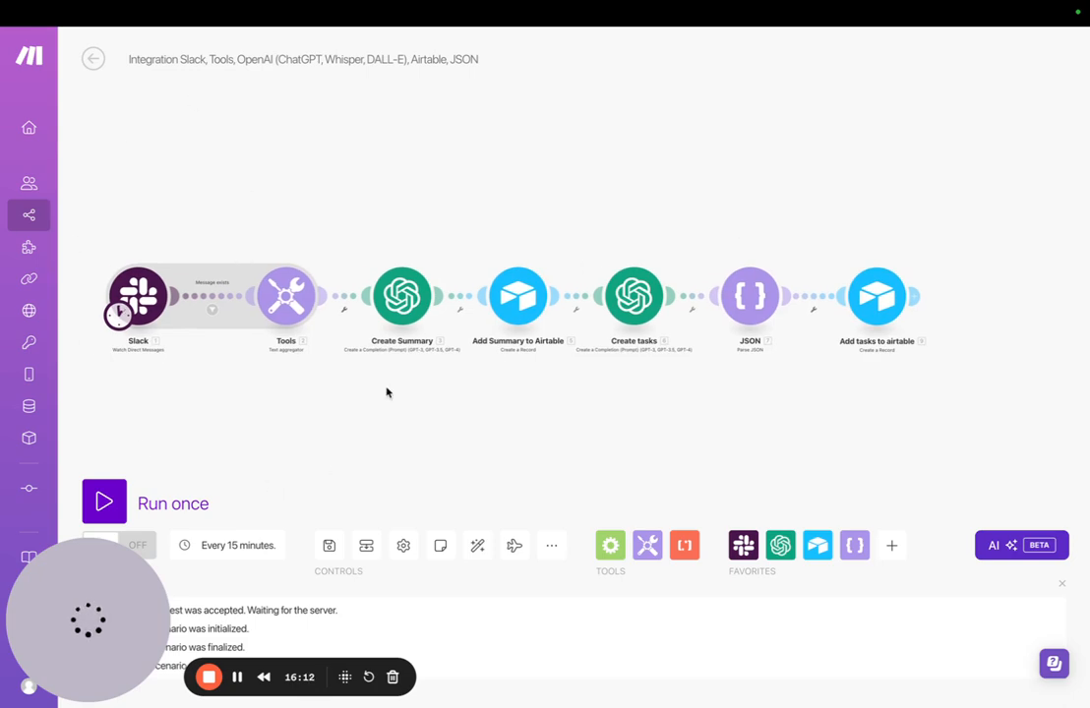
right_click(185, 269)
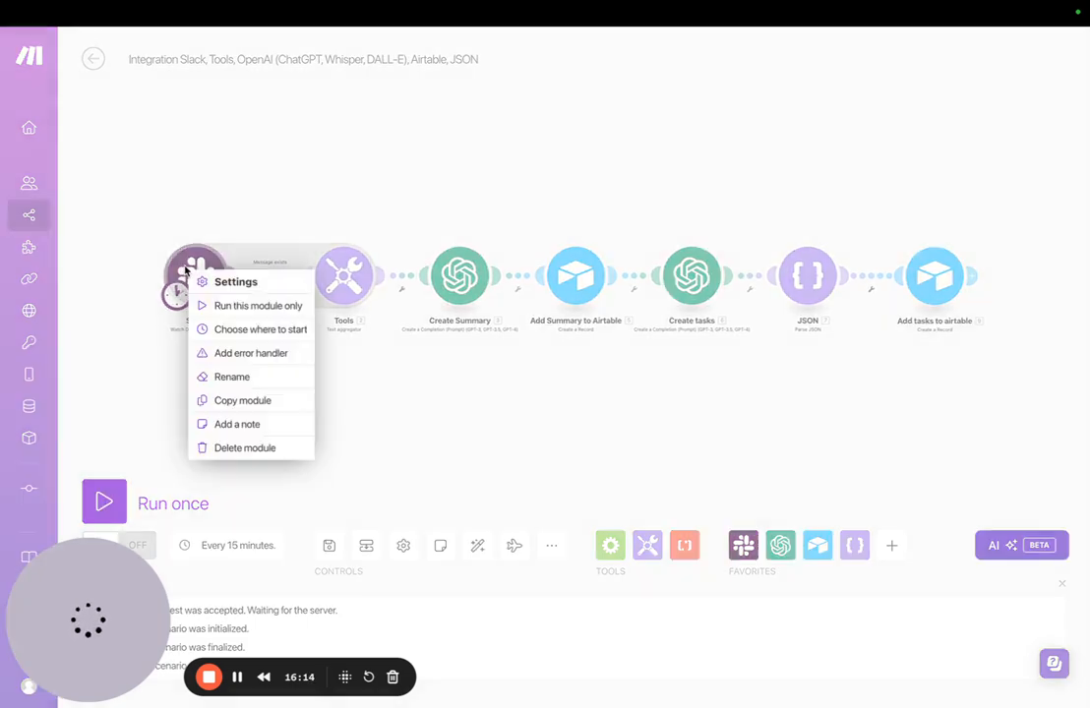
click(254, 329)
click(346, 433)
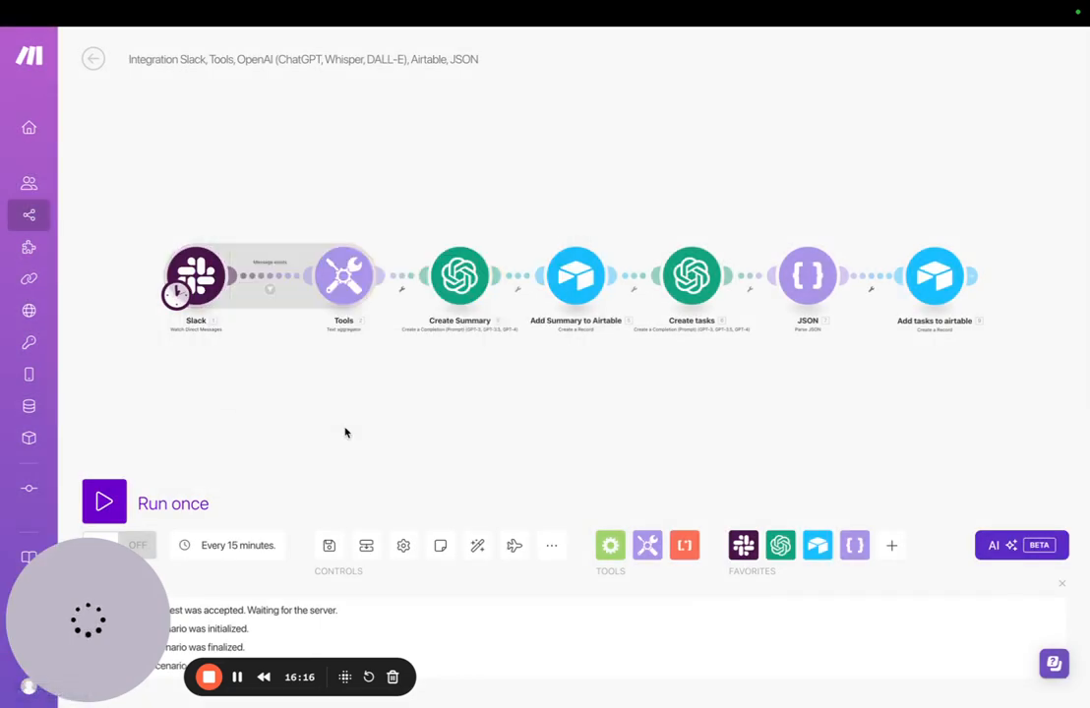
- Schedule the scenario to run every day at 11:59 PM
click(229, 546)
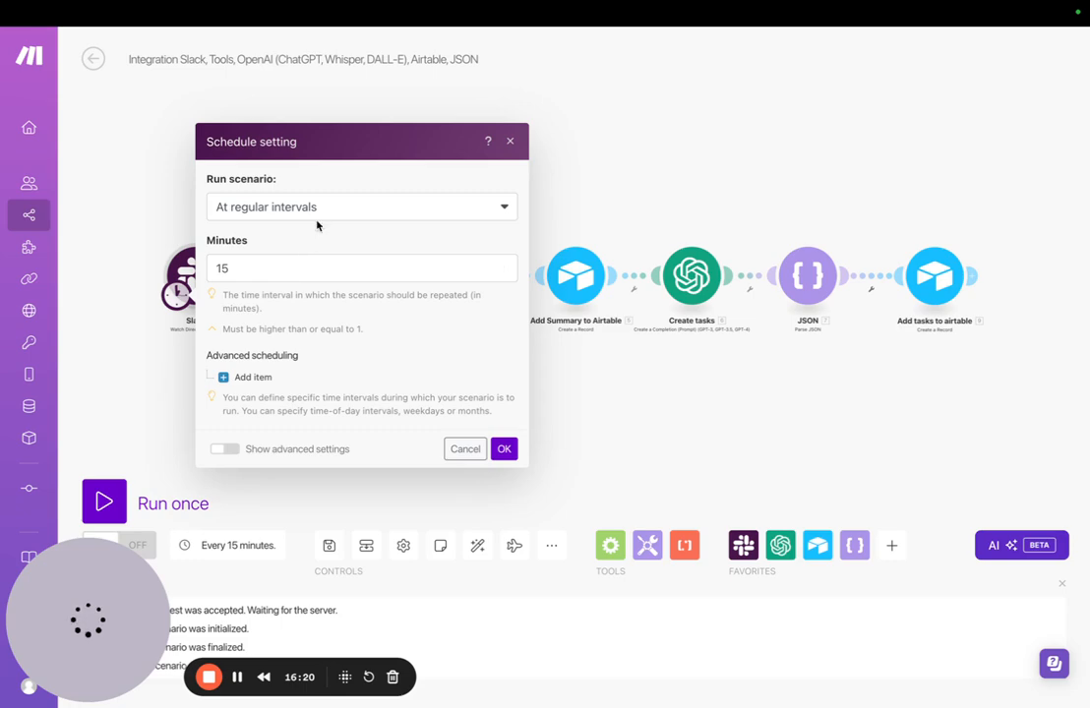
click(316, 213)
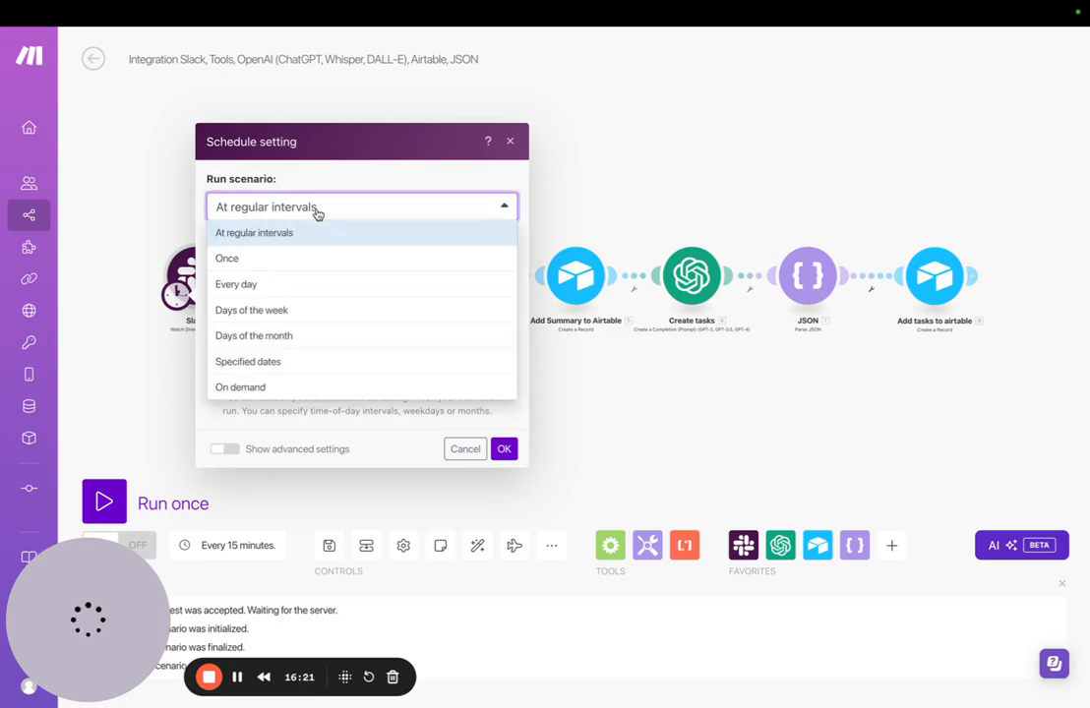
click(292, 285)
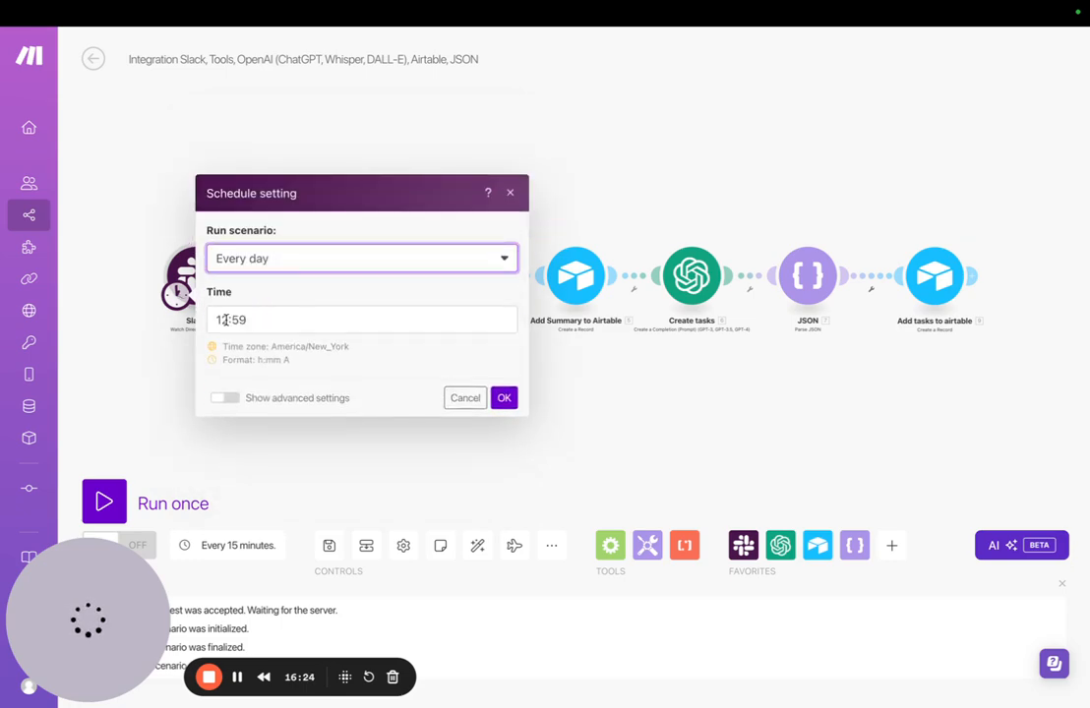
click(225, 319)
key(BackSpace)
text(1)
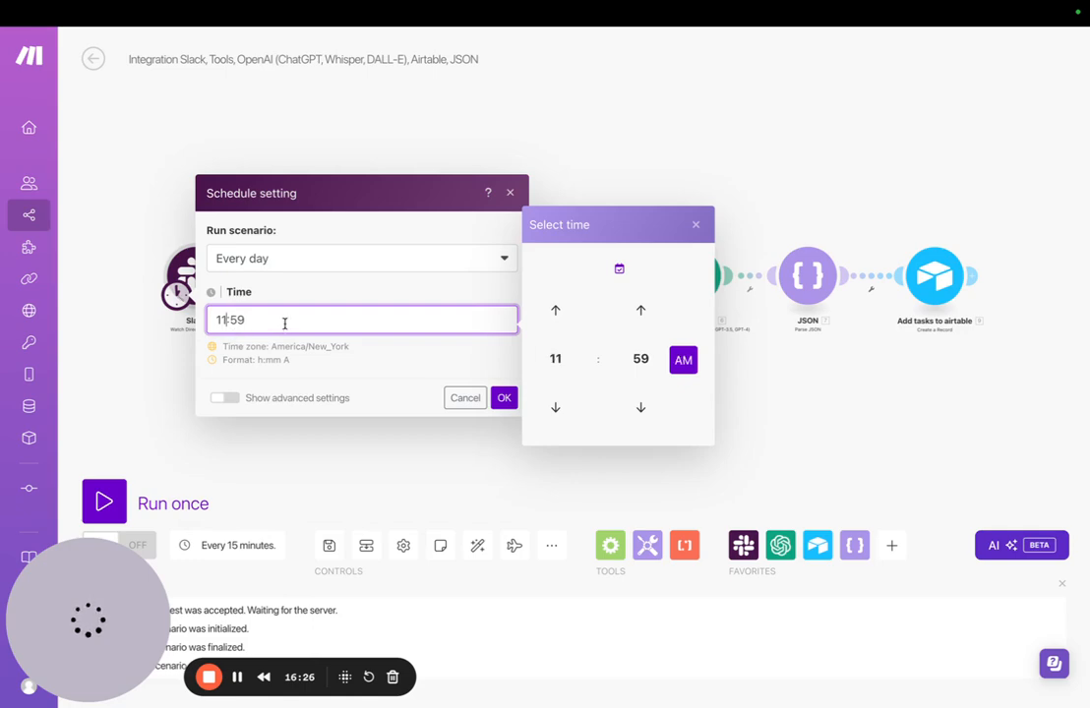
click(683, 360)
click(443, 368)
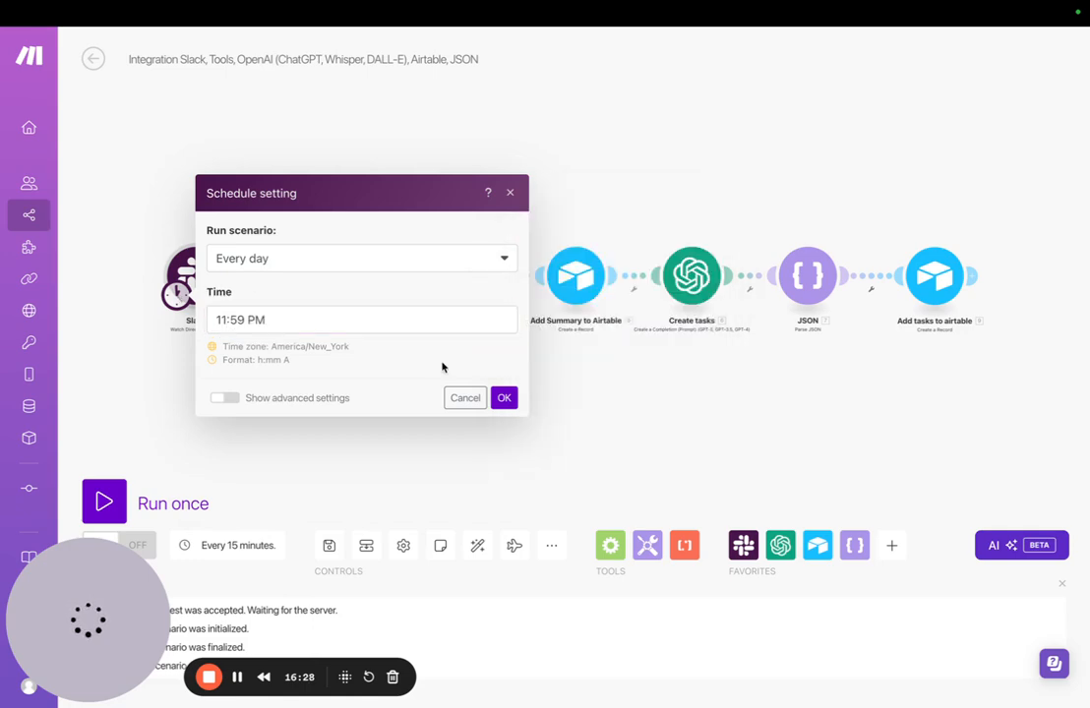
click(505, 397)
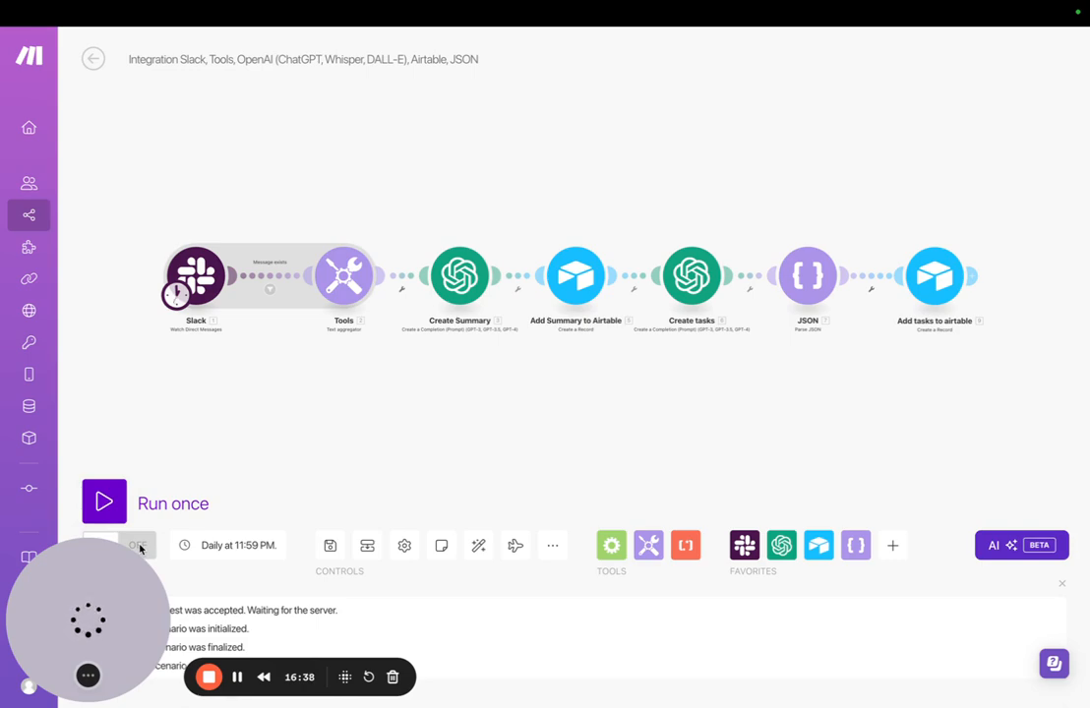
- Set the Slack module to start since the specific date 08/29/2024 2:59 PM, and run the scenario once
right_click(205, 271)
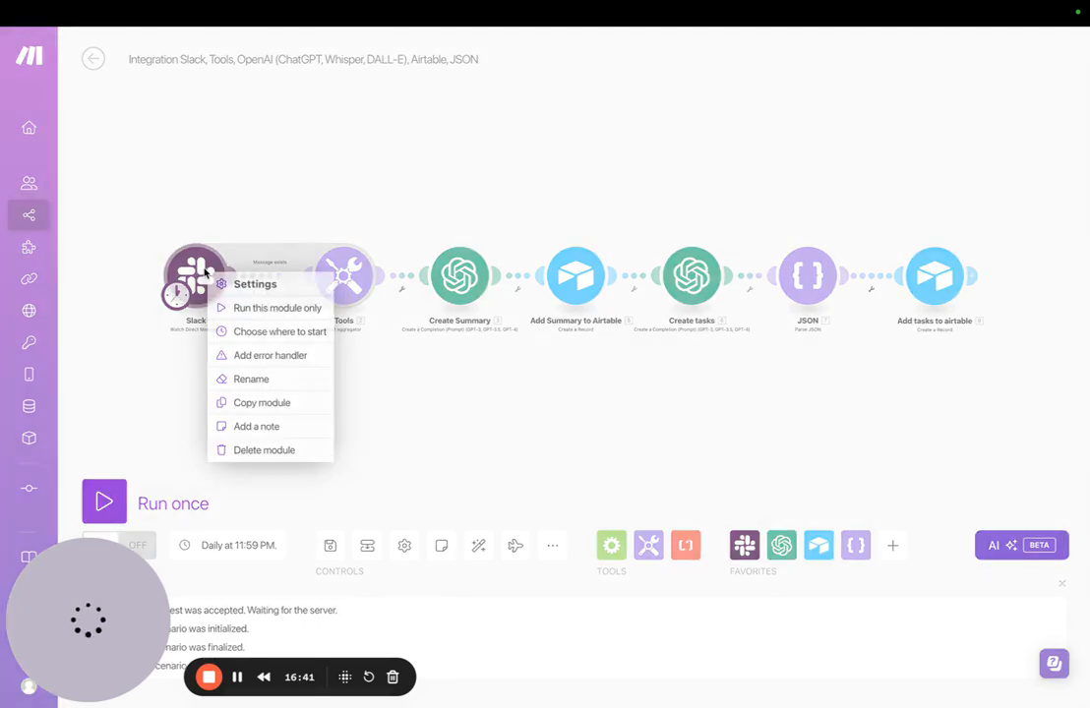
click(273, 331)
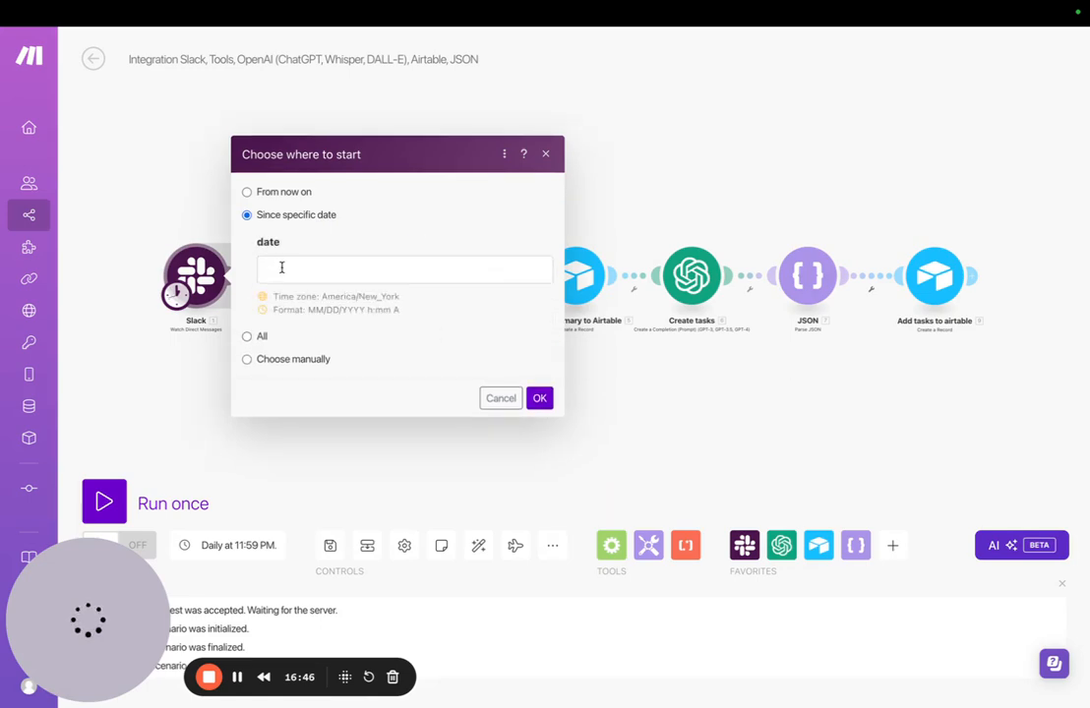
click(295, 266)
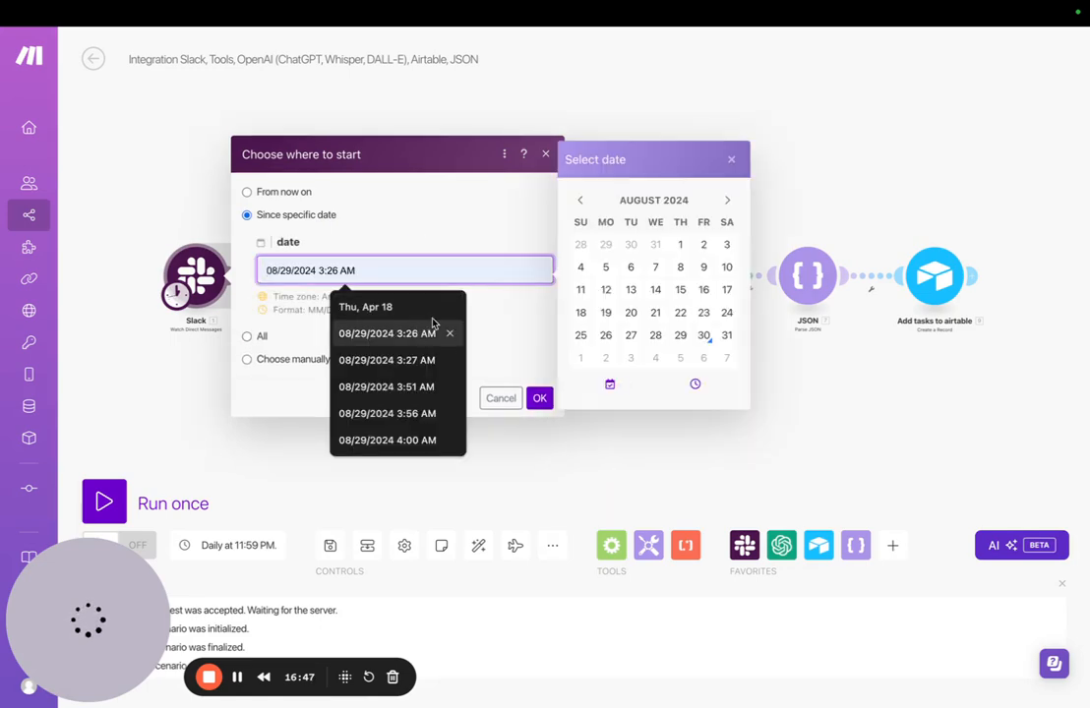
click(684, 335)
click(338, 268)
key(BackSpace)
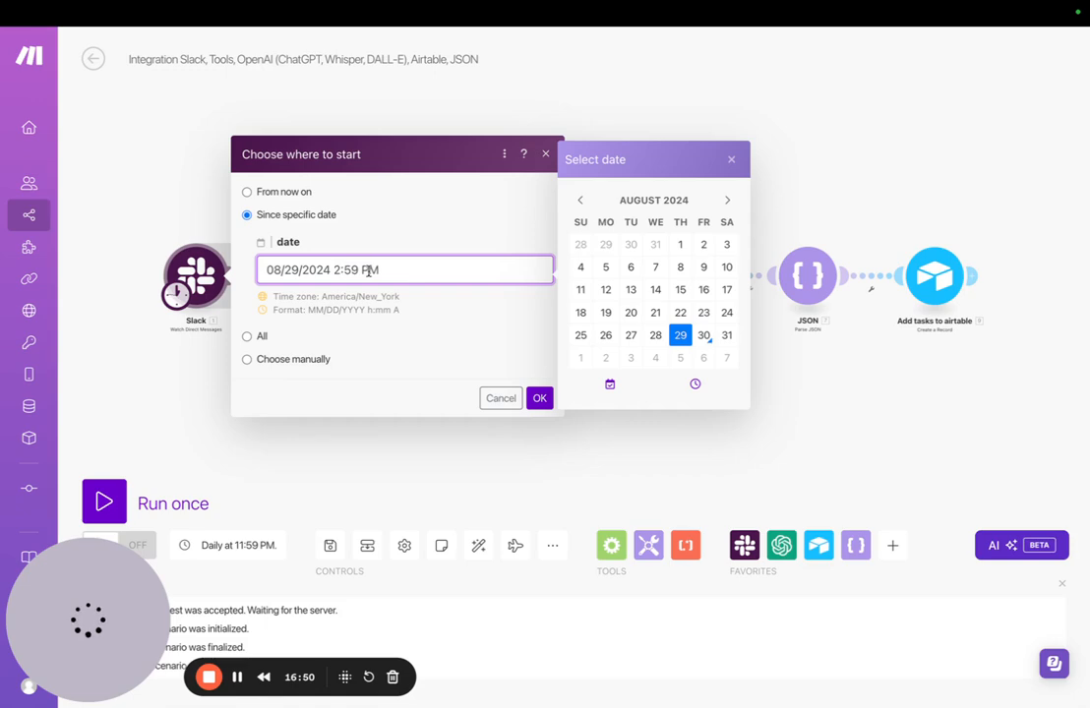
click(540, 397)
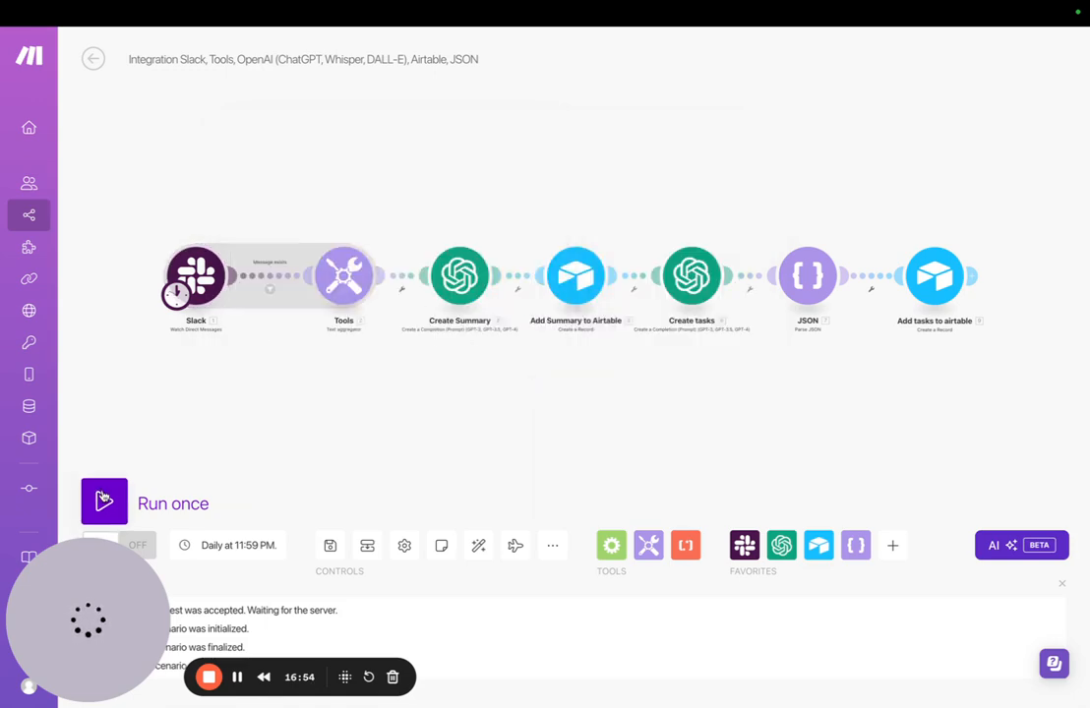
click(103, 499)
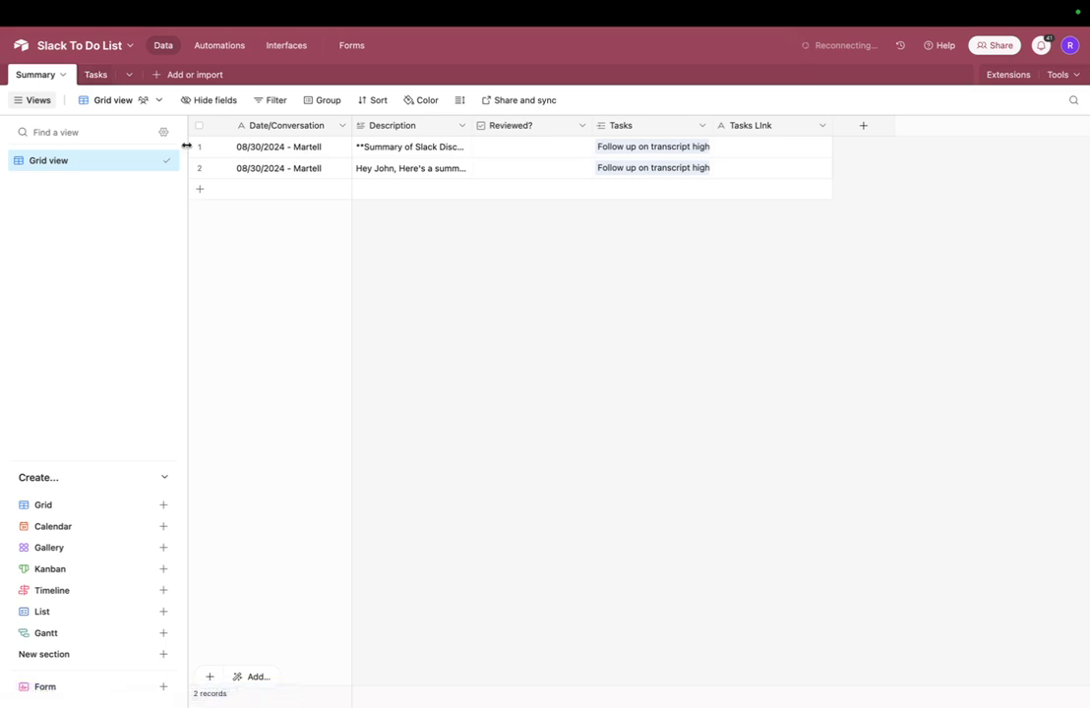
- Switch to the Slack To Do List base in Airtable and start a new Record review interface page connected to the Summary table
click(92, 76)
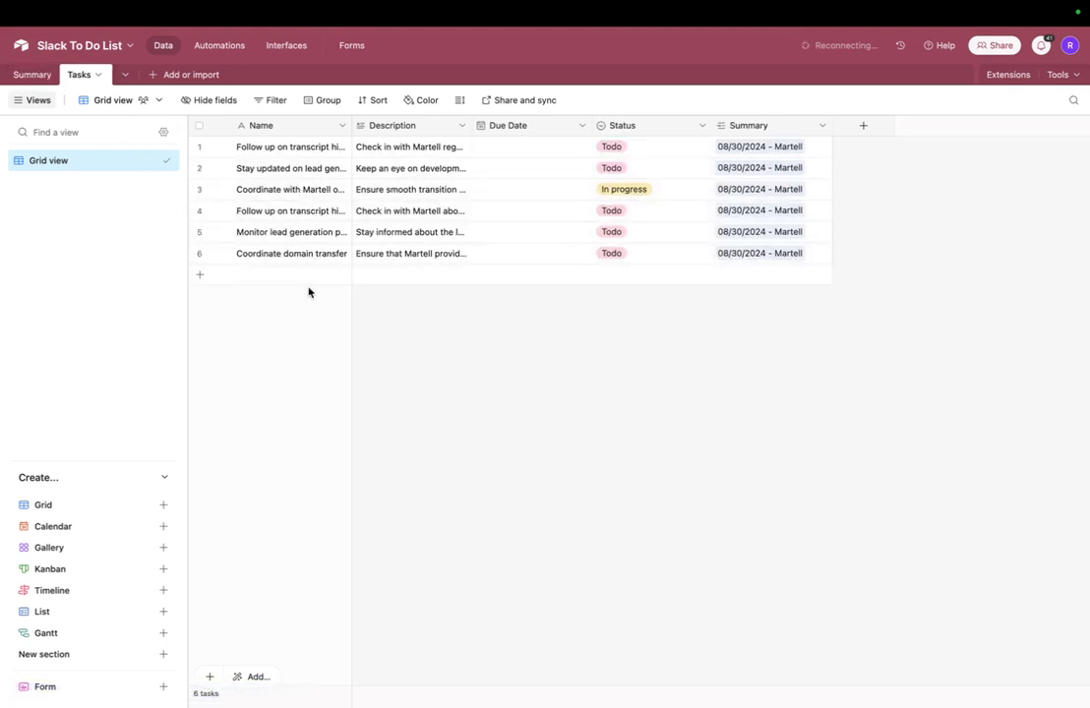
click(286, 46)
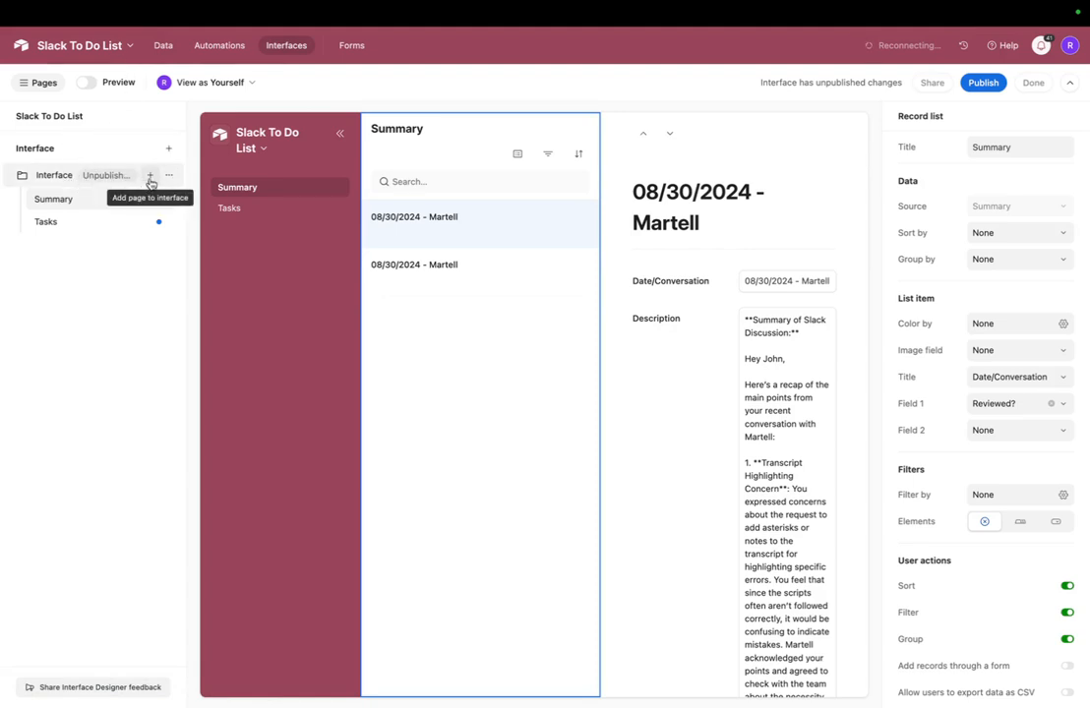
click(149, 179)
scroll(287, 250, down, 2)
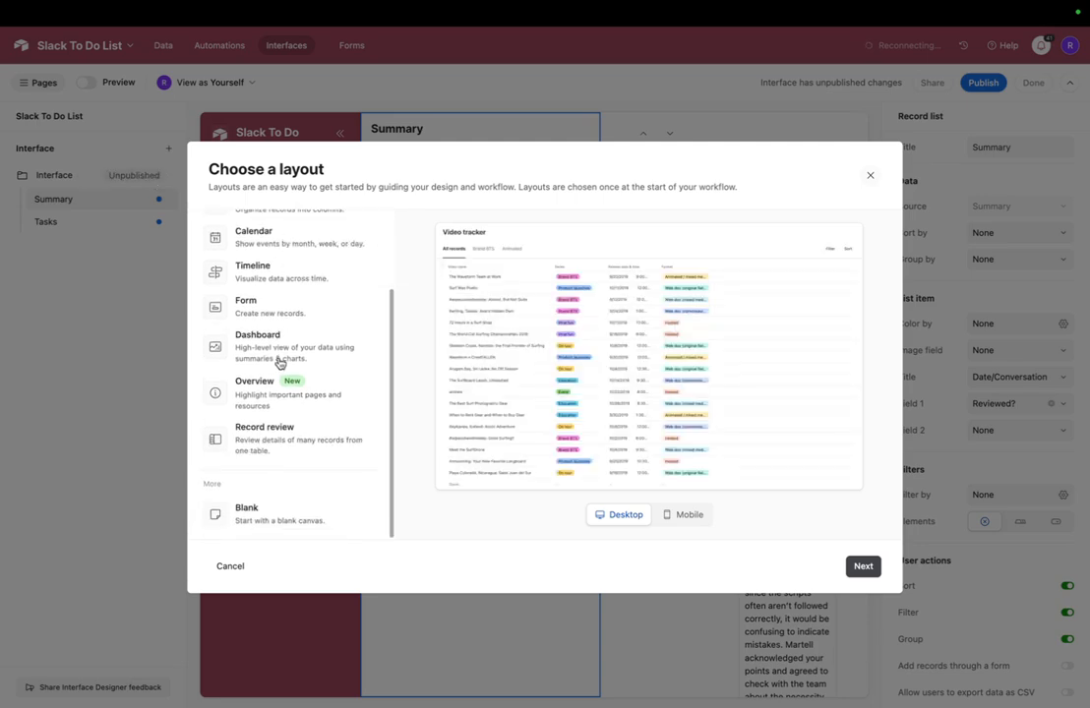
click(262, 431)
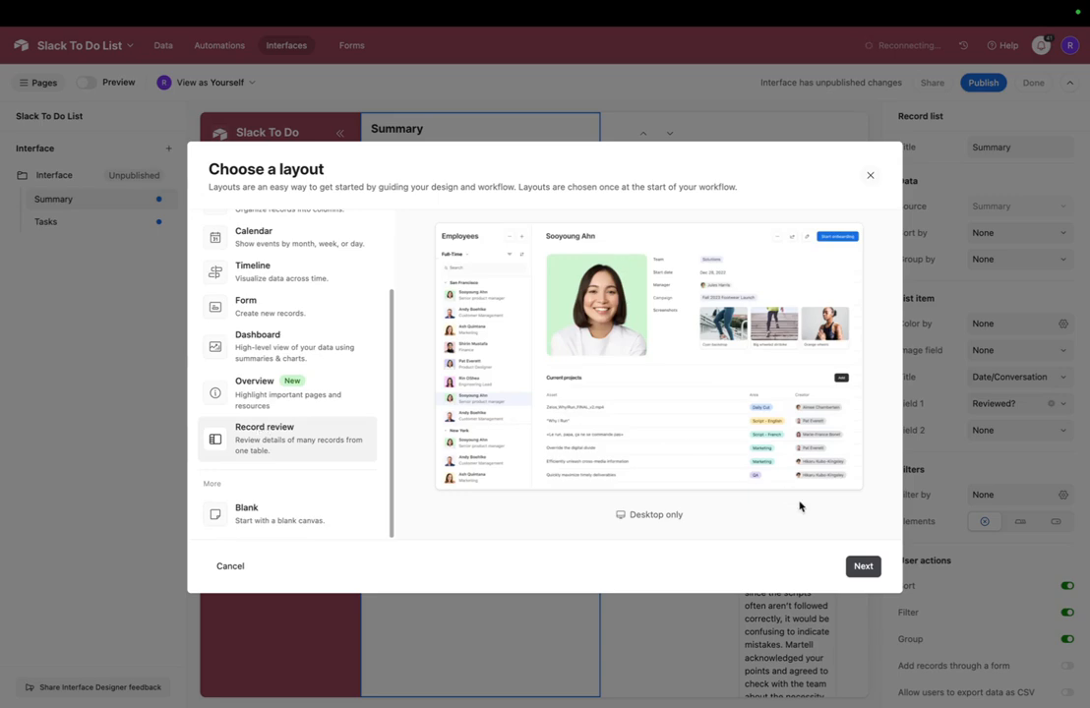
click(859, 567)
click(304, 251)
click(271, 300)
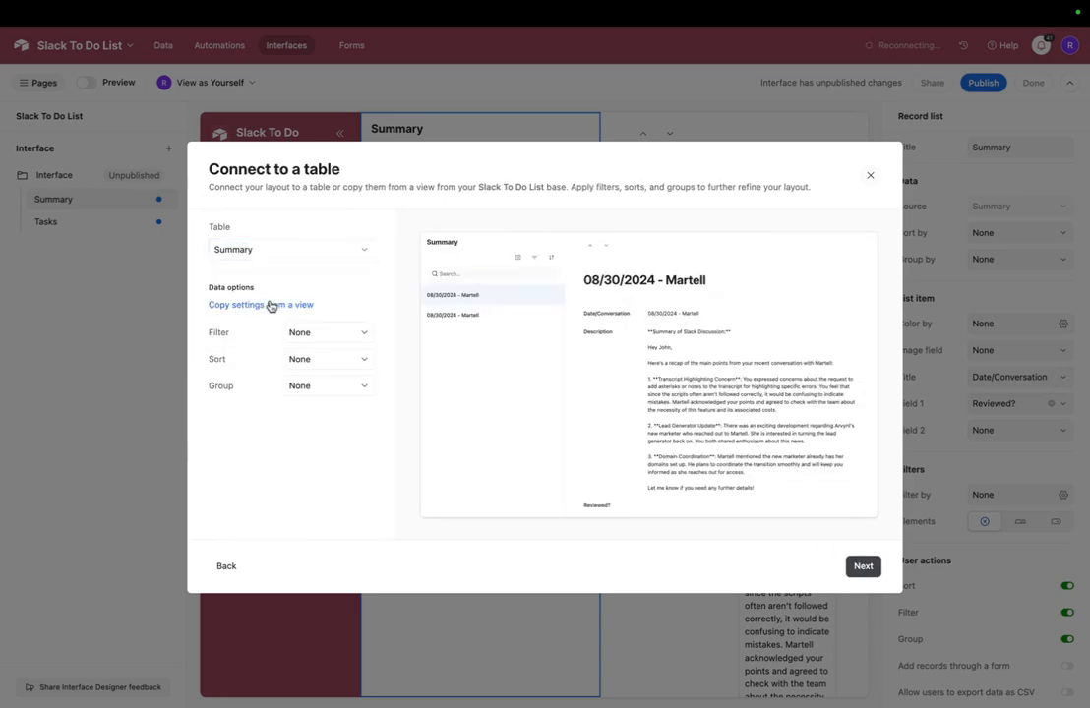
click(860, 570)
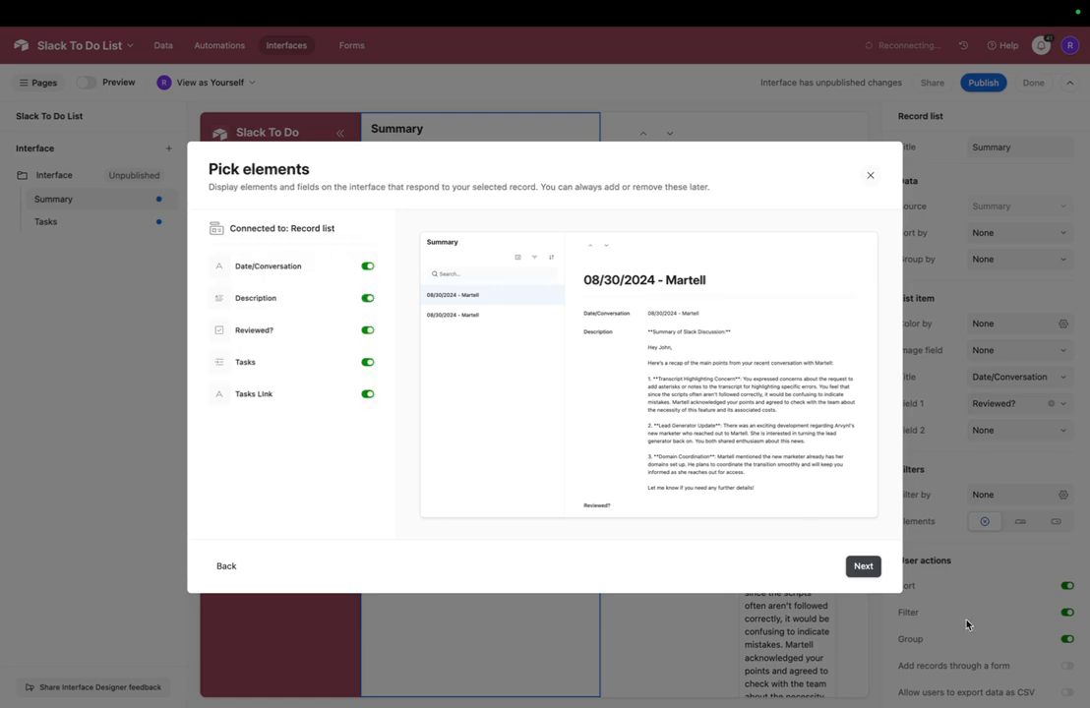
- Keep all of the new page's field elements and finish creating it under the name "Summary 2"
click(862, 567)
text(S)
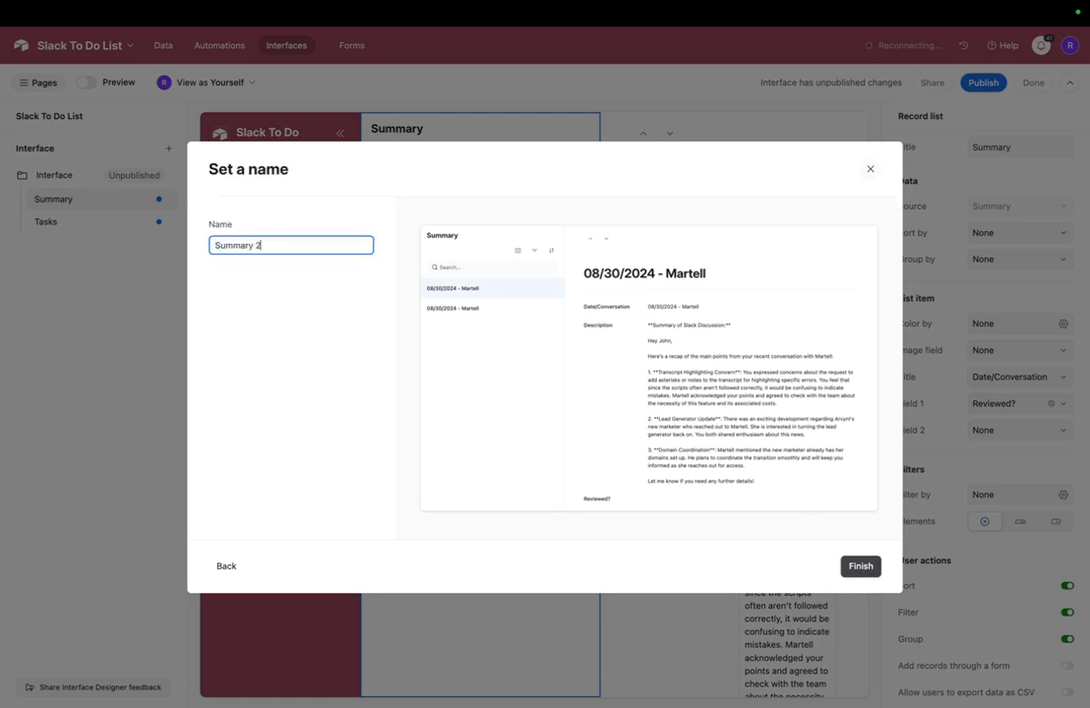
text(ummary 2)
click(862, 568)
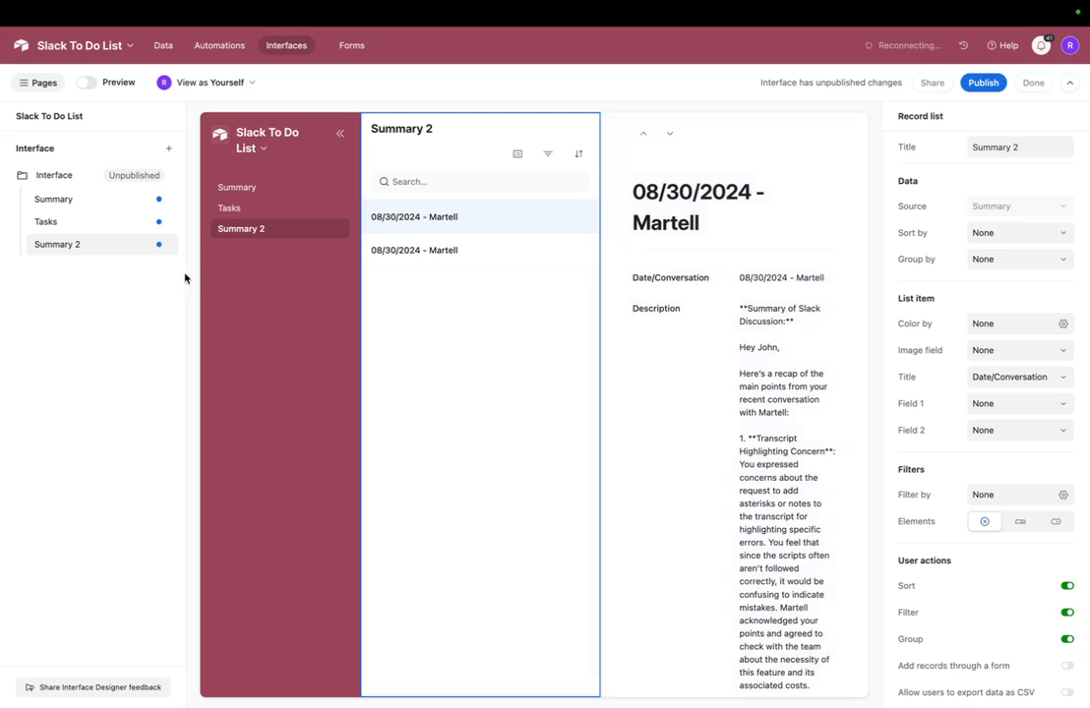
- Preview the Summary 2 page, and set its record field group's permissions to Editable
click(85, 82)
scroll(622, 445, down, 2)
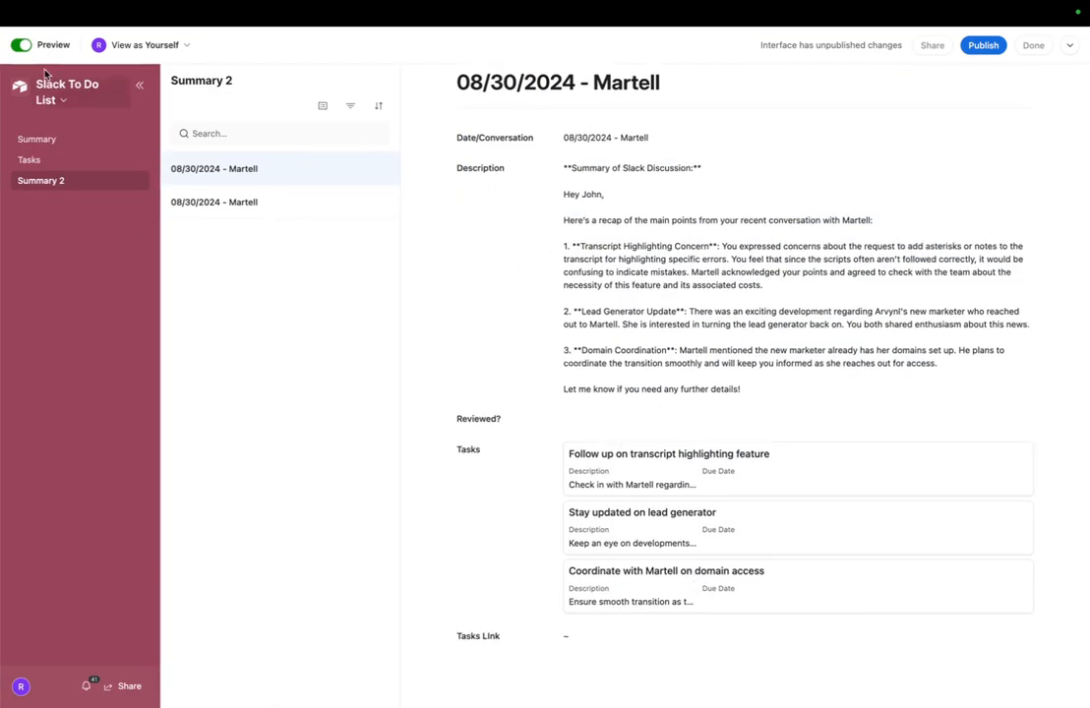
click(22, 44)
click(441, 240)
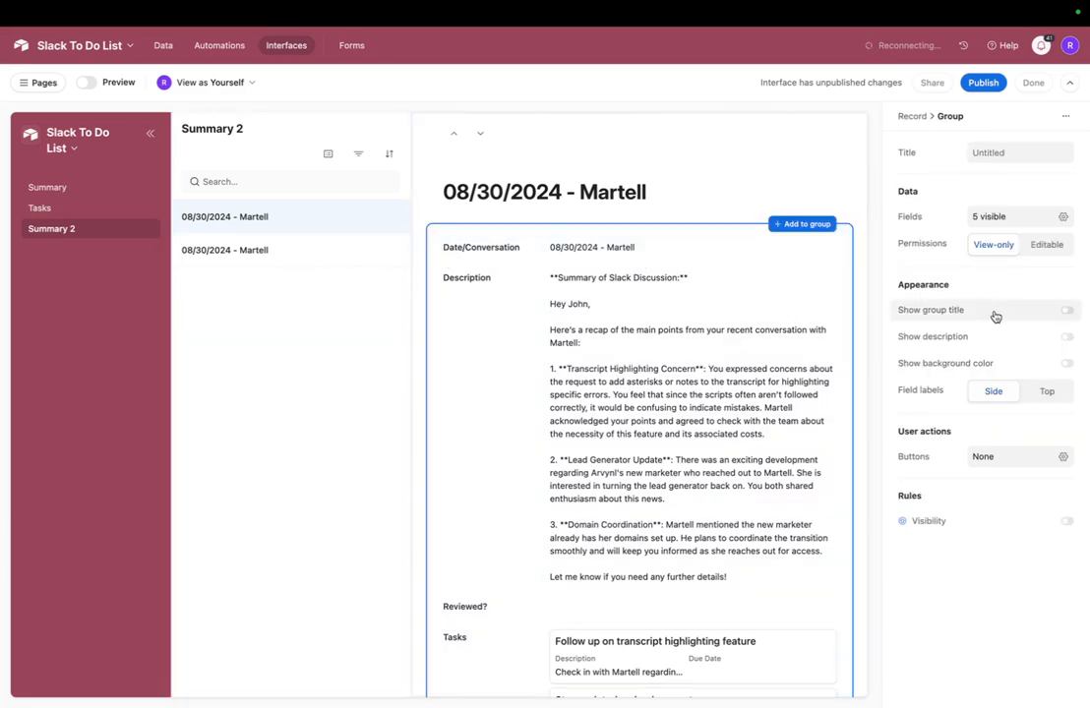
click(1043, 246)
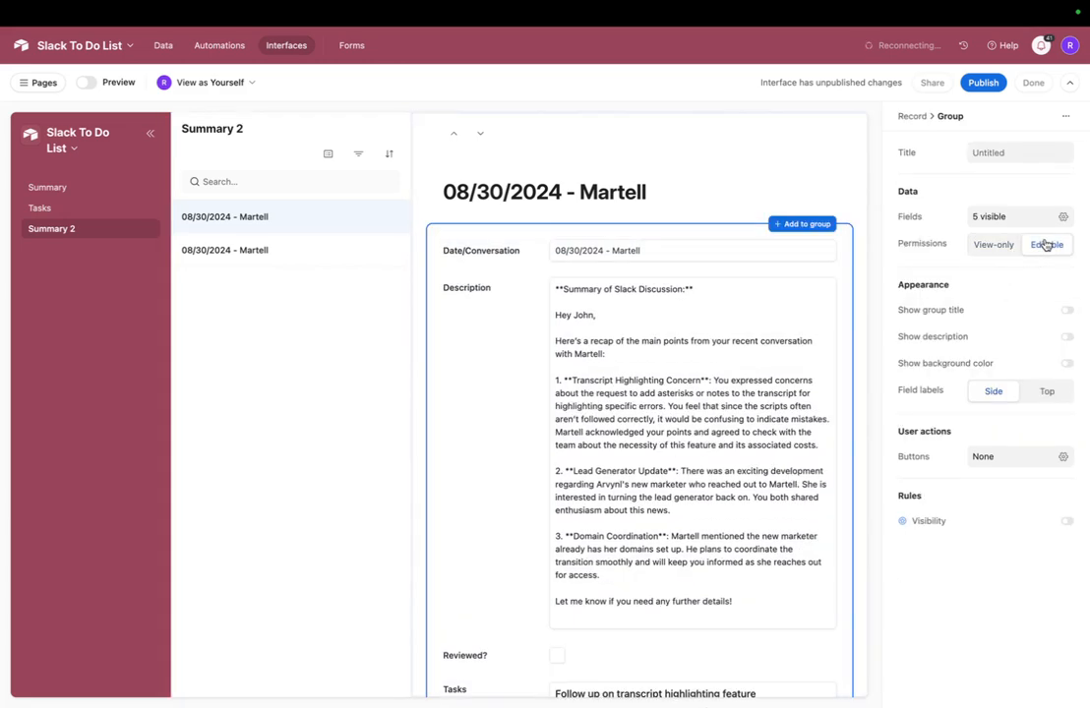
- Preview the editable Summary 2 page to examine its Description, Reviewed? and Tasks fields, and open the Tasks page
click(86, 83)
scroll(684, 289, down, 2)
click(684, 293)
drag(778, 352, 648, 256)
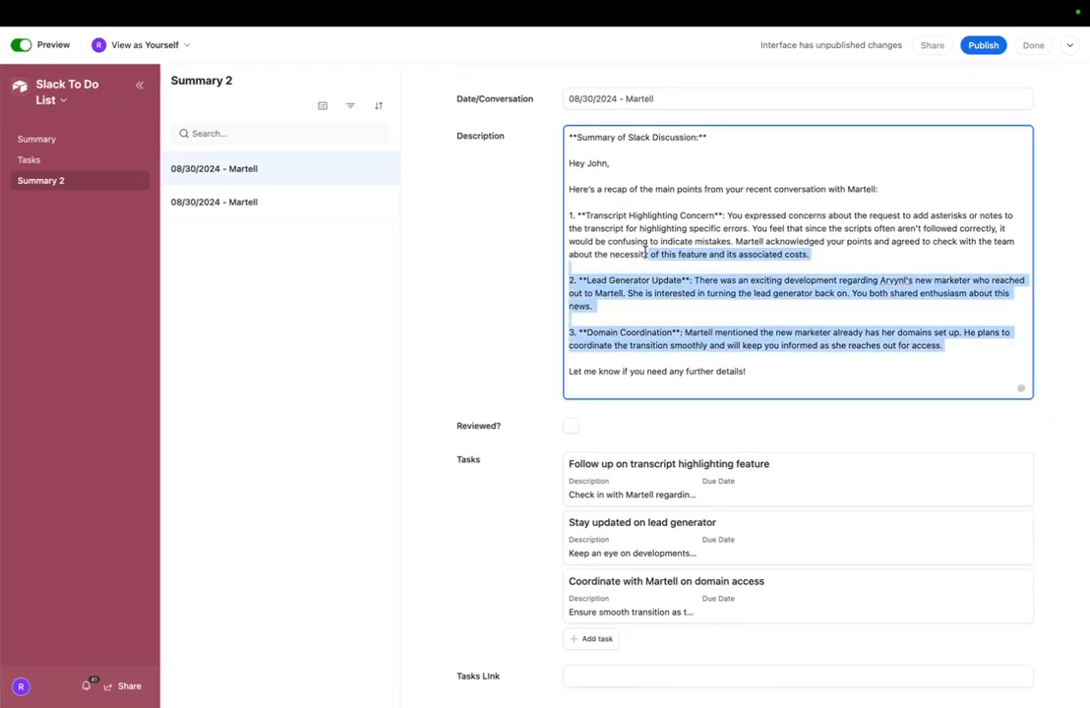
click(482, 242)
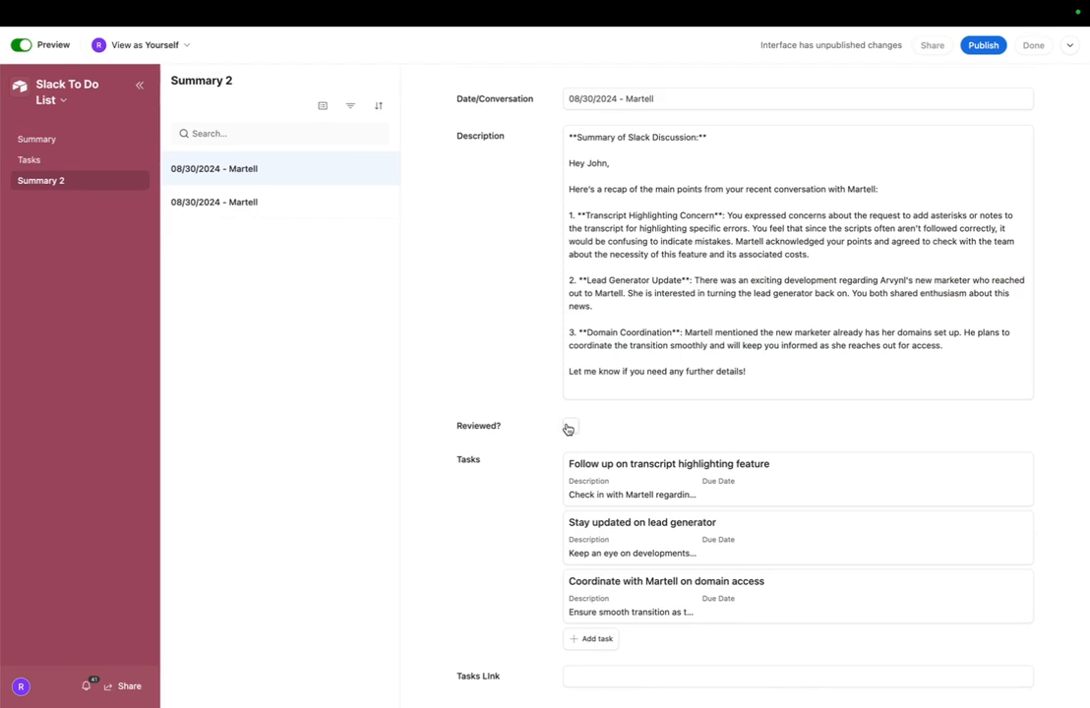
scroll(465, 340, down, 1)
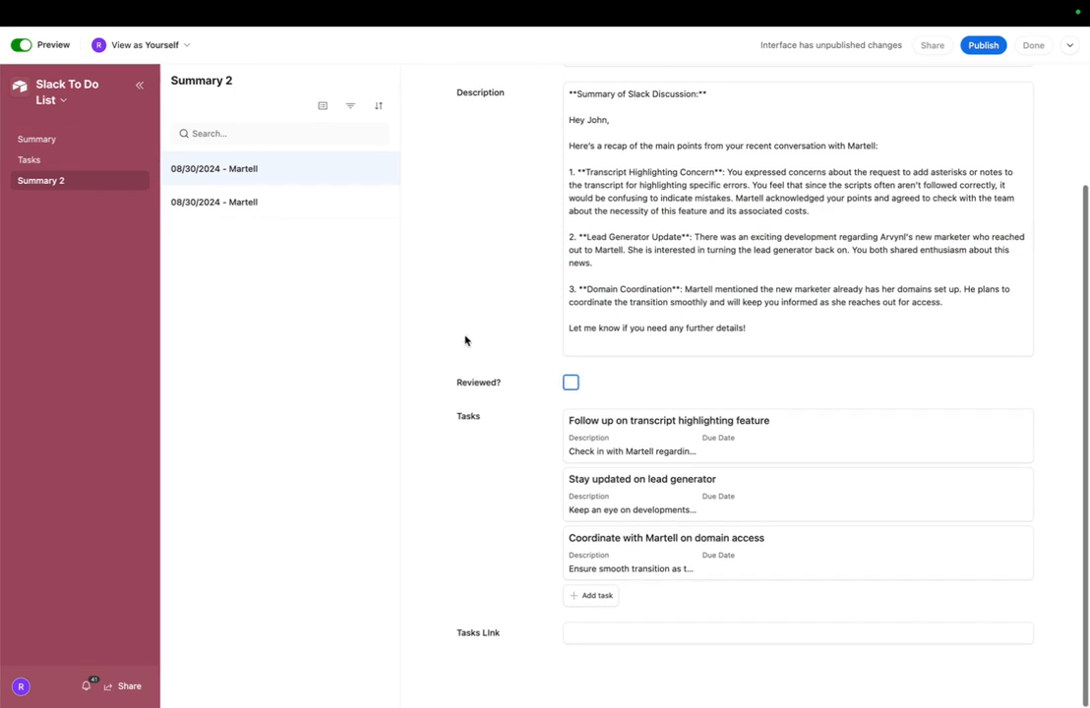
scroll(601, 218, up, 3)
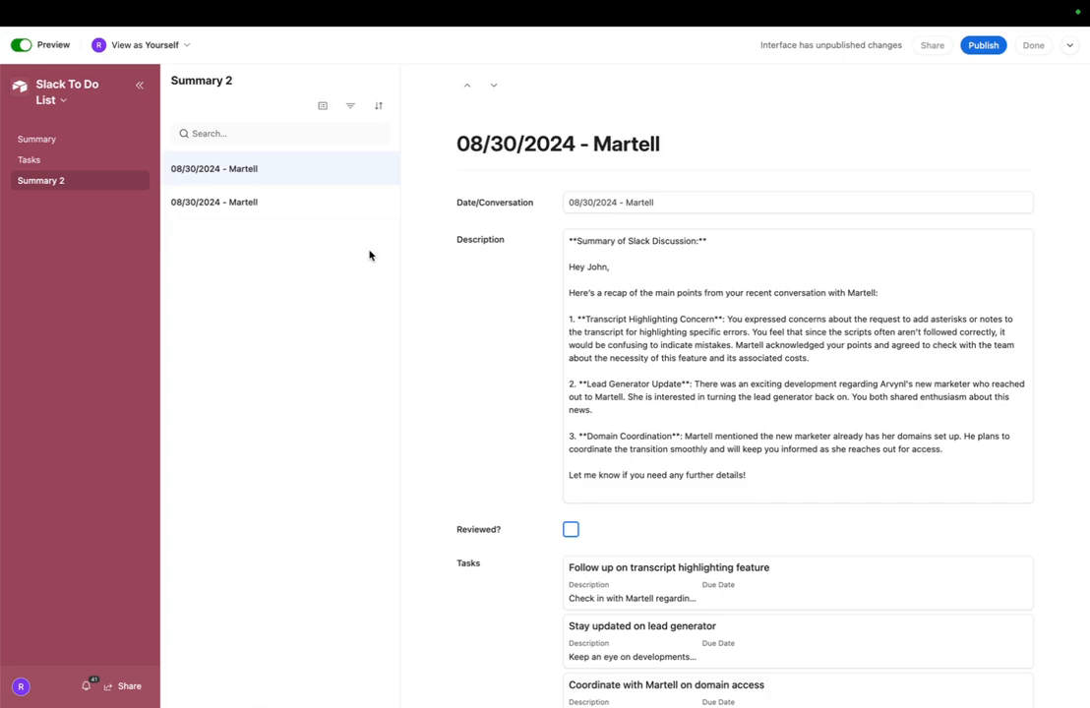
click(29, 162)
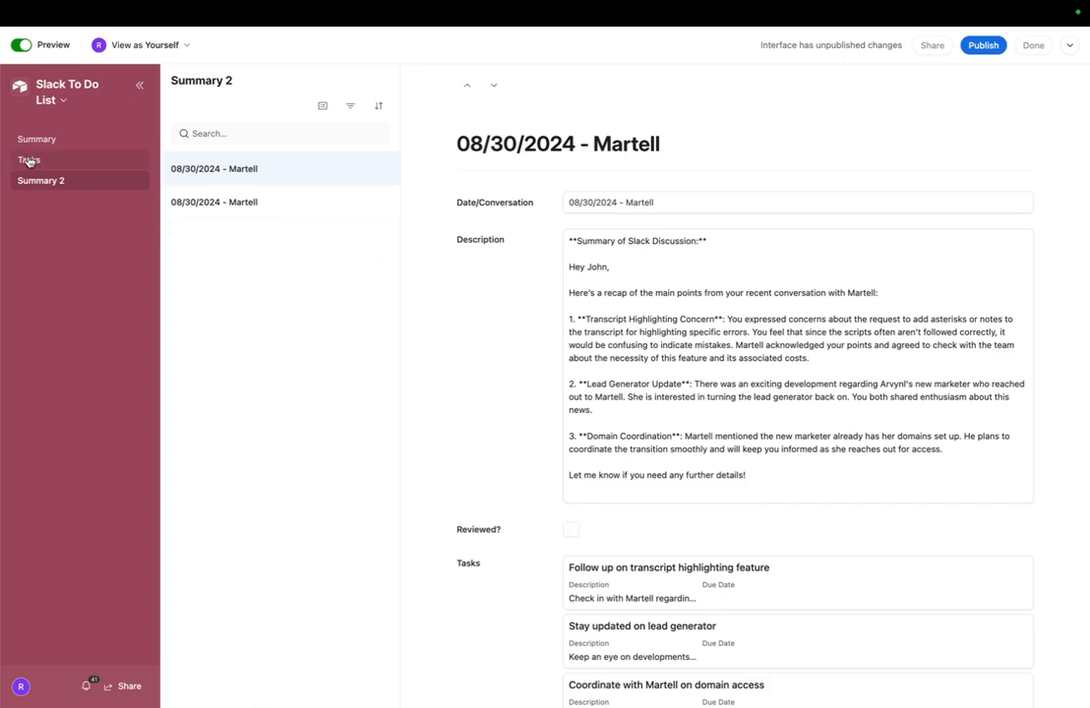